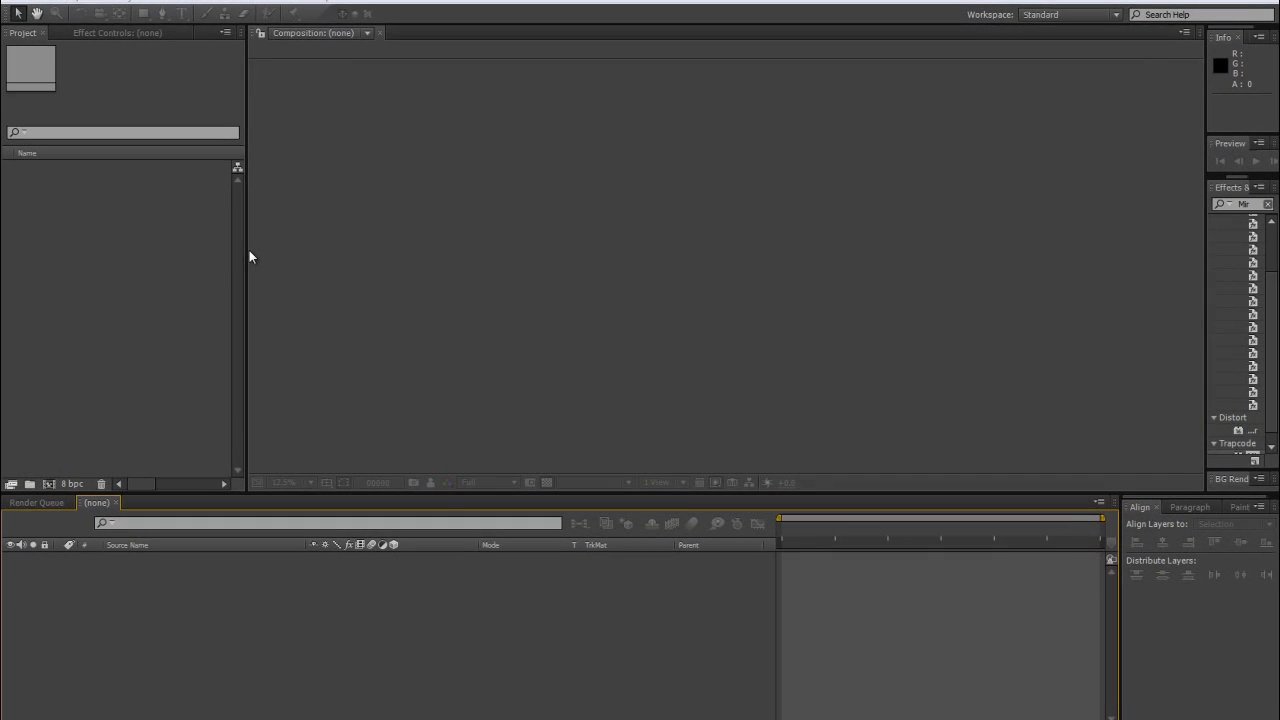
# Widen the Project panel so the project list has more room
pyautogui.moveTo(246, 250); pyautogui.dragTo(275, 250)
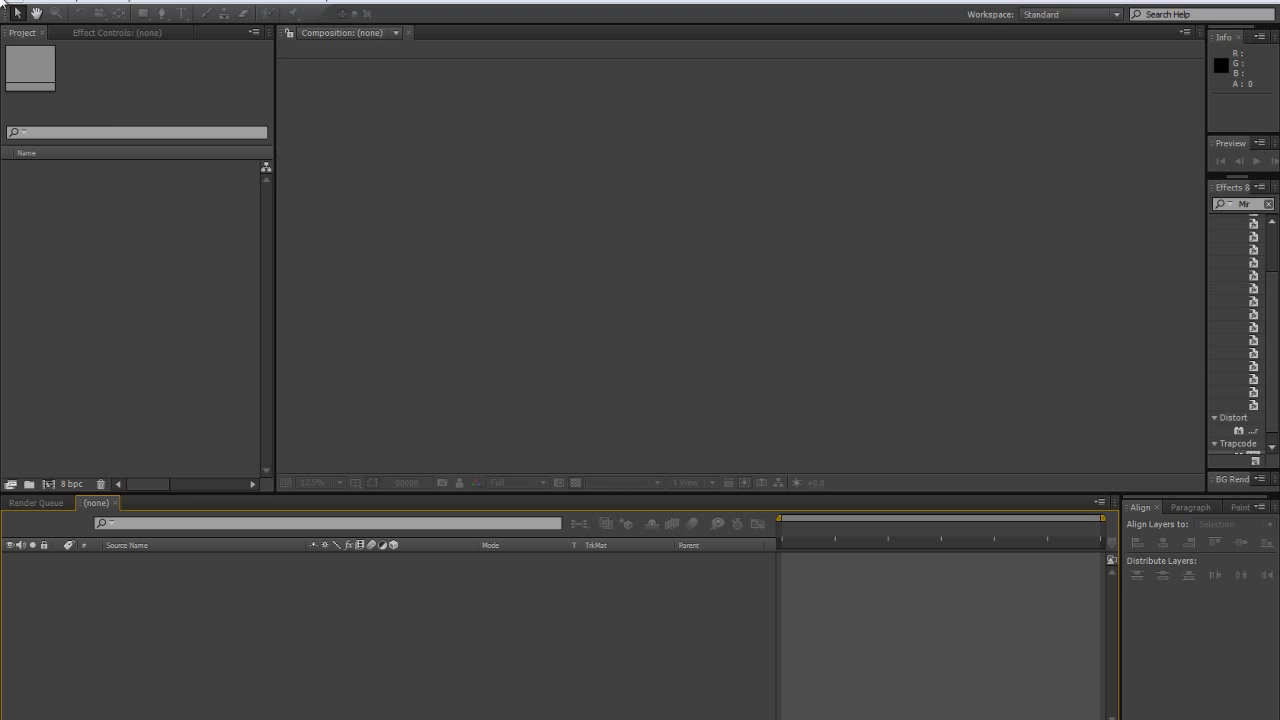
# Set up a 1024×1024, 30 fps, 720-frame composition named Skybox-edit-mir
pyautogui.click(3, 3)
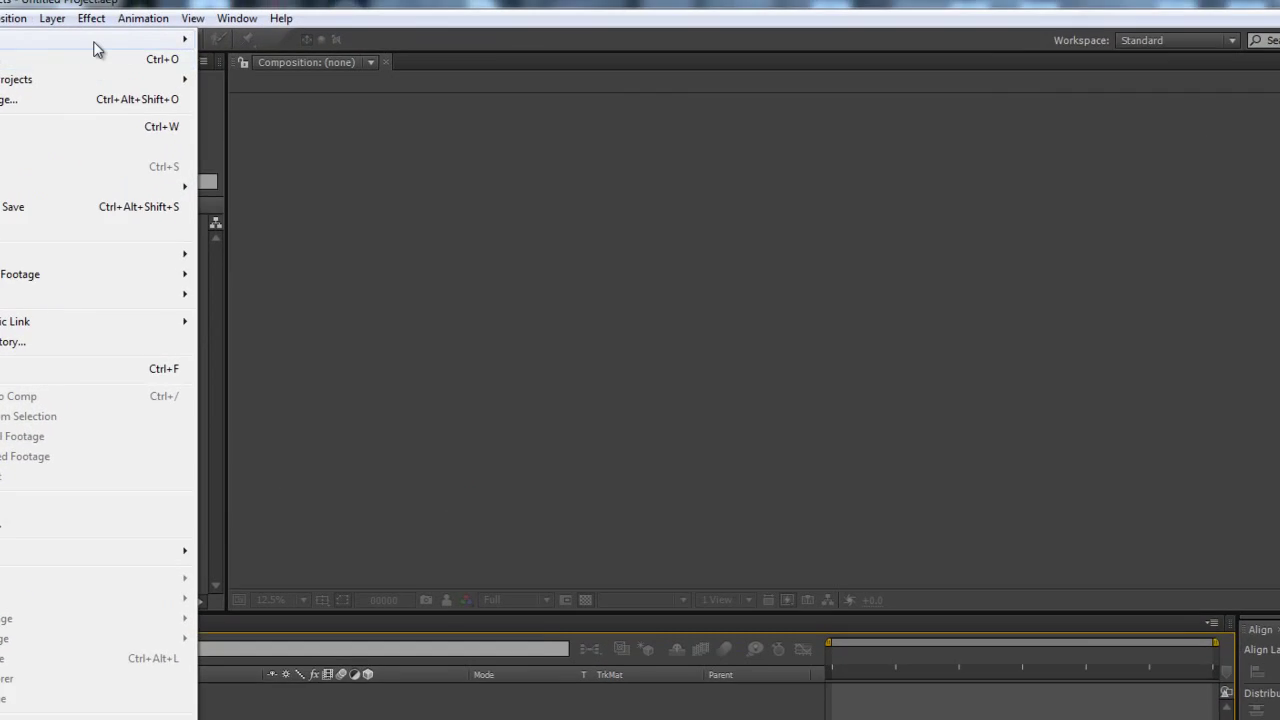
pyautogui.press('Escape')
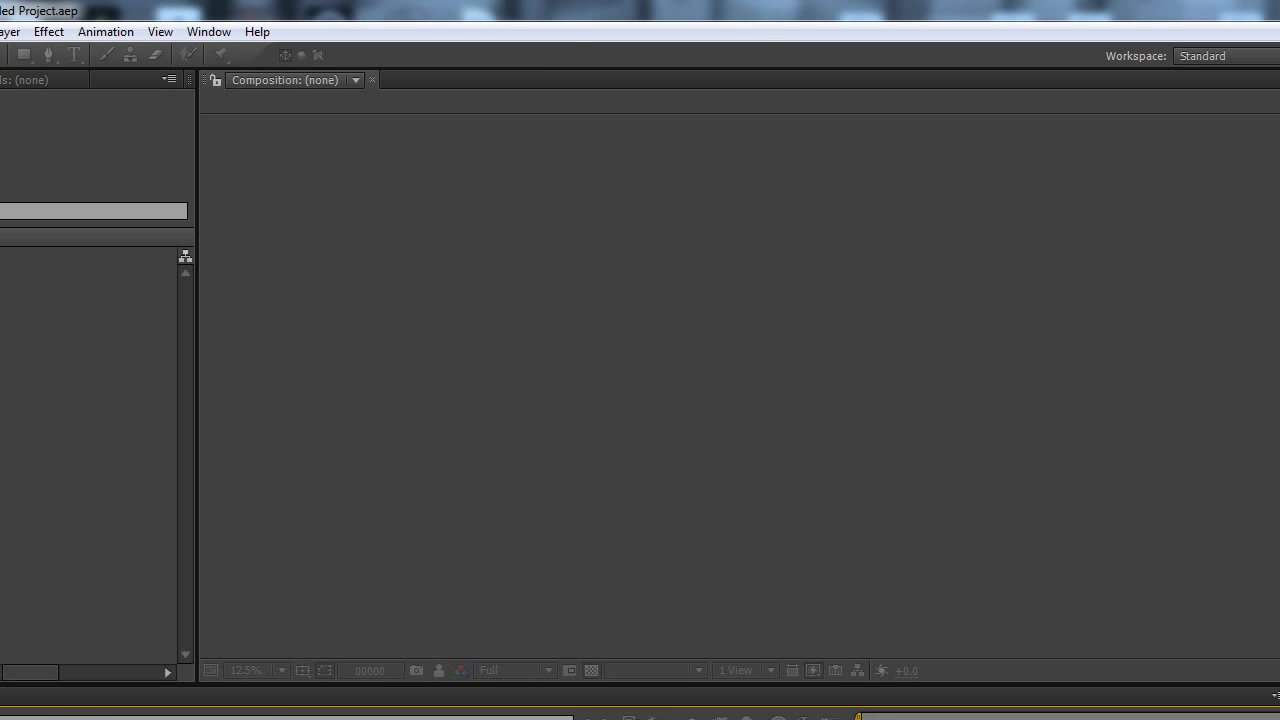
pyautogui.click(90, 400)
pyautogui.hotkey('ctrl', 'n')
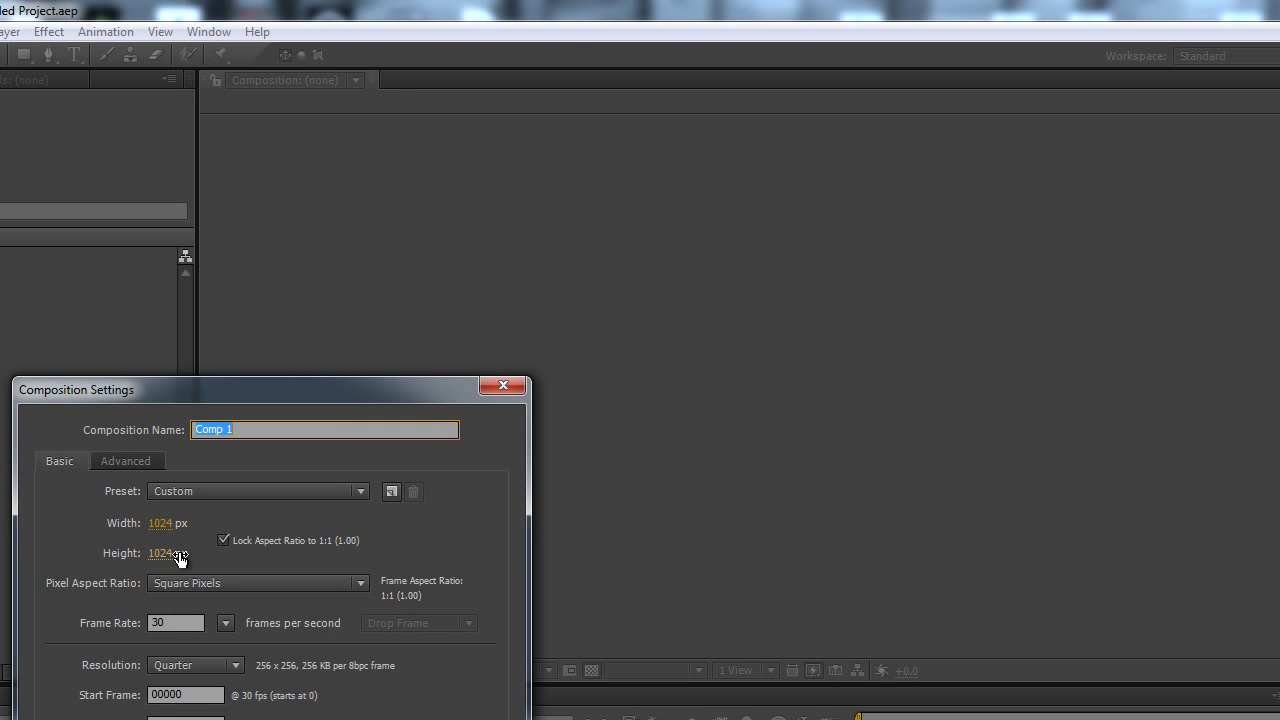
pyautogui.write('Skybox-edit-m')
pyautogui.write('r')
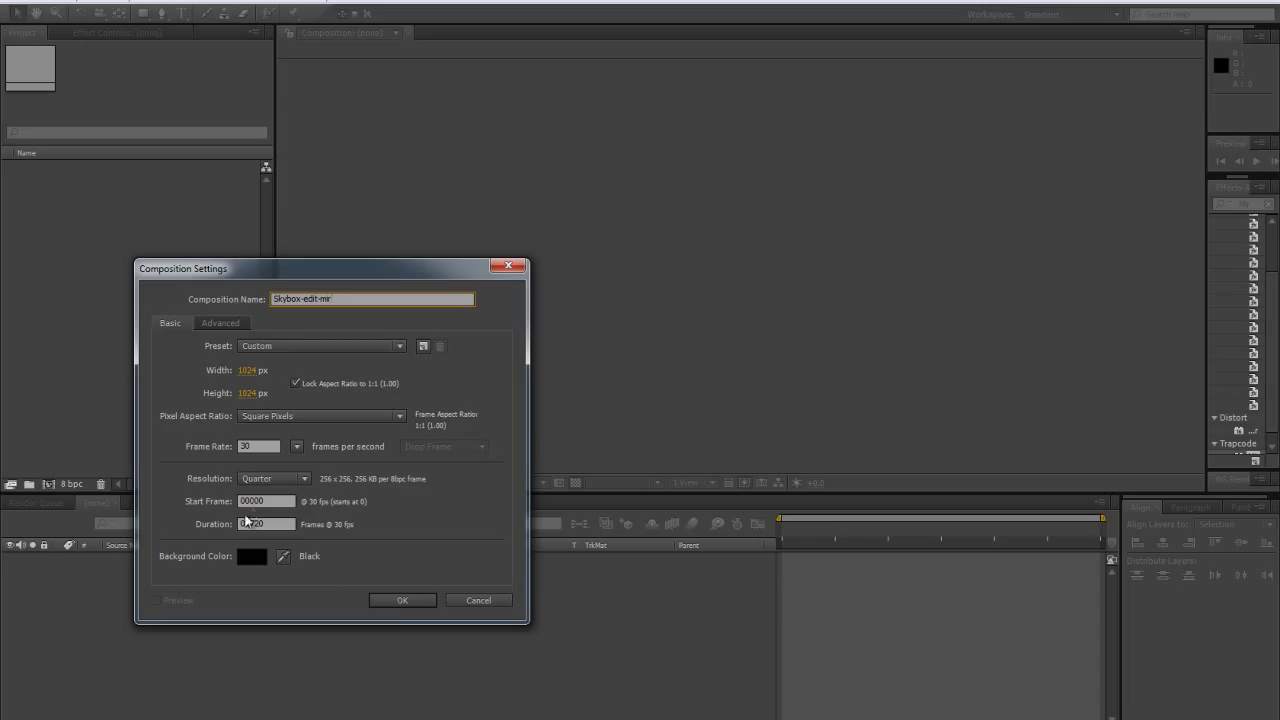
# Confirm the Skybox-edit-mir comp and add a comp-sized solid named Mir
pyautogui.click(402, 600)
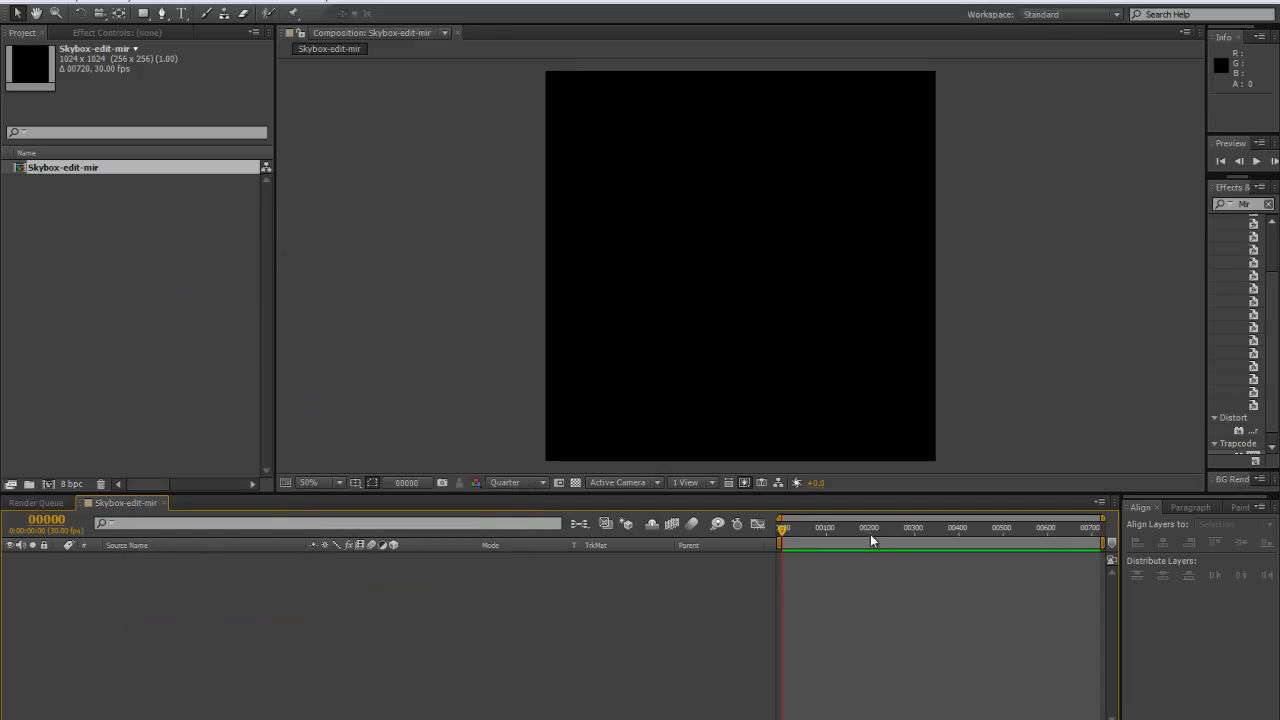
pyautogui.hotkey('ctrl', 'y')
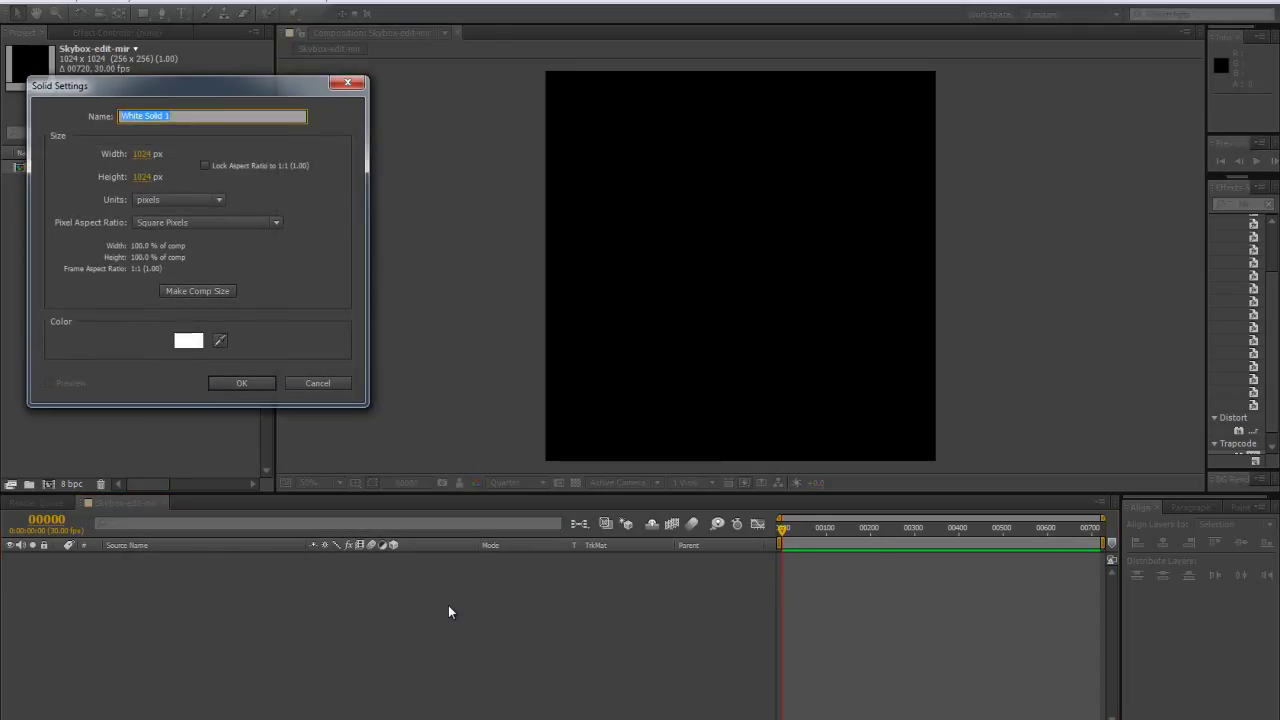
pyautogui.write('Mr')
pyautogui.click(187, 291)
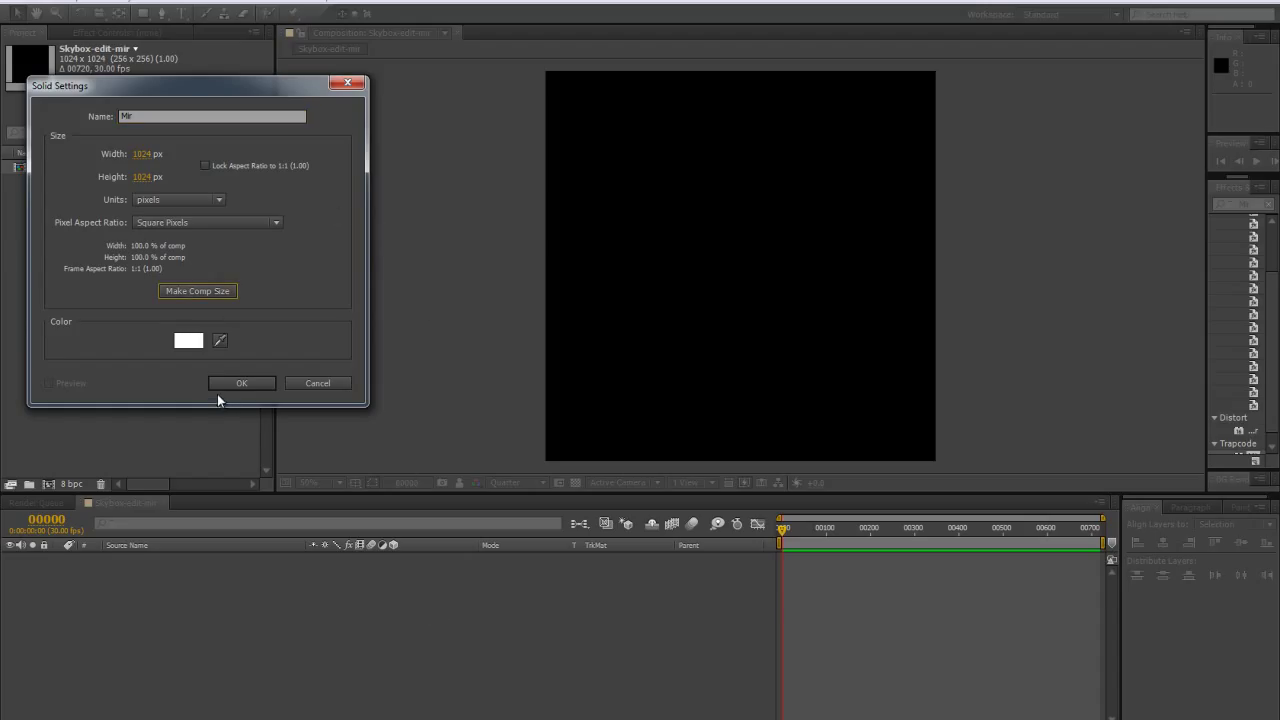
pyautogui.click(238, 382)
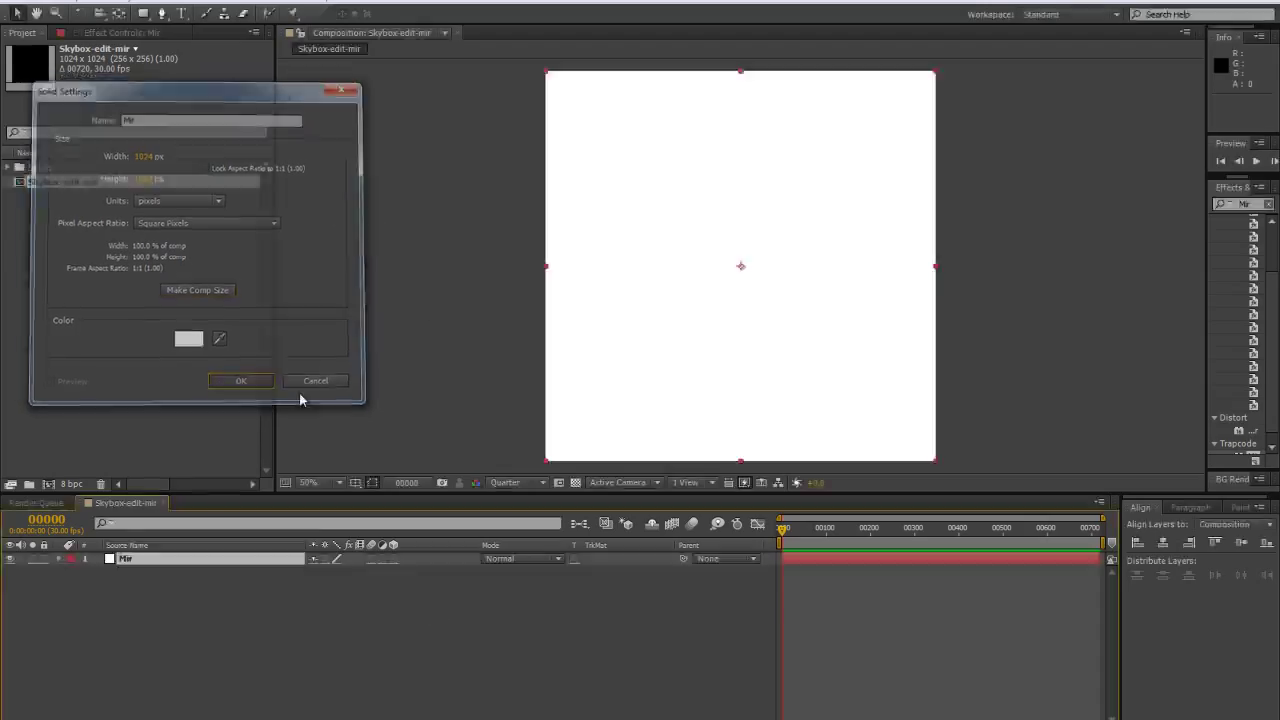
# Apply Trapcode Mir from Effects & Presets to the Mir layer
pyautogui.moveTo(1206, 310); pyautogui.dragTo(914, 310)
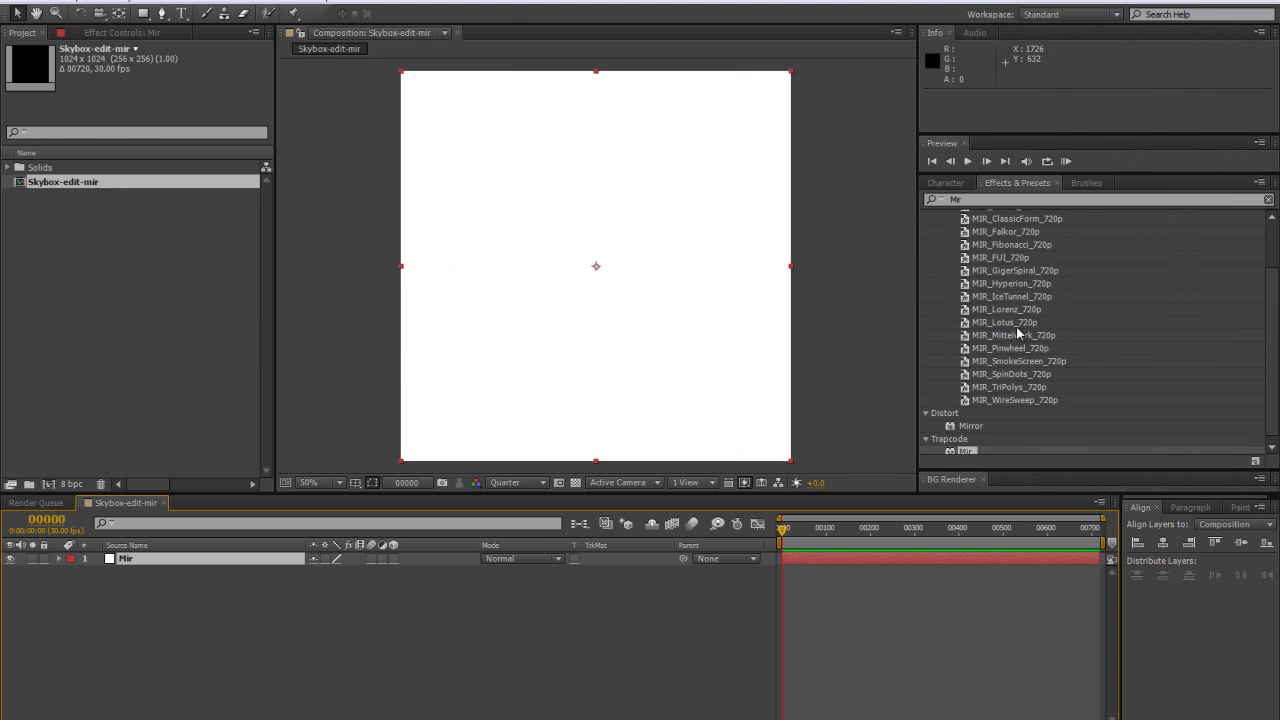
pyautogui.moveTo(969, 449); pyautogui.dragTo(962, 445)
pyautogui.moveTo(1087, 474); pyautogui.dragTo(309, 600)
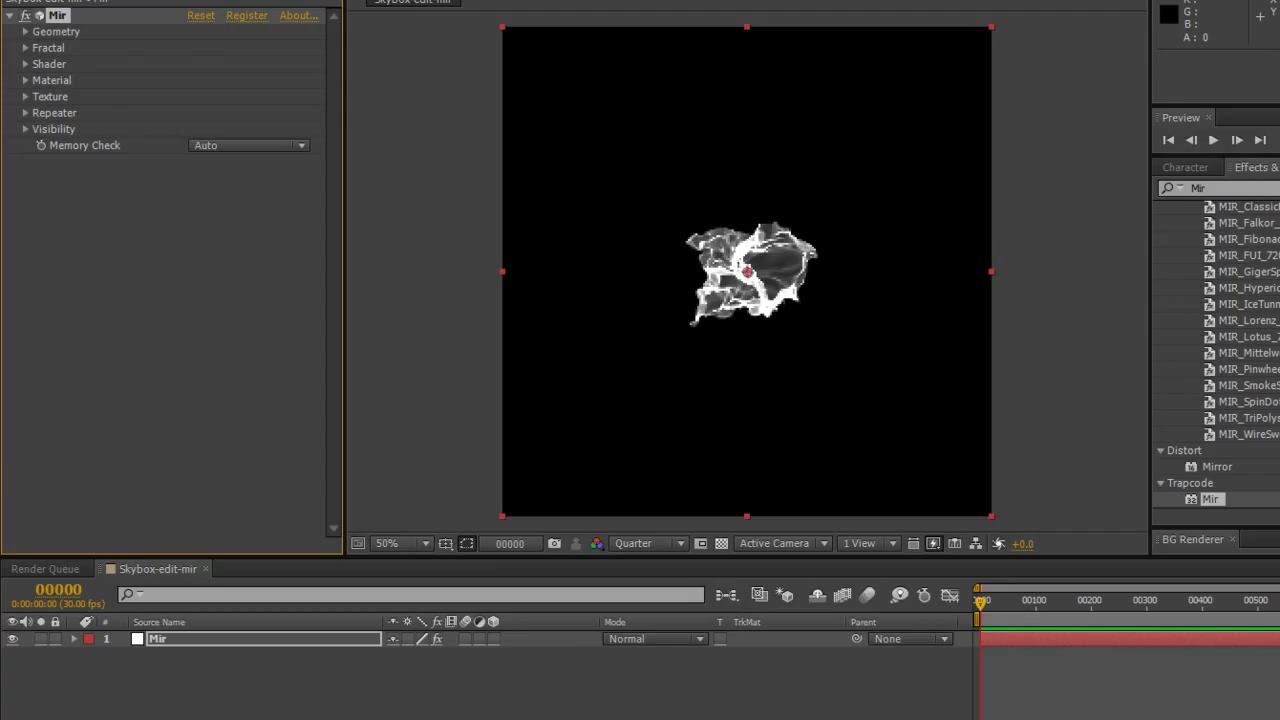
# In Mir's Geometry, set Size X and Y to 6200 and Position Z to 3640
pyautogui.click(25, 32)
pyautogui.click(201, 162)
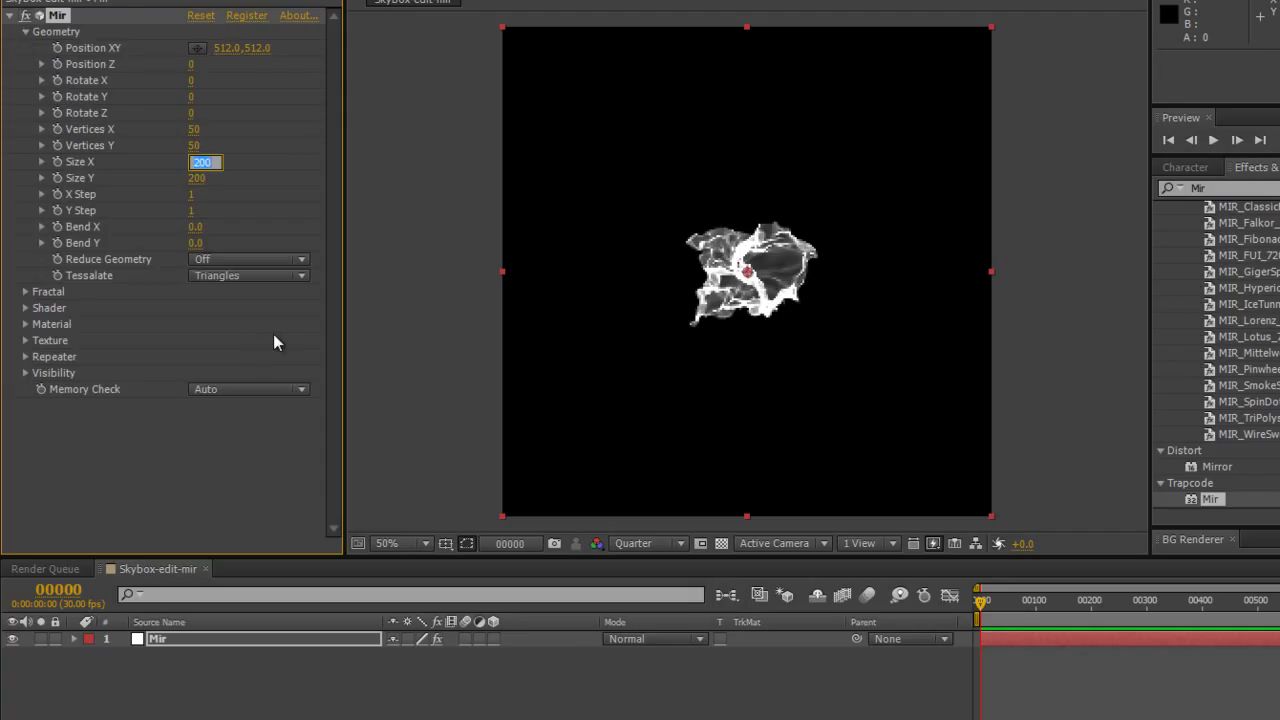
pyautogui.write('6200')
pyautogui.press('Tab')
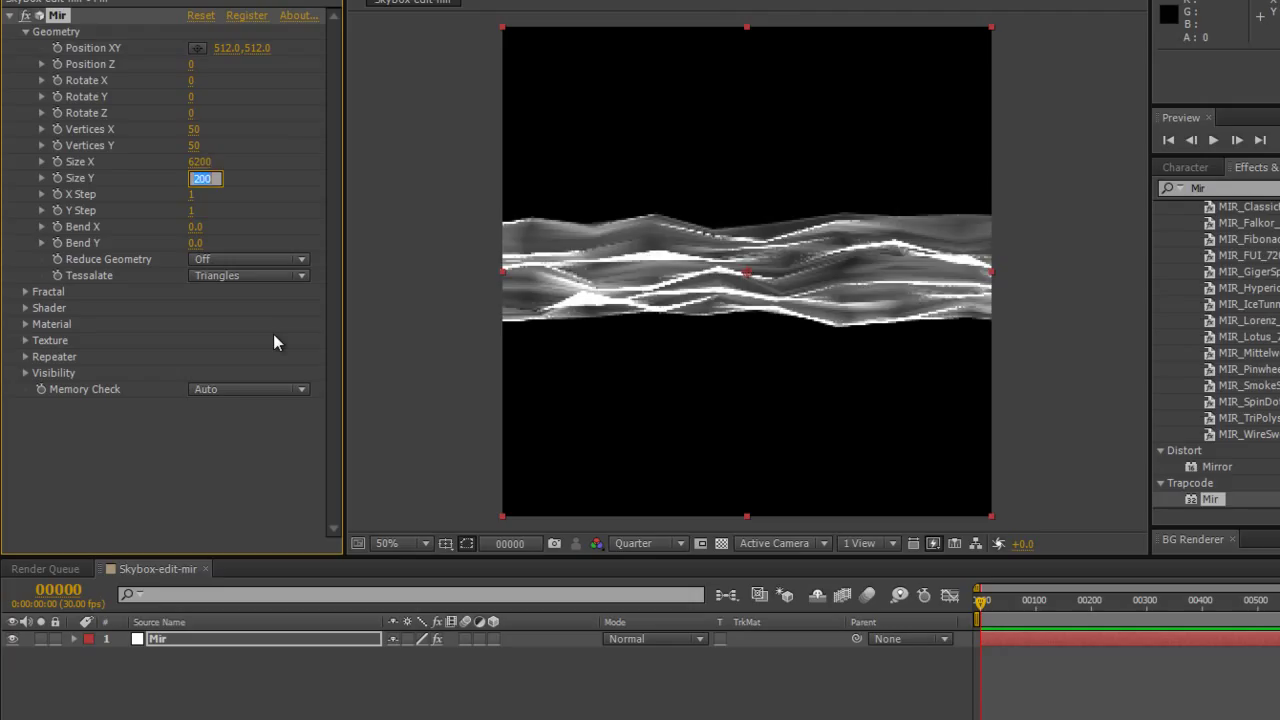
pyautogui.write('6200')
pyautogui.press('Return')
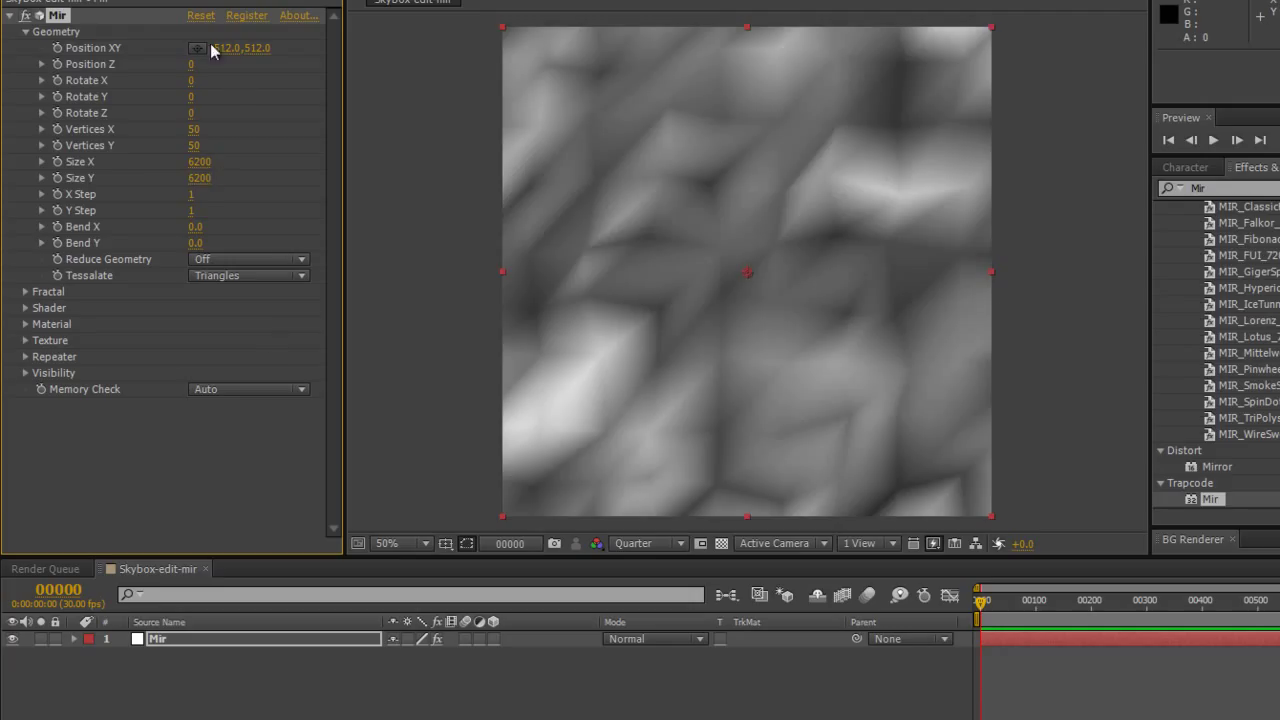
pyautogui.click(185, 64)
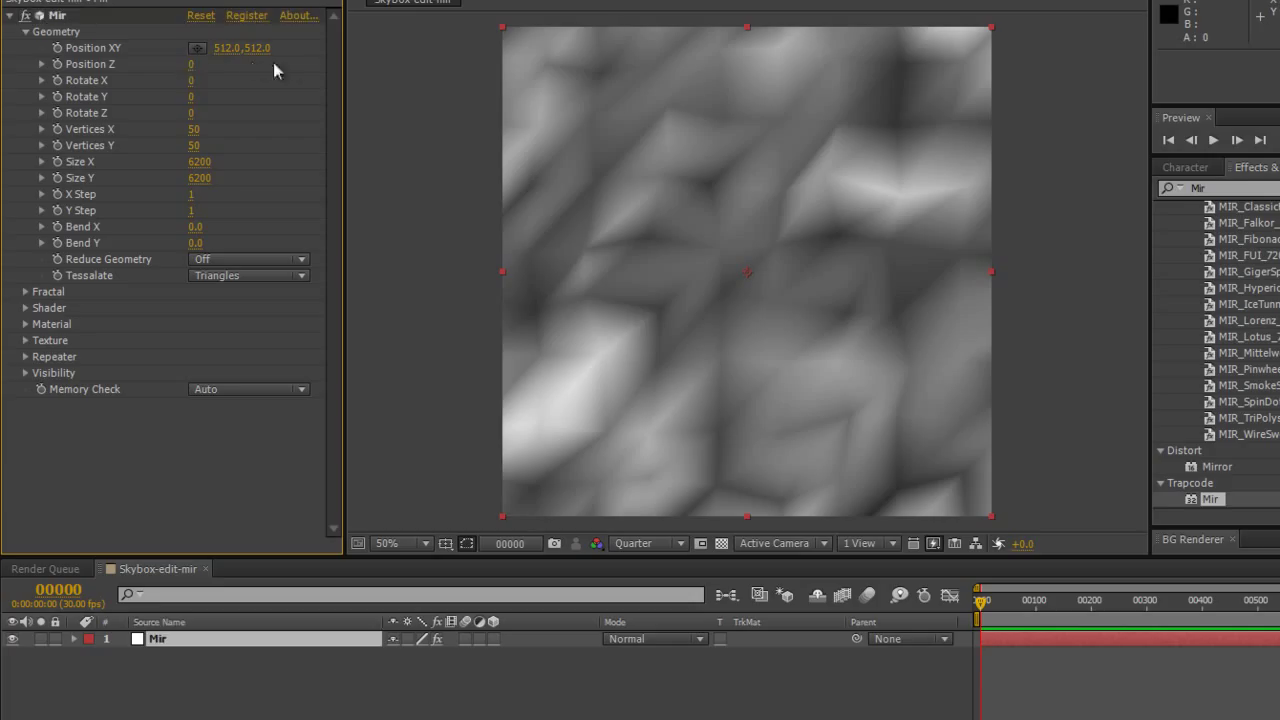
pyautogui.moveTo(192, 67); pyautogui.dragTo(297, 72)
pyautogui.moveTo(212, 63); pyautogui.dragTo(242, 72)
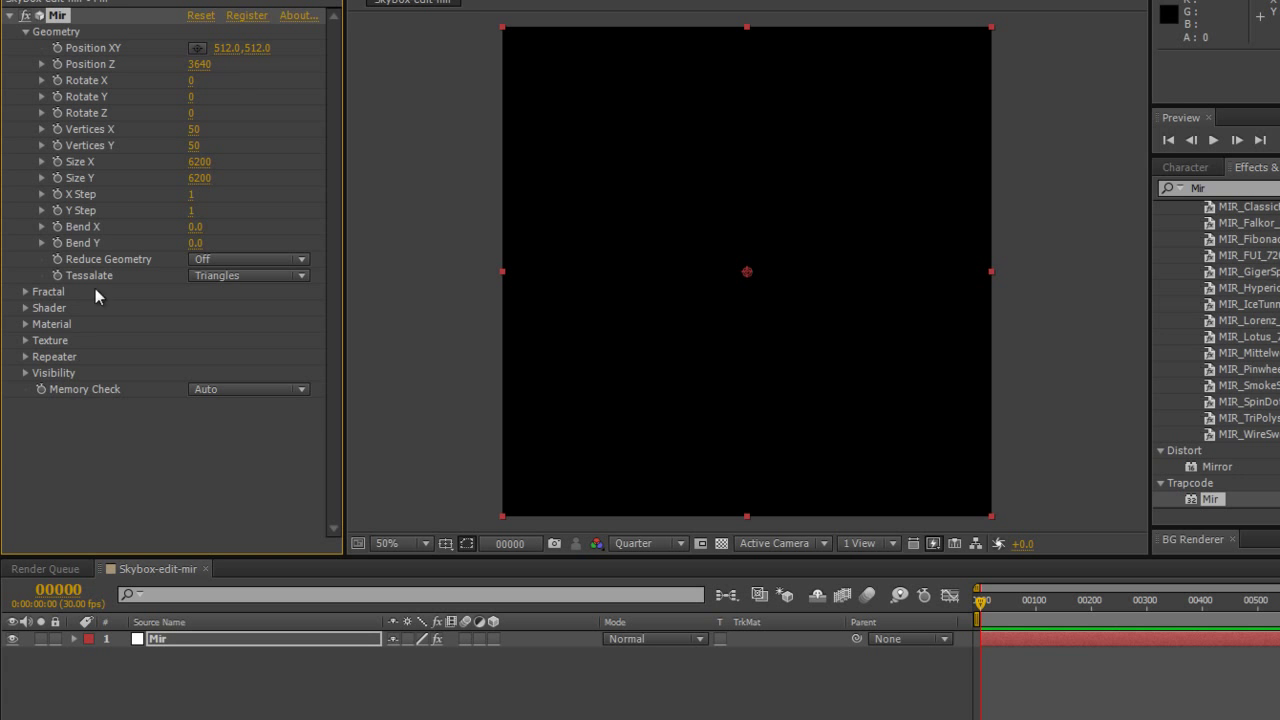
# In Visibility, raise Far to 22130 and Fog End to 21910
pyautogui.click(25, 373)
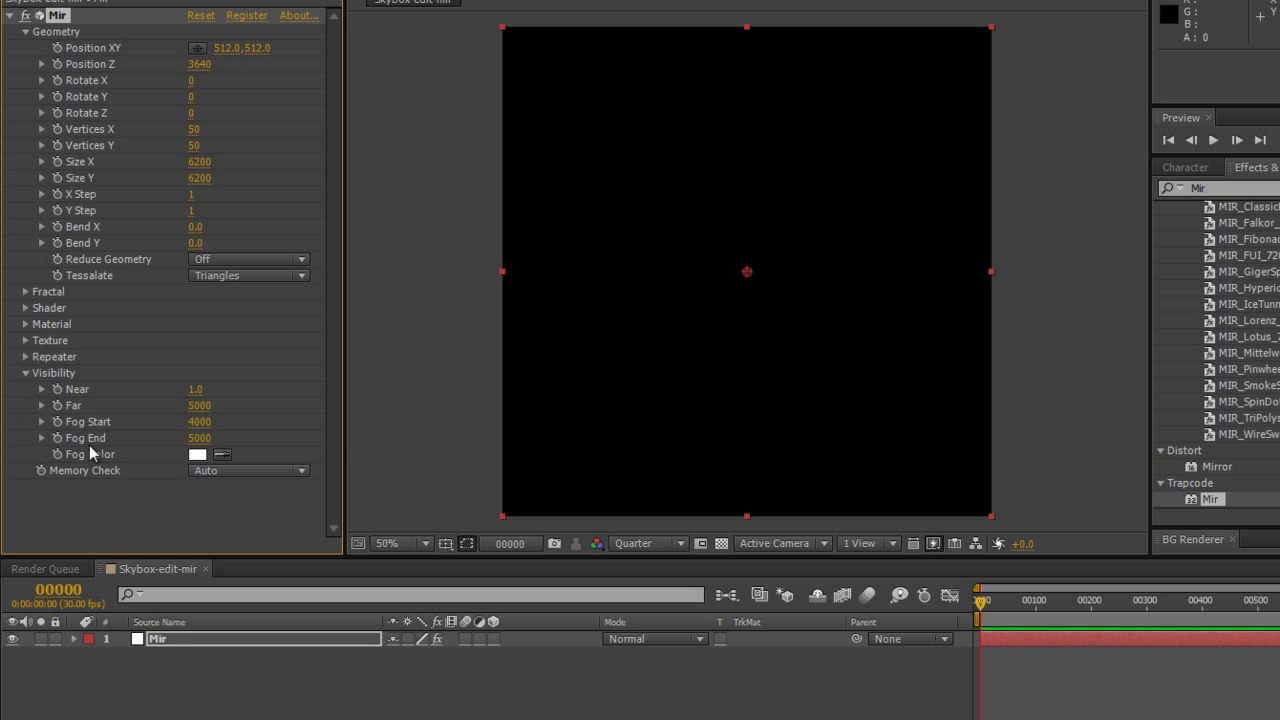
pyautogui.moveTo(192, 442); pyautogui.dragTo(457, 443)
pyautogui.moveTo(223, 400); pyautogui.dragTo(598, 410)
pyautogui.moveTo(196, 406); pyautogui.dragTo(377, 422)
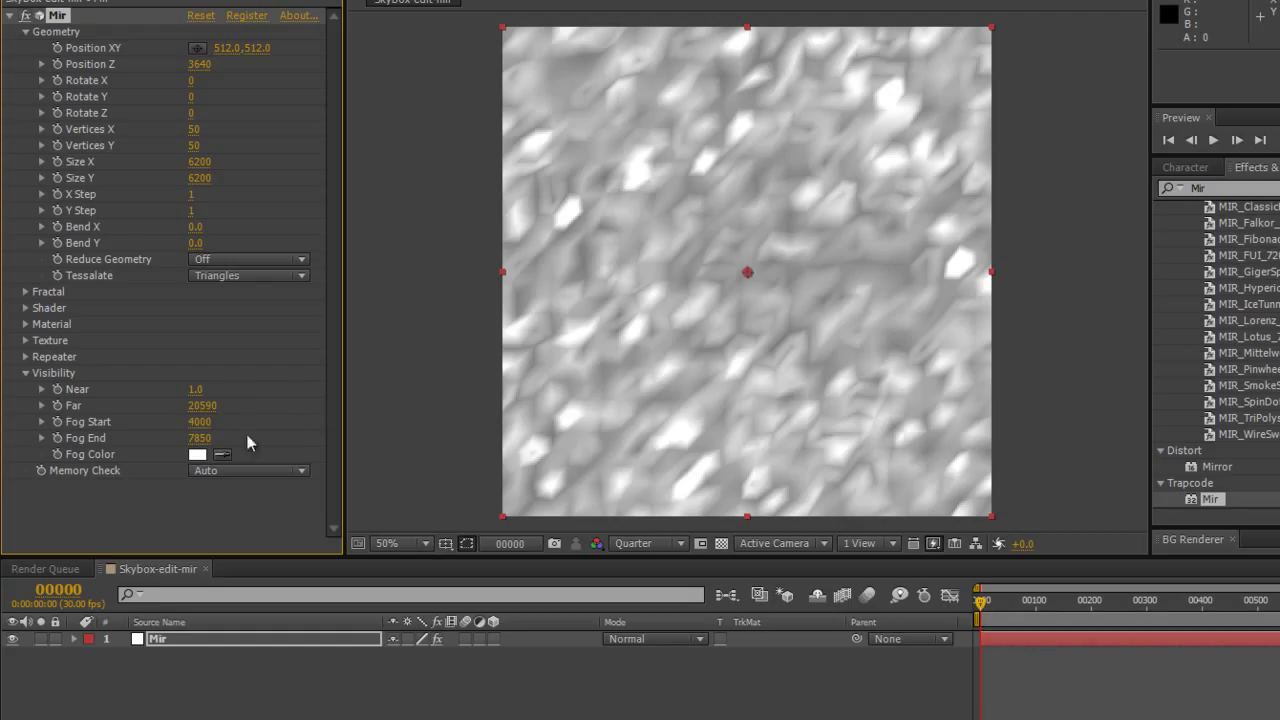
pyautogui.moveTo(205, 440); pyautogui.dragTo(308, 420)
pyautogui.moveTo(200, 405); pyautogui.dragTo(581, 464)
pyautogui.moveTo(198, 438); pyautogui.dragTo(225, 436)
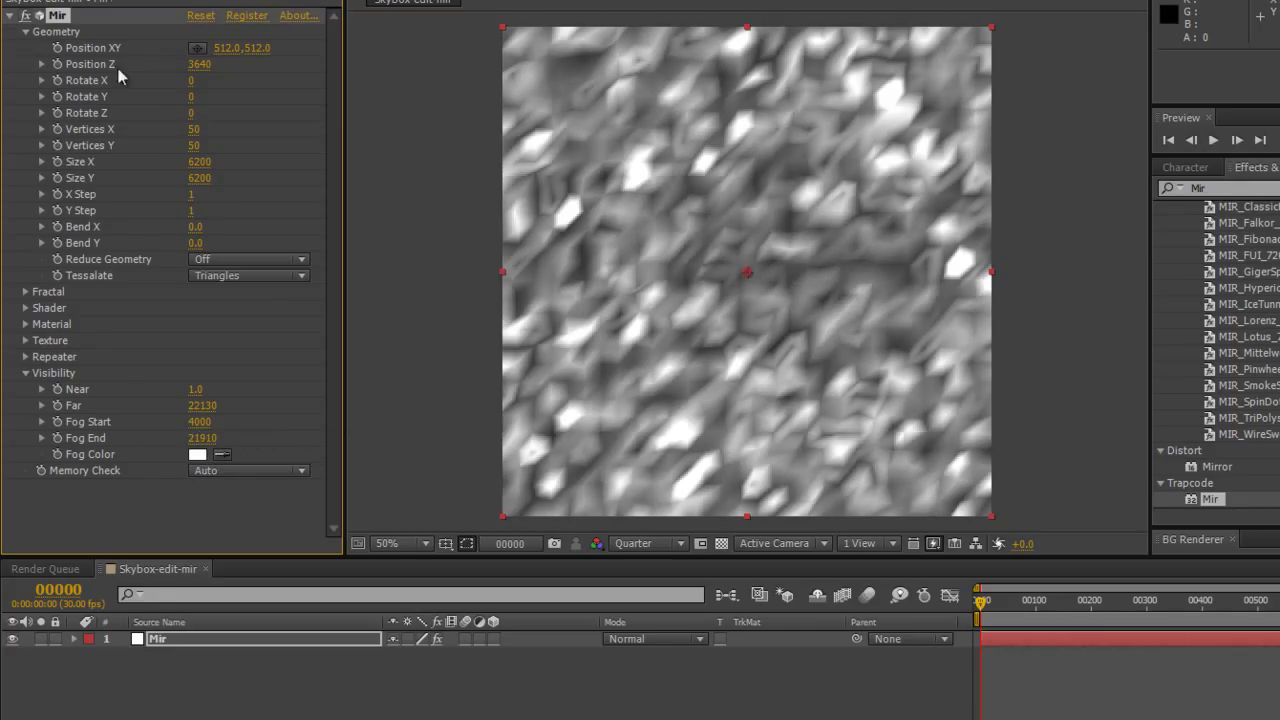
# Set Mir's Material colour to grey A0A0A0
pyautogui.click(25, 324)
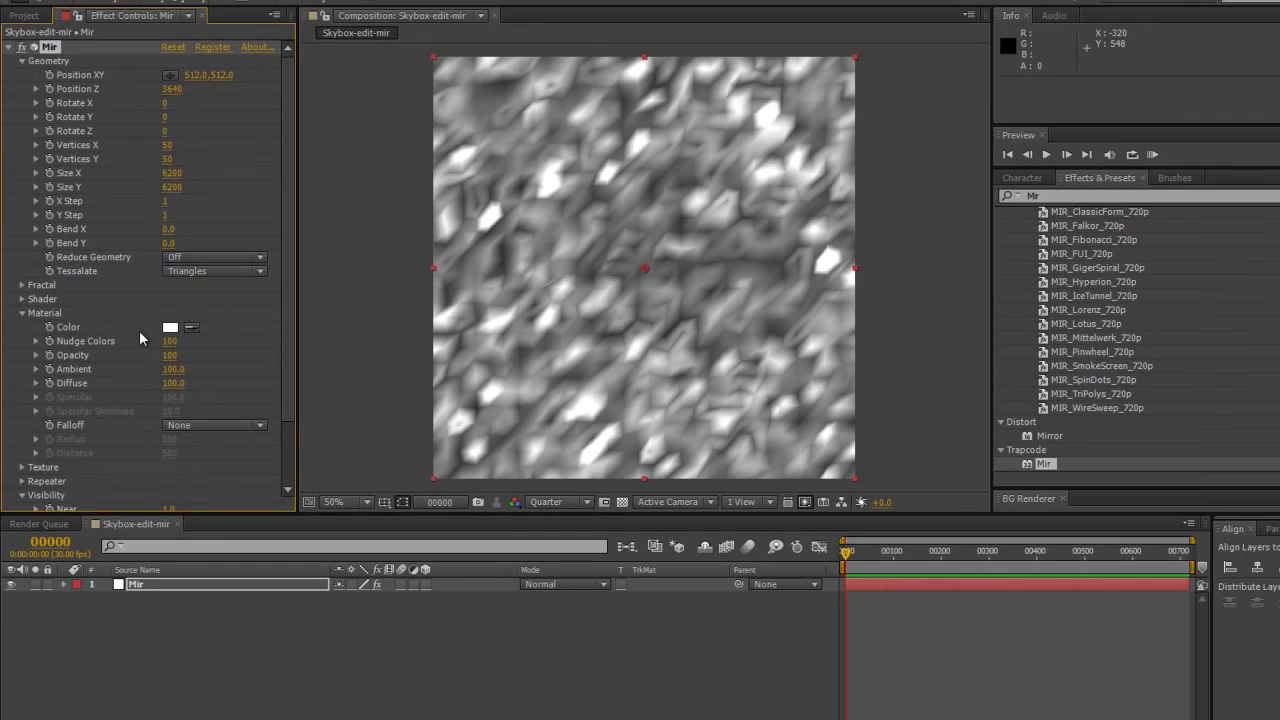
pyautogui.click(170, 327)
pyautogui.moveTo(37, 73)
pyautogui.mouseDown()
pyautogui.moveTo(170, 38)
pyautogui.moveTo(18, 62)
pyautogui.mouseUp()
pyautogui.click(350, 9)
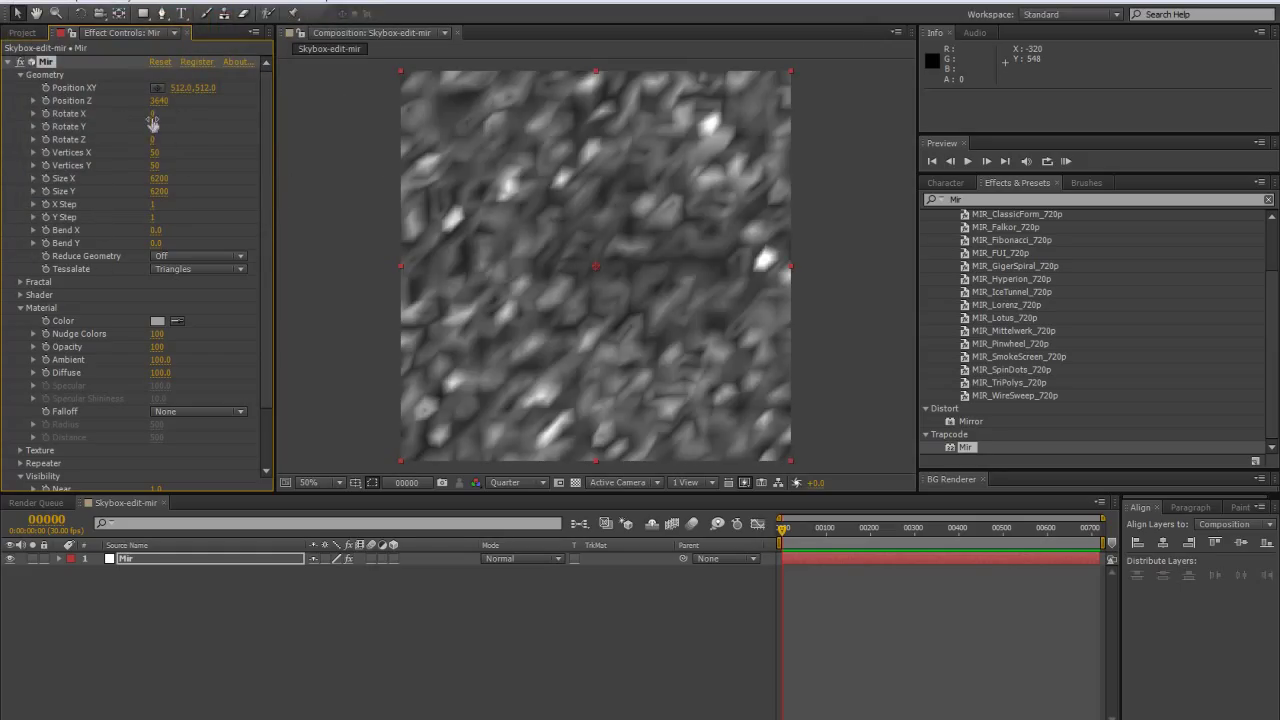
# Set Bend Y to 0.0645 (displayed as 0.1) to curl the terrain into a tube
pyautogui.click(158, 244)
pyautogui.write('0.06452')
pyautogui.press('Return')
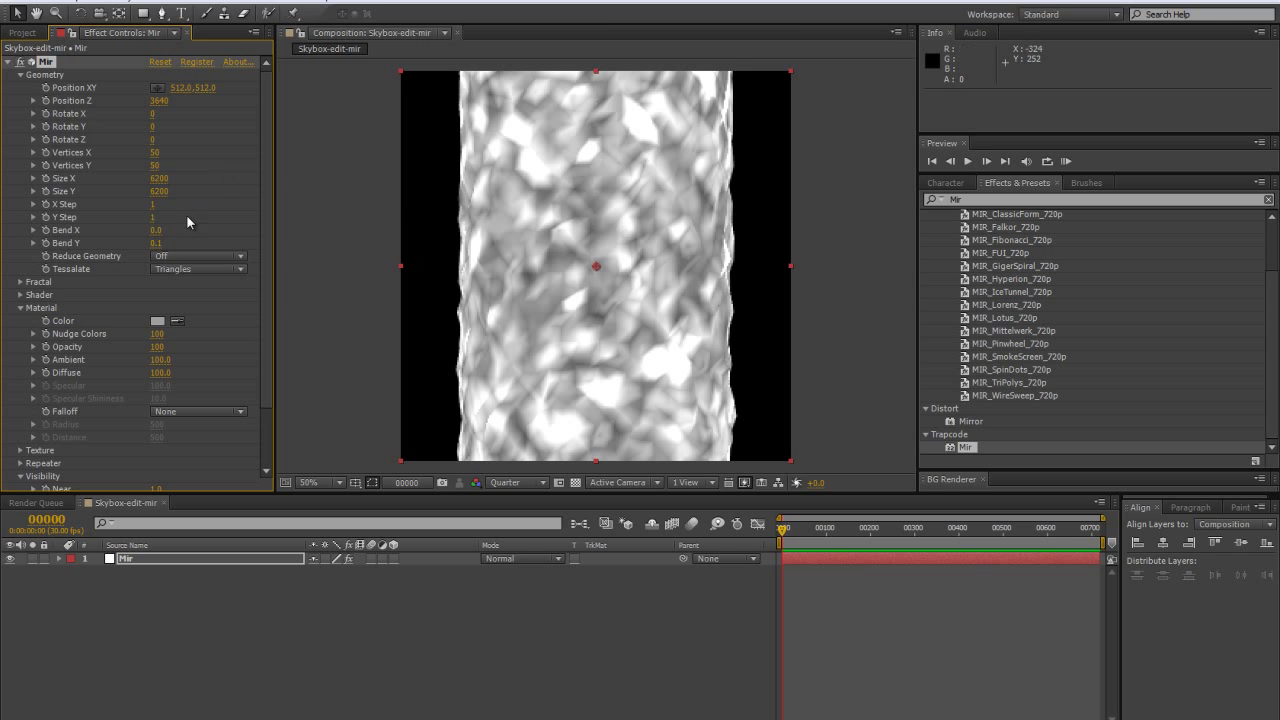
# Set Mir's Rotate X to 90 and Position Y to -512 to centre the tunnel
pyautogui.click(153, 114)
pyautogui.write('90')
pyautogui.press('Return')
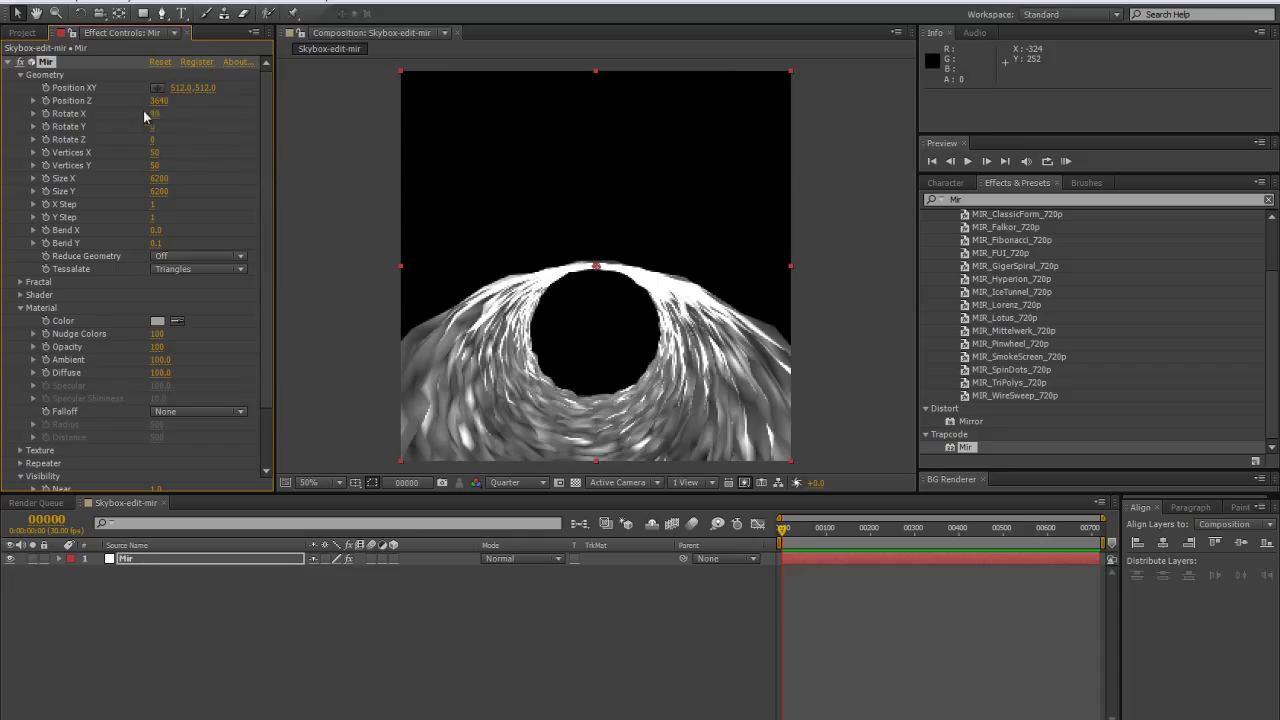
pyautogui.click(206, 88)
pyautogui.write('-512')
pyautogui.press('Return')
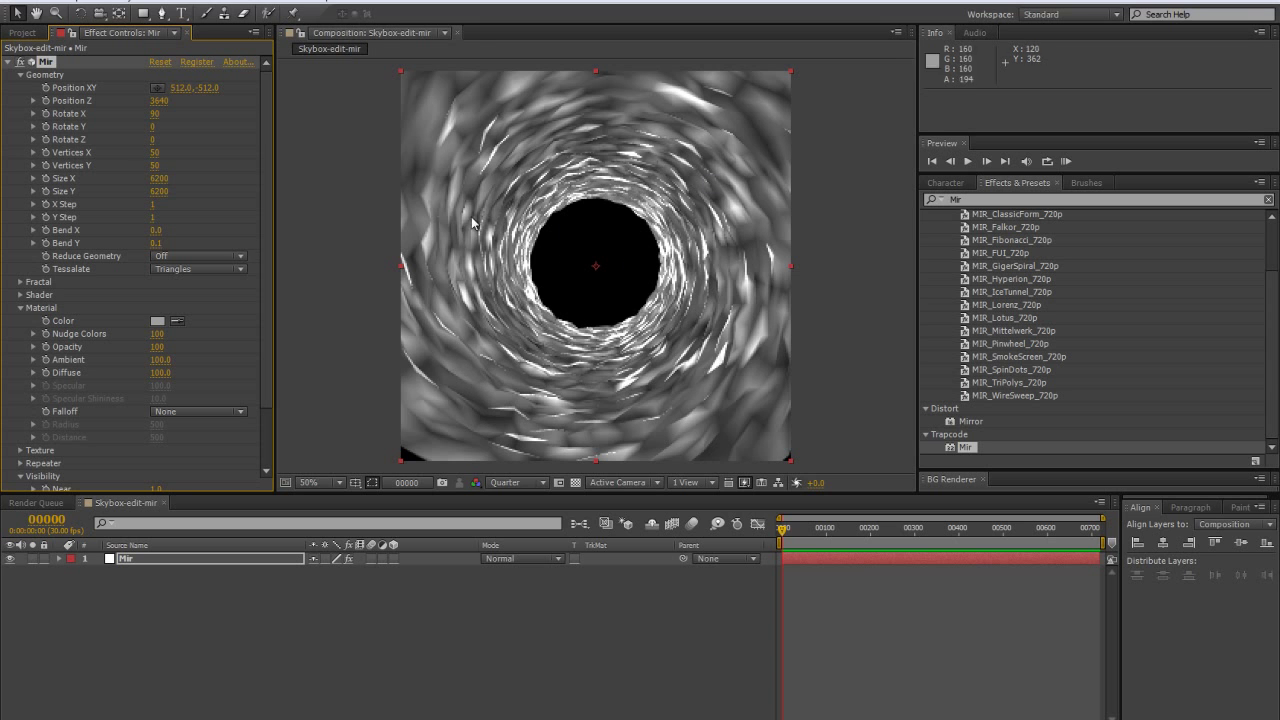
# Lower Position Z to 3350, then deselect and refold Mir's effect properties
pyautogui.moveTo(158, 101); pyautogui.dragTo(140, 104)
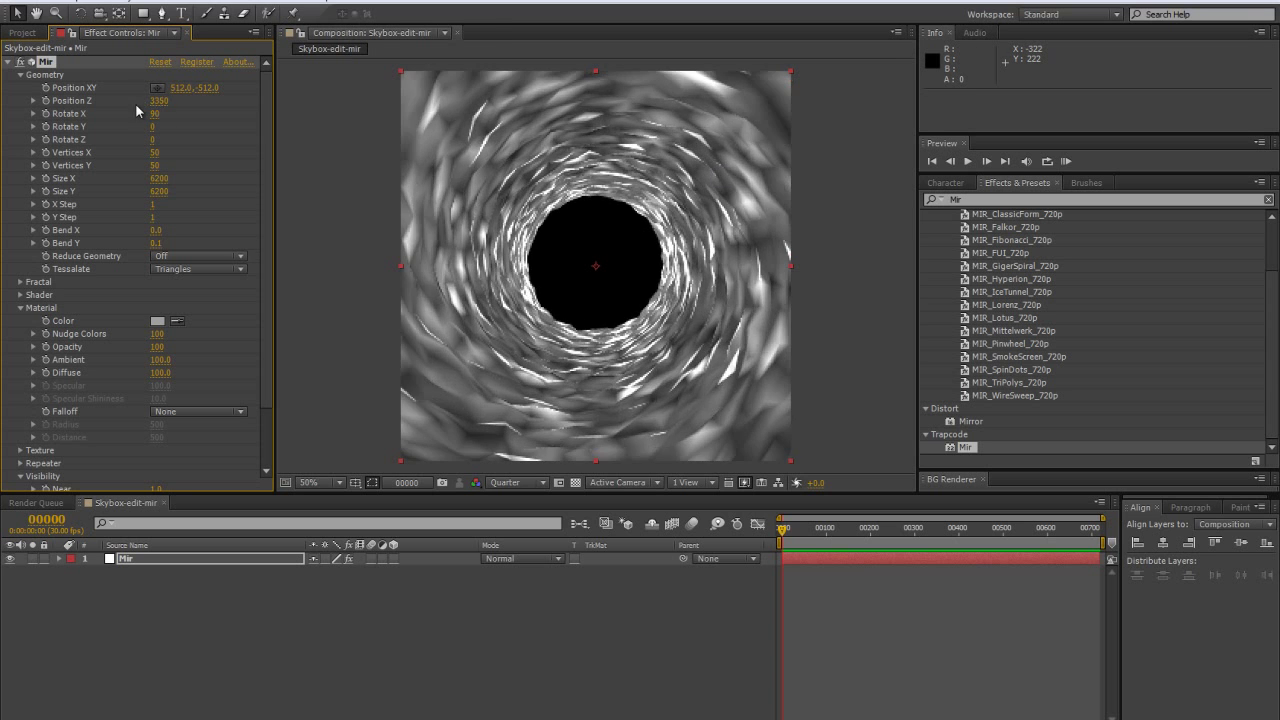
pyautogui.scroll(-2, 575, 157)
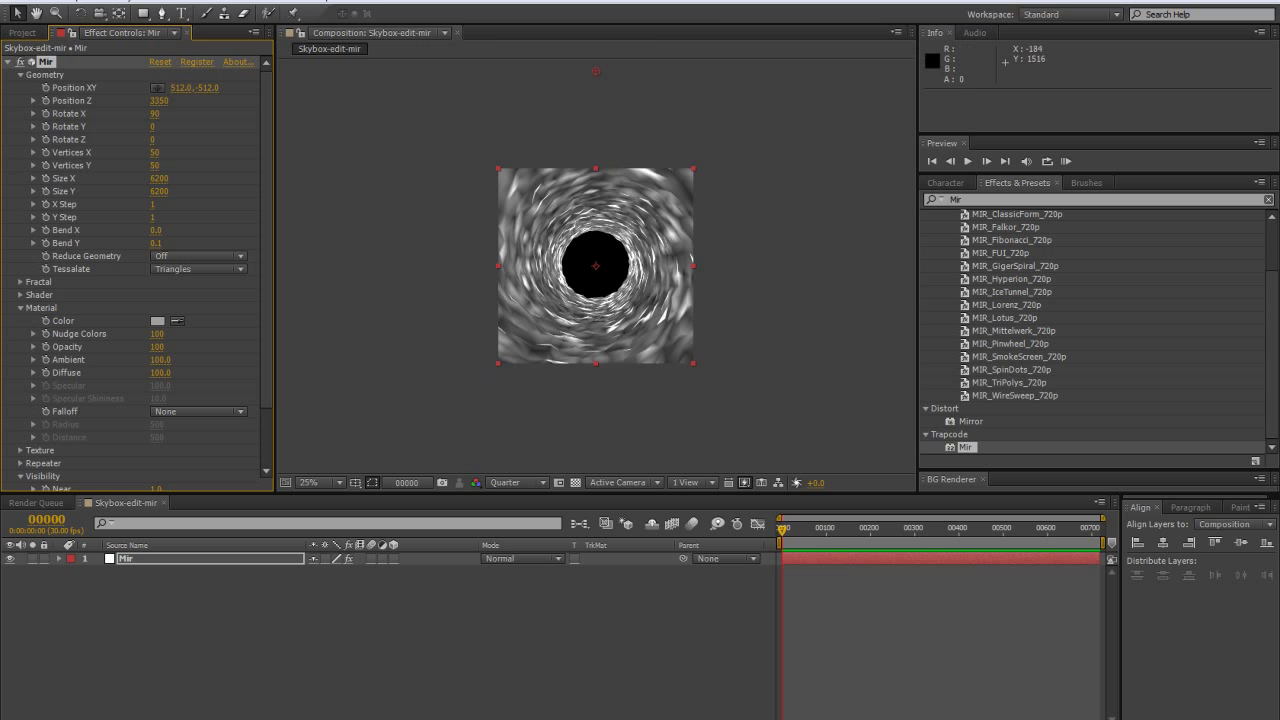
pyautogui.click(353, 631)
pyautogui.scroll(2, 693, 177)
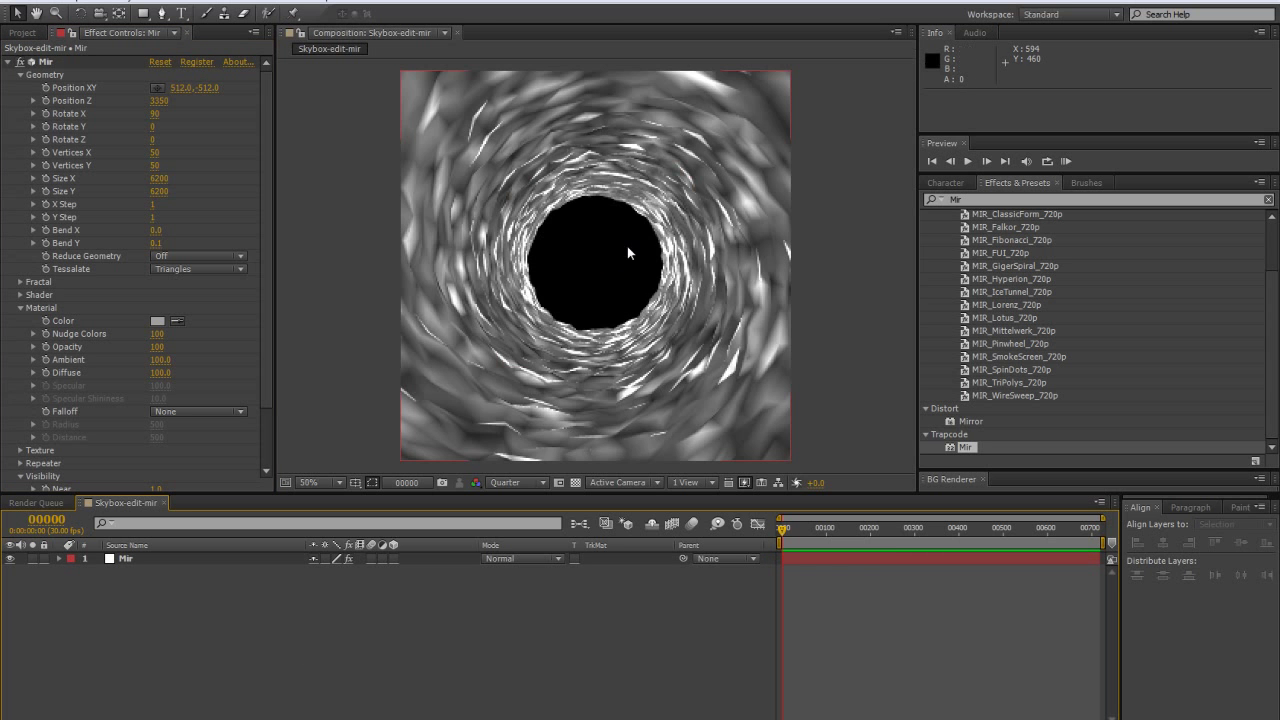
pyautogui.click(9, 62)
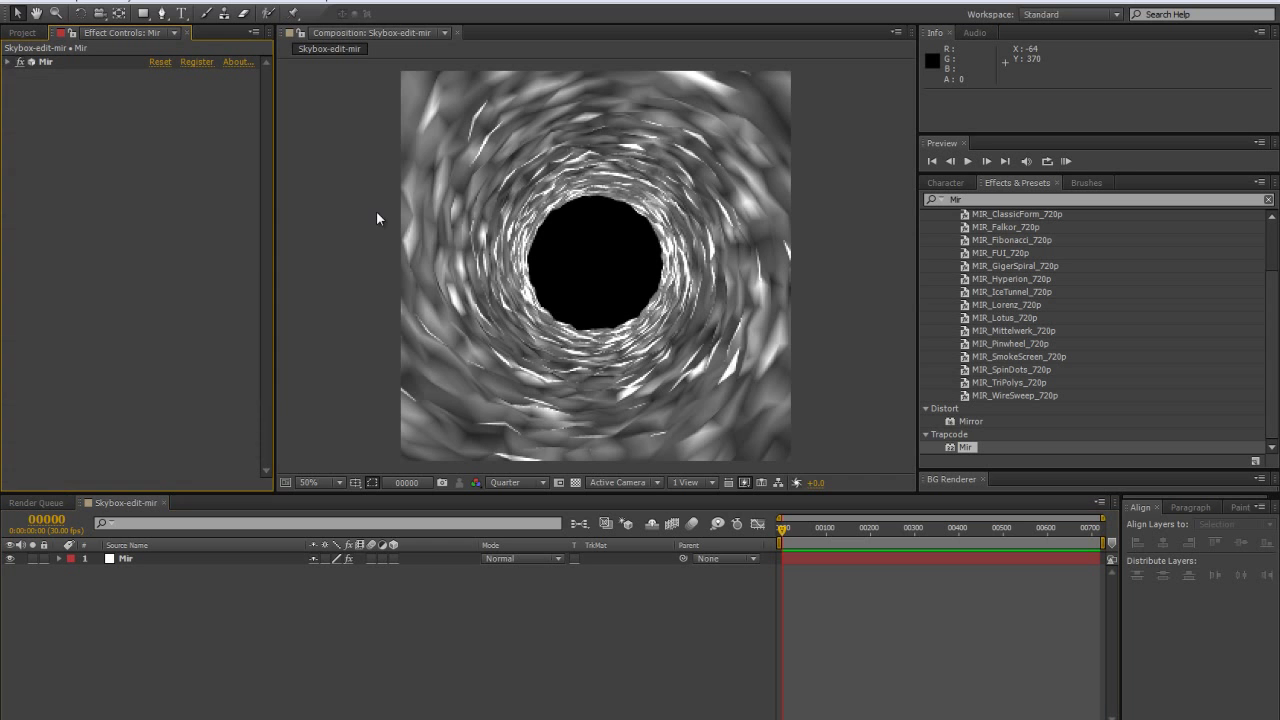
pyautogui.click(9, 62)
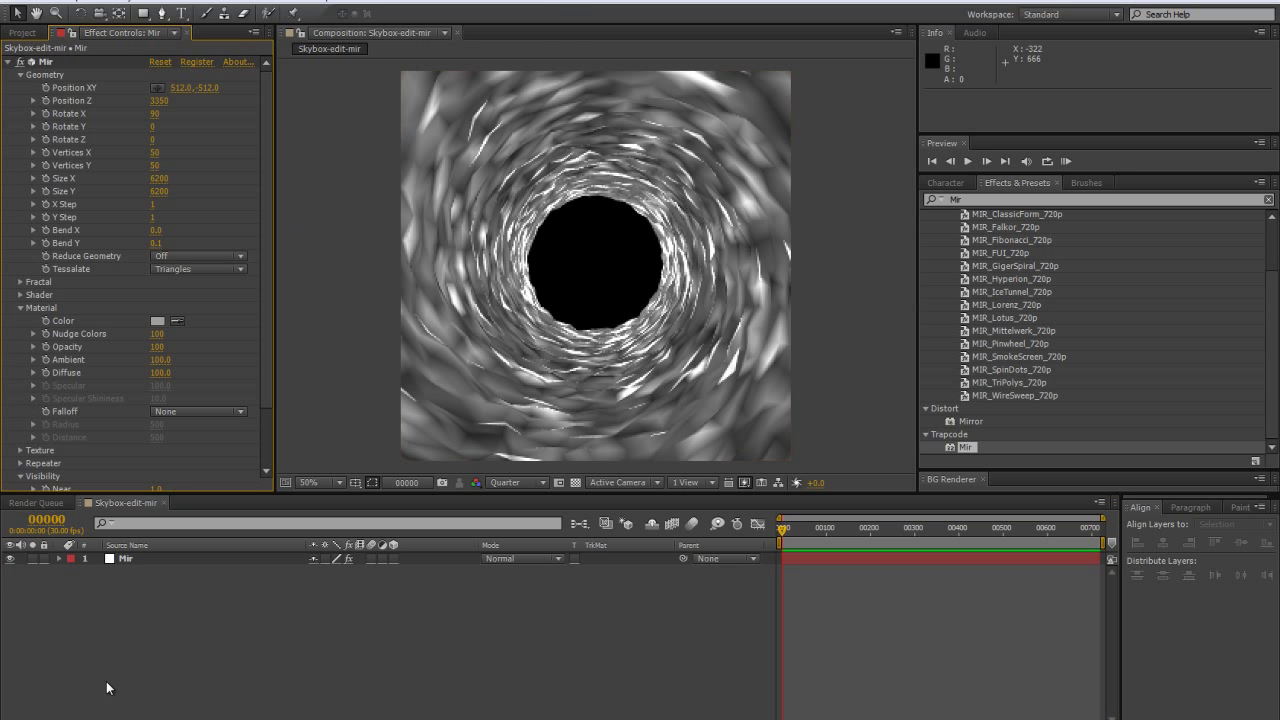
# Add a 50mm camera to Skybox-edit-mir
pyautogui.click(158, 607)
pyautogui.hotkey('ctrl', 'alt', 'shift', 'c')
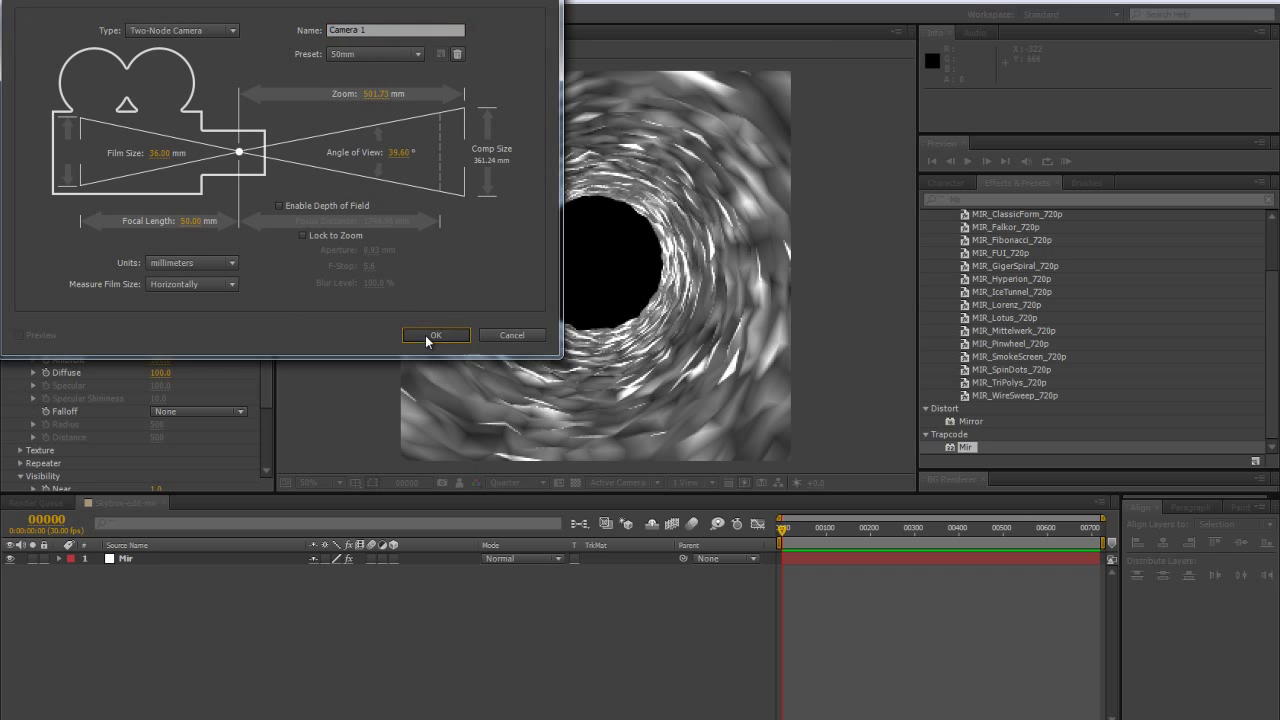
pyautogui.press('Return')
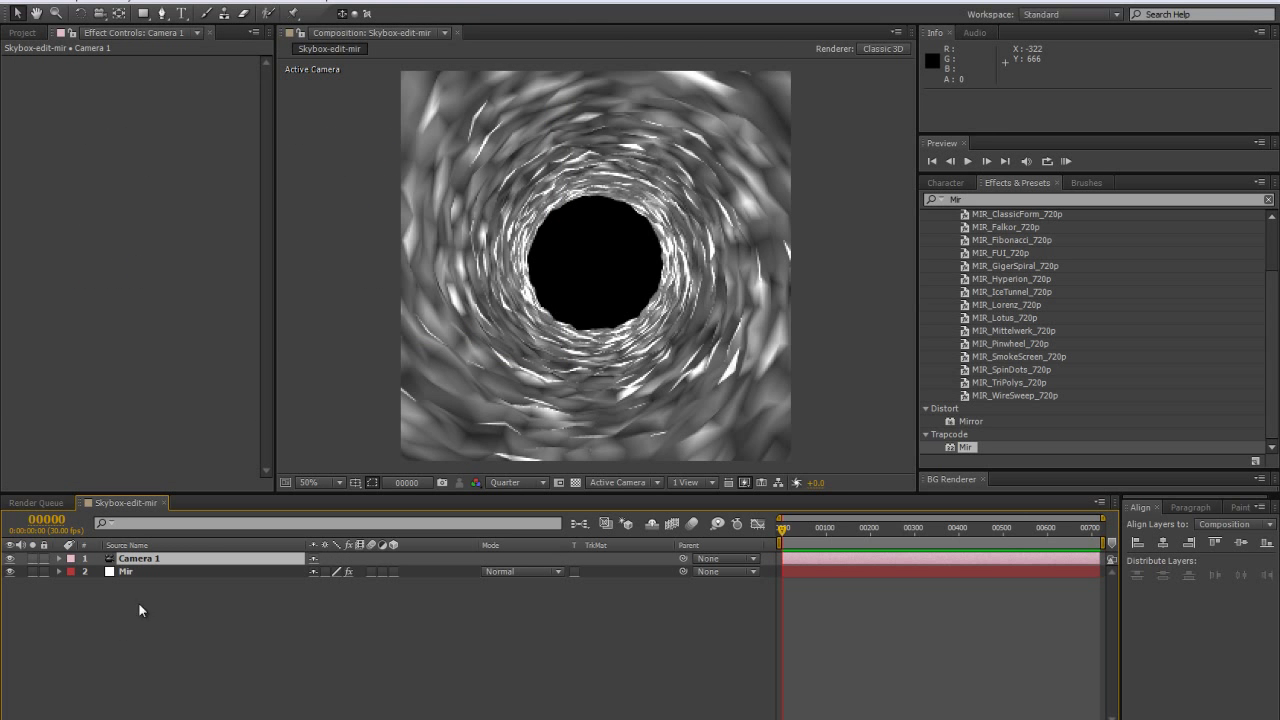
# Add an ambient light named AMB
pyautogui.click(150, 572)
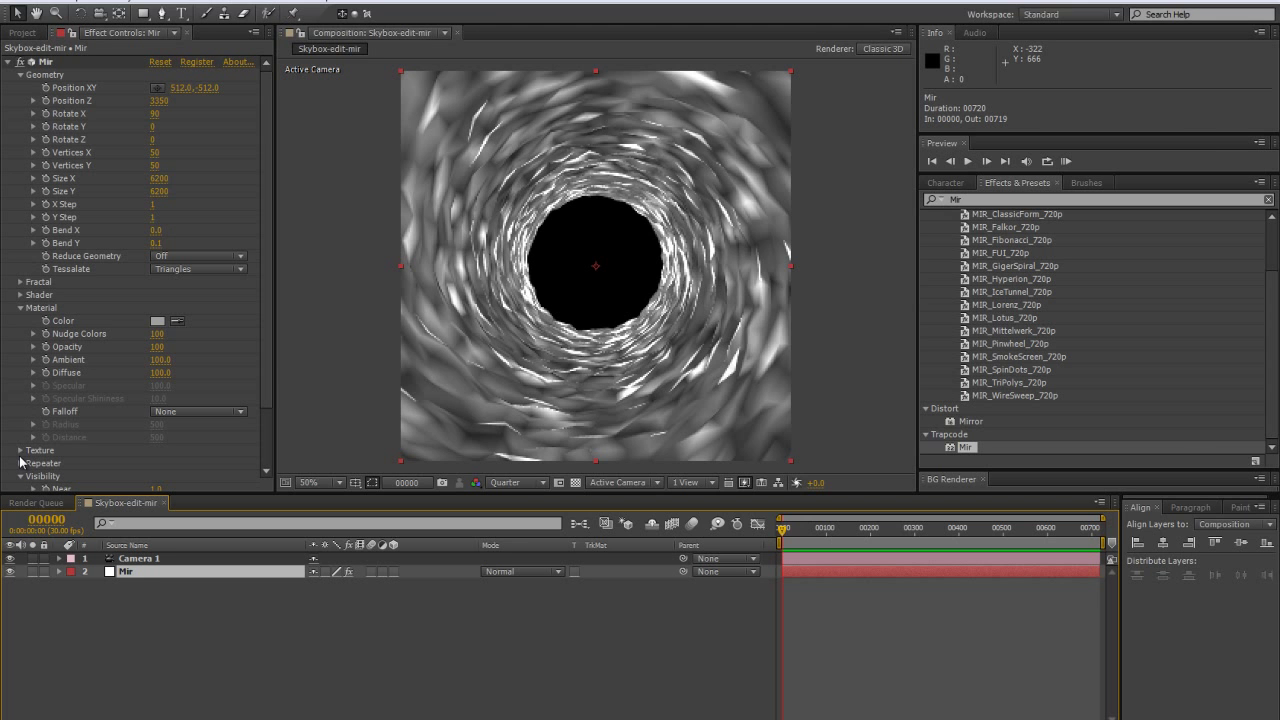
pyautogui.hotkey('ctrl', 'alt', 'shift', 'l')
pyautogui.click(147, 49)
pyautogui.click(154, 115)
pyautogui.click(116, 9)
pyautogui.write('AMB')
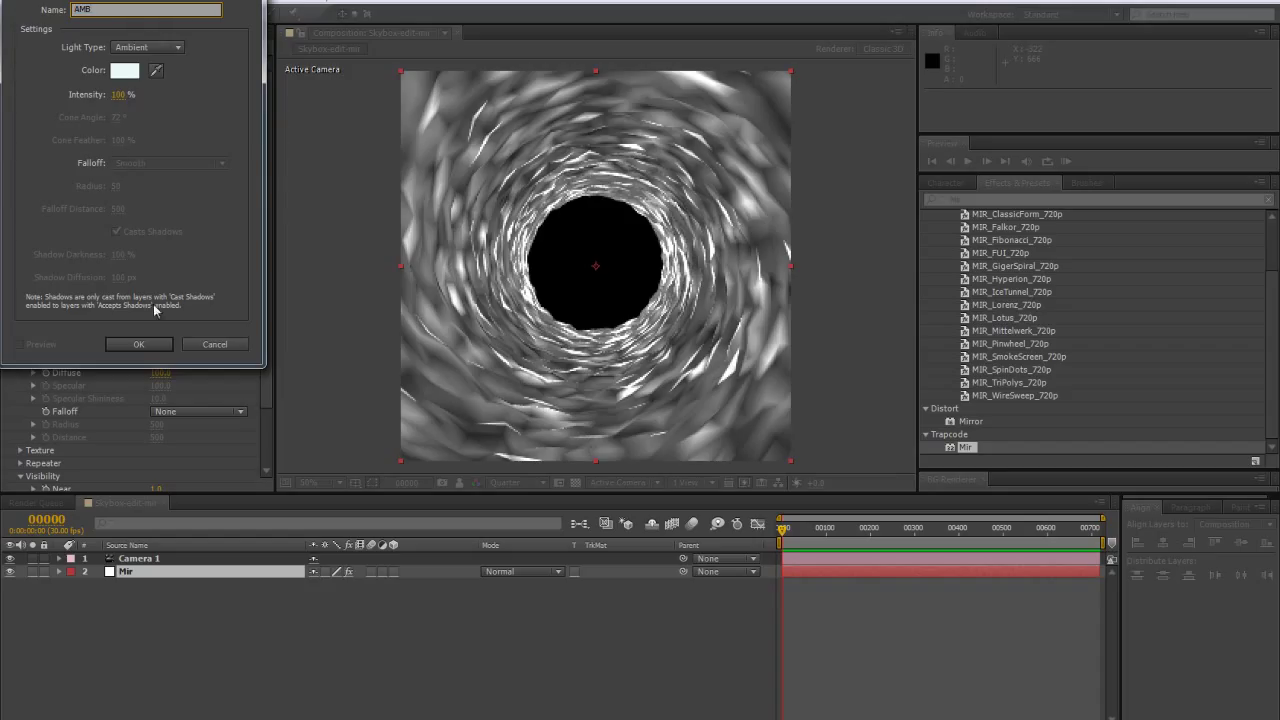
pyautogui.click(138, 344)
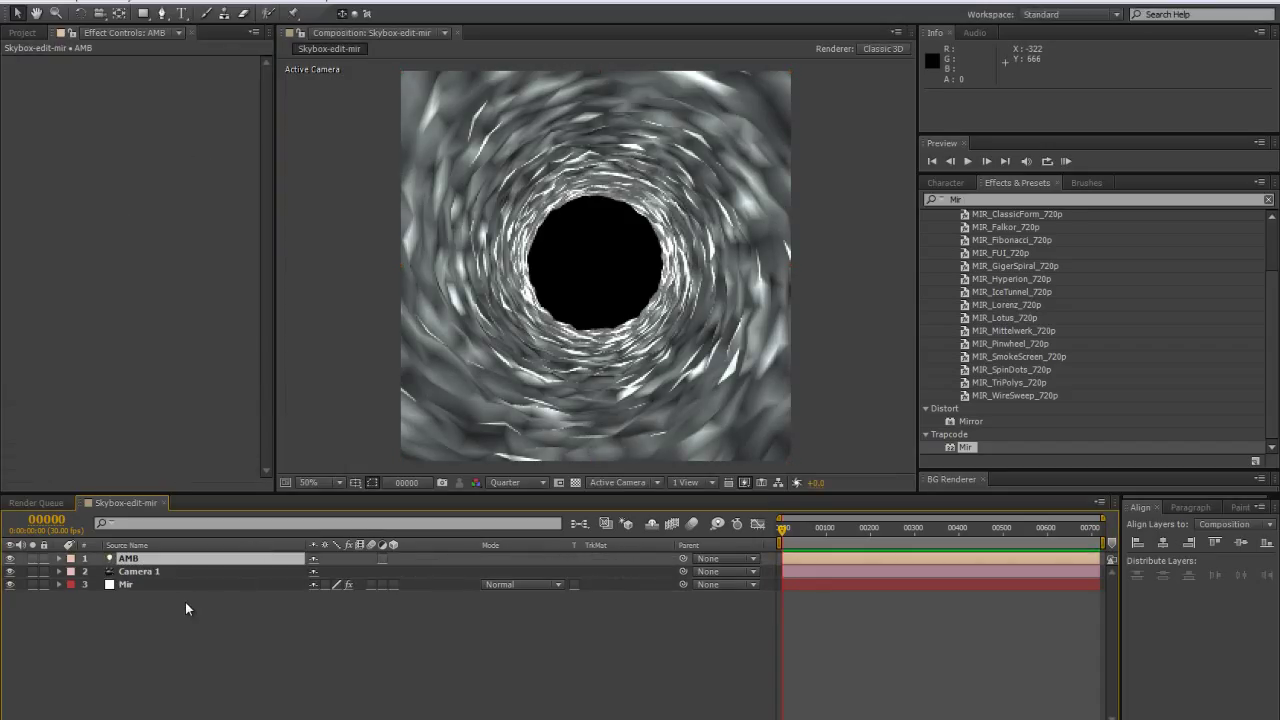
# Add a new point light, Light 1
pyautogui.hotkey('ctrl', 'alt', 'shift', 'l')
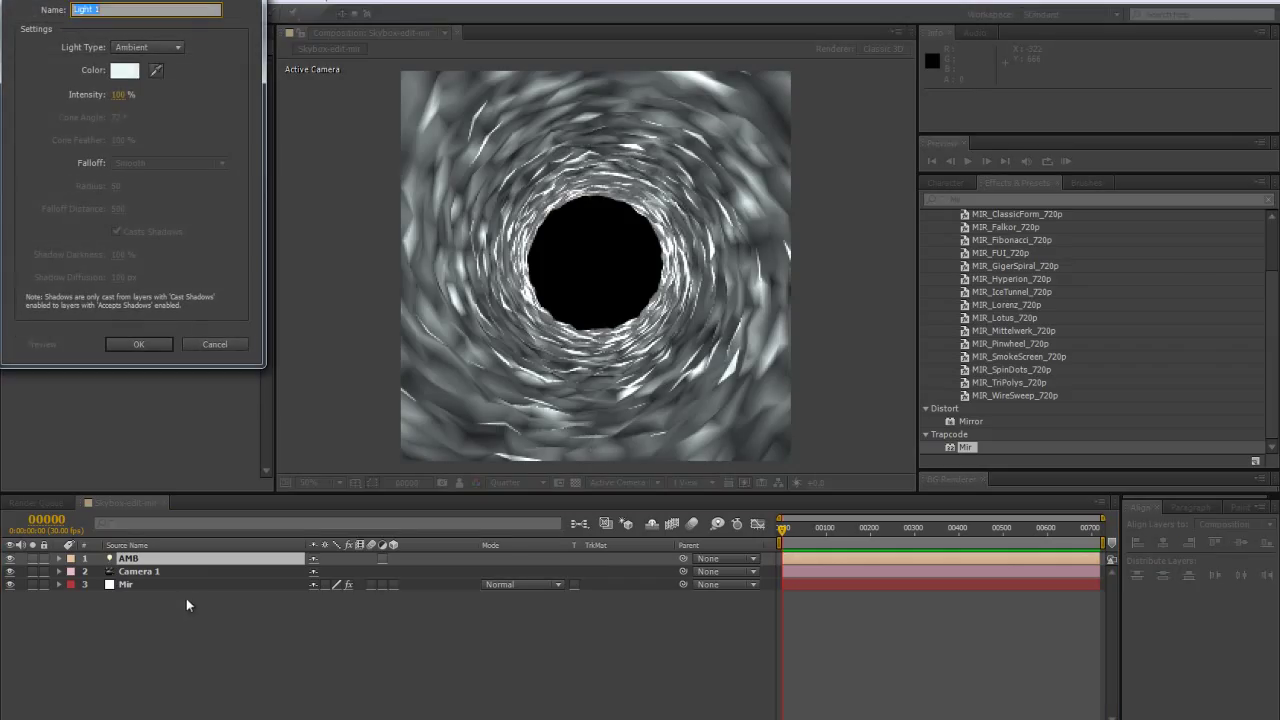
pyautogui.click(146, 47)
pyautogui.click(145, 101)
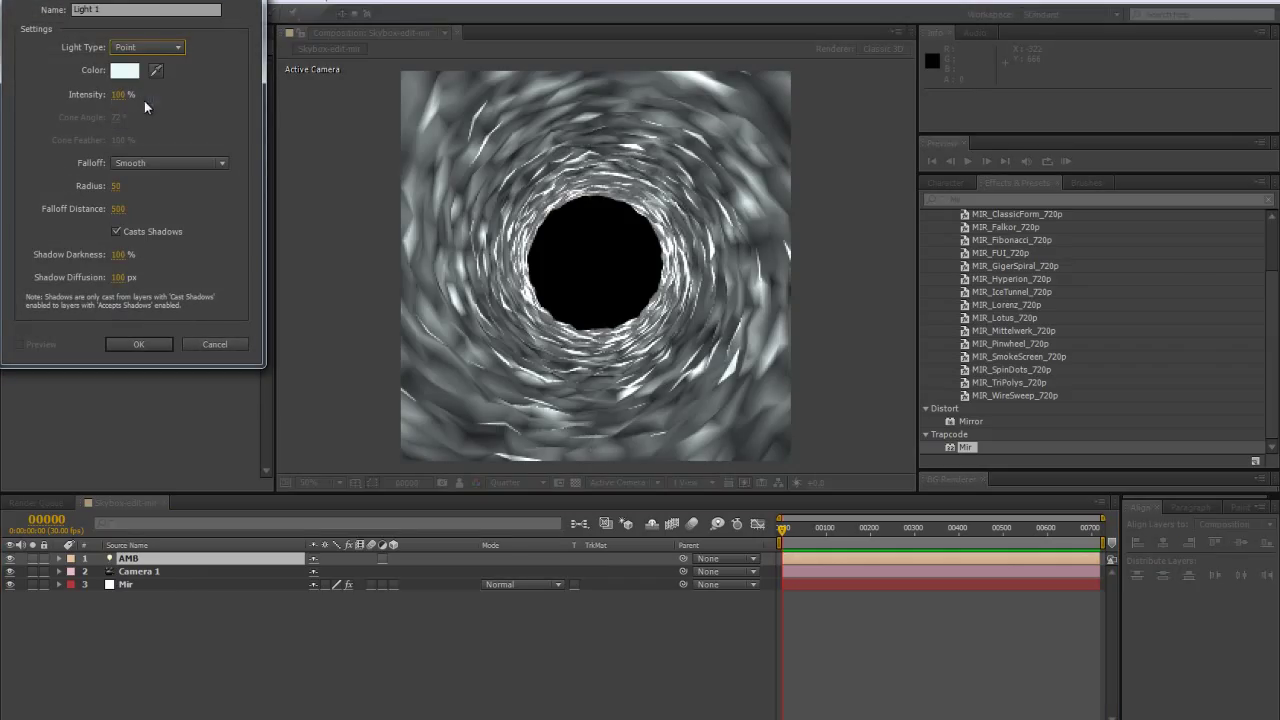
pyautogui.click(143, 344)
# Position Light 1 at X 512, Y 512
pyautogui.press('p')
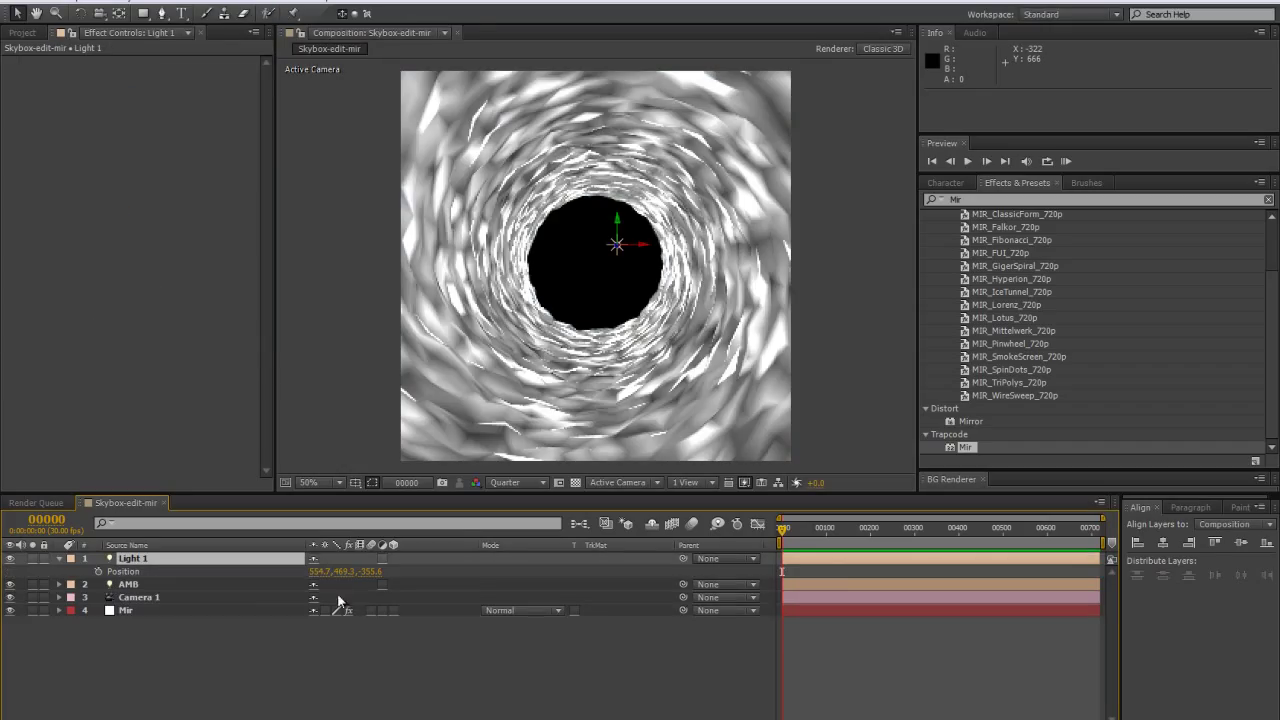
pyautogui.click(320, 572)
pyautogui.write('512')
pyautogui.press('Tab')
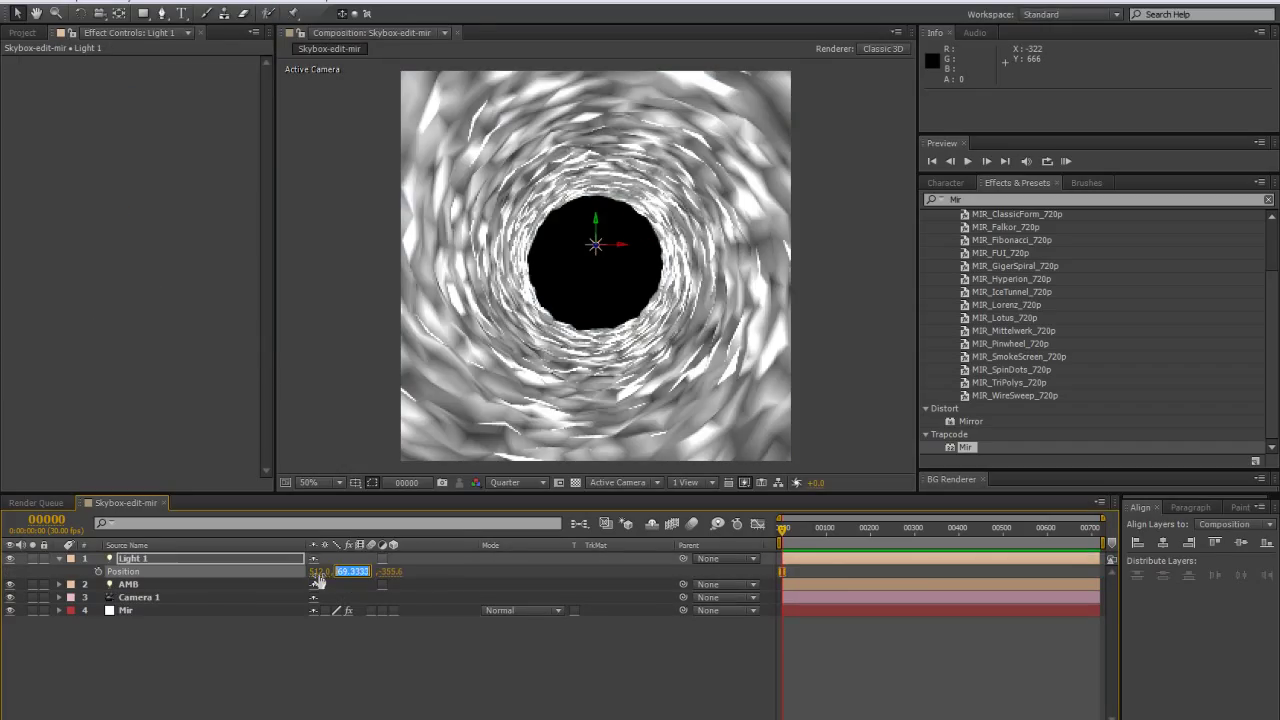
pyautogui.write('512')
pyautogui.press('Return')
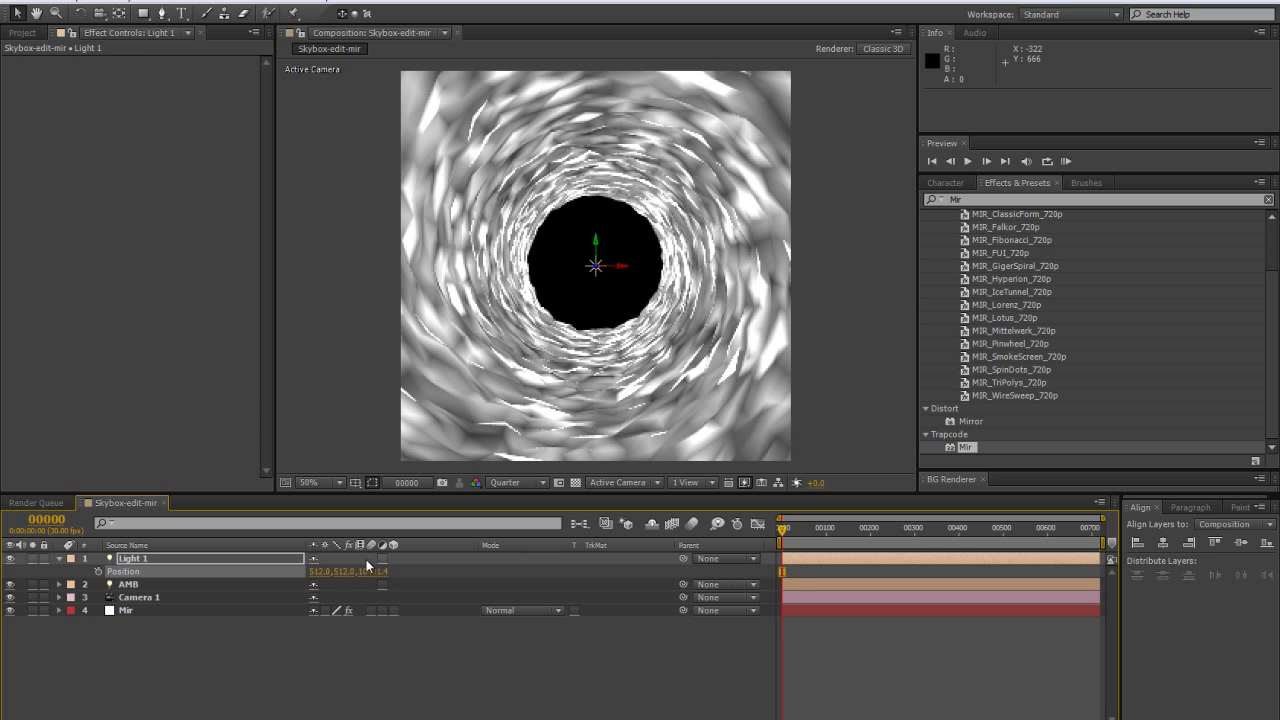
# Switch Mir's Shader to Flat
pyautogui.click(128, 610)
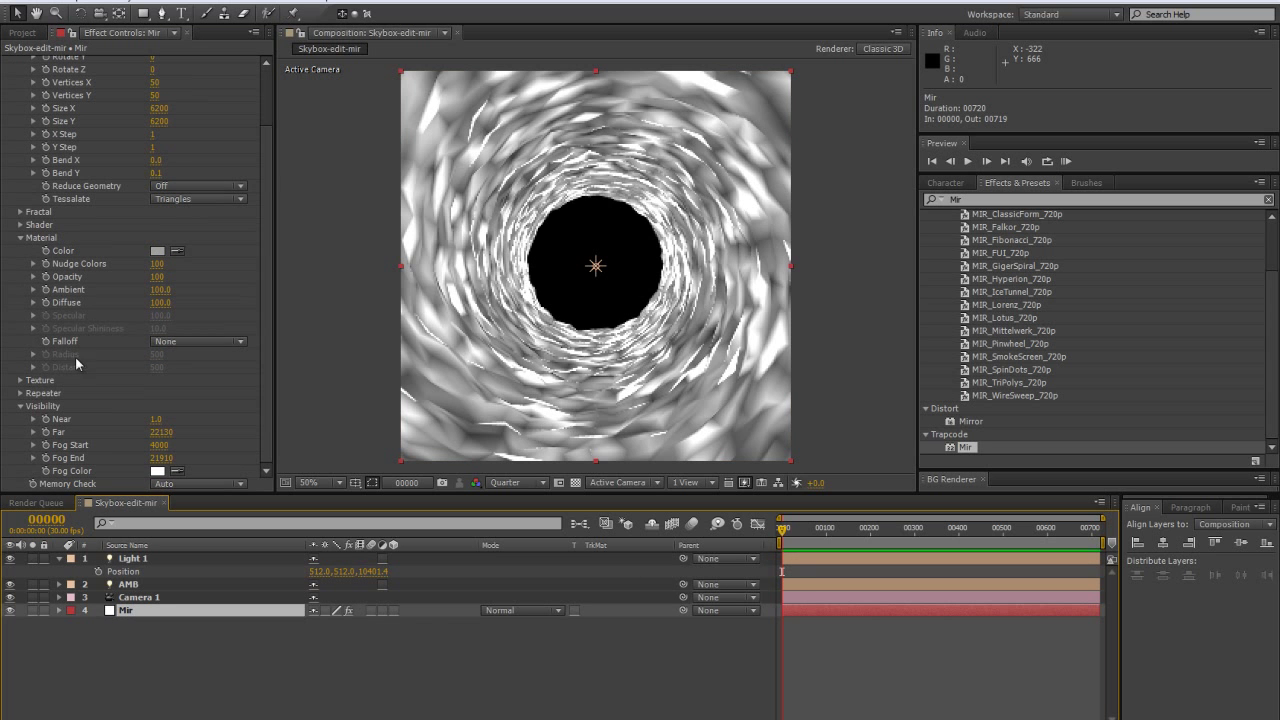
pyautogui.click(19, 226)
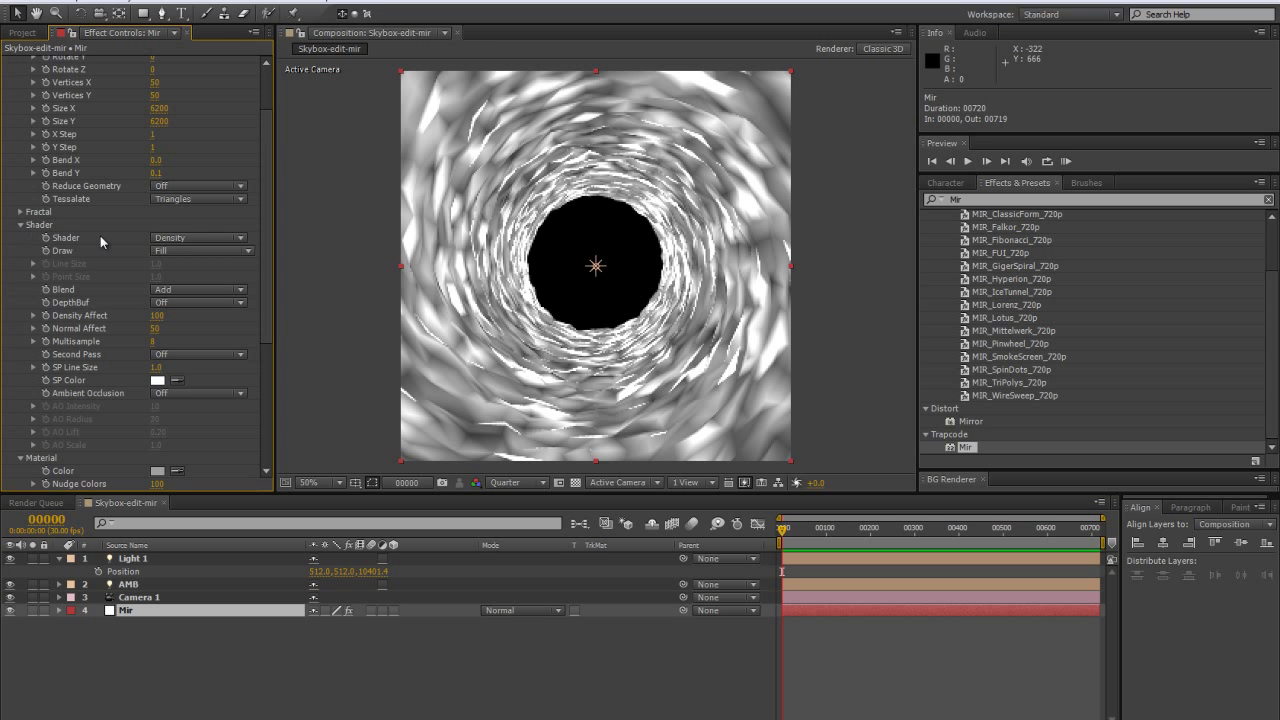
pyautogui.click(209, 238)
pyautogui.click(203, 290)
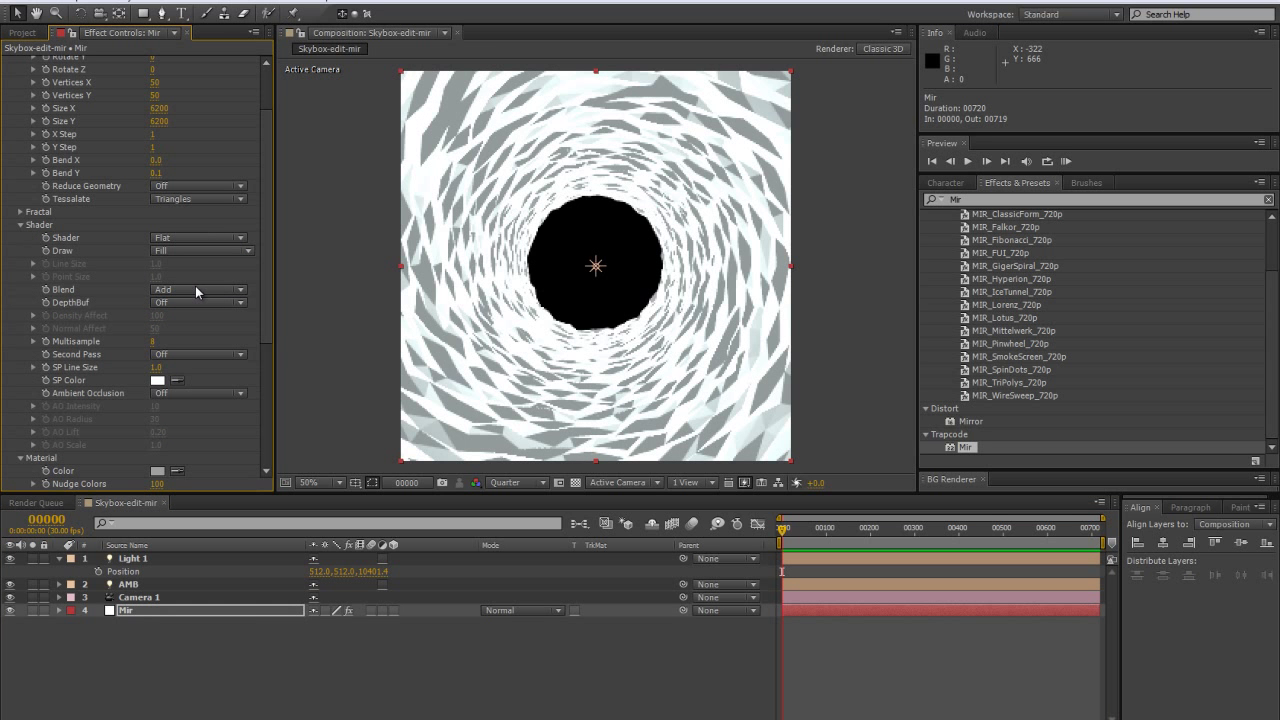
# Lower Mir's Material Ambient to about 21
pyautogui.scroll(-3, 191, 290)
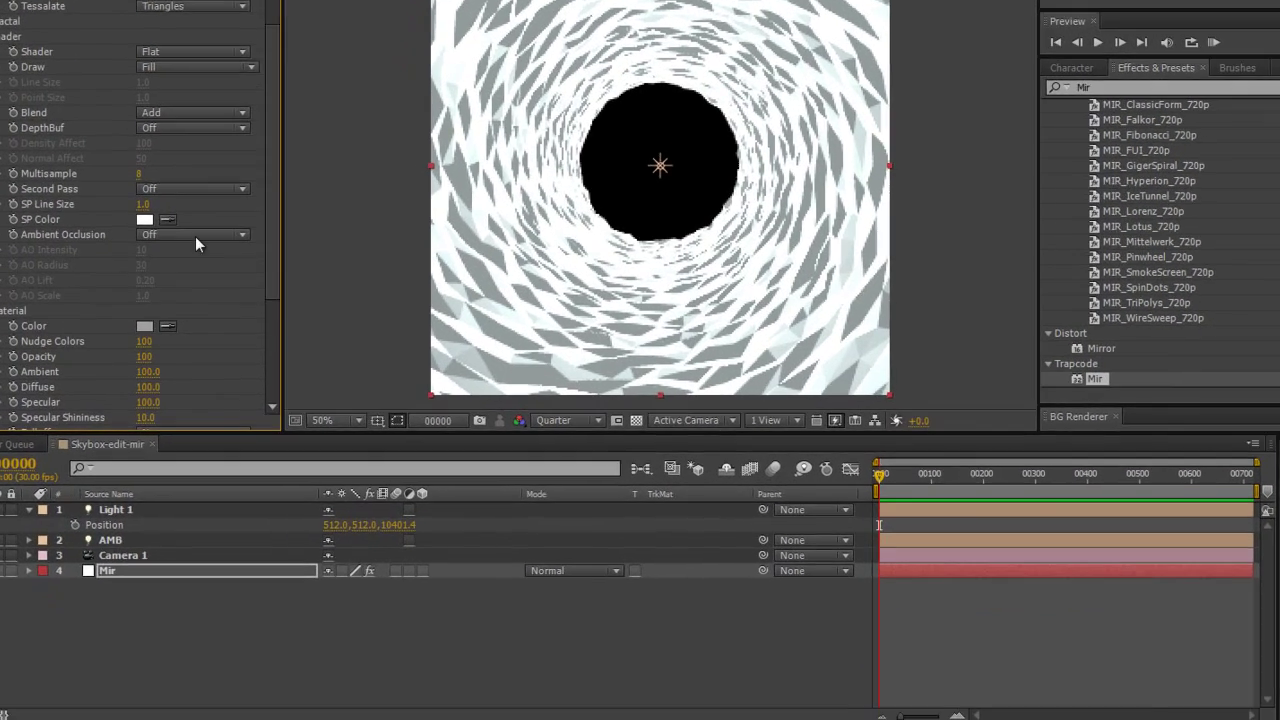
pyautogui.scroll(-3, 155, 318)
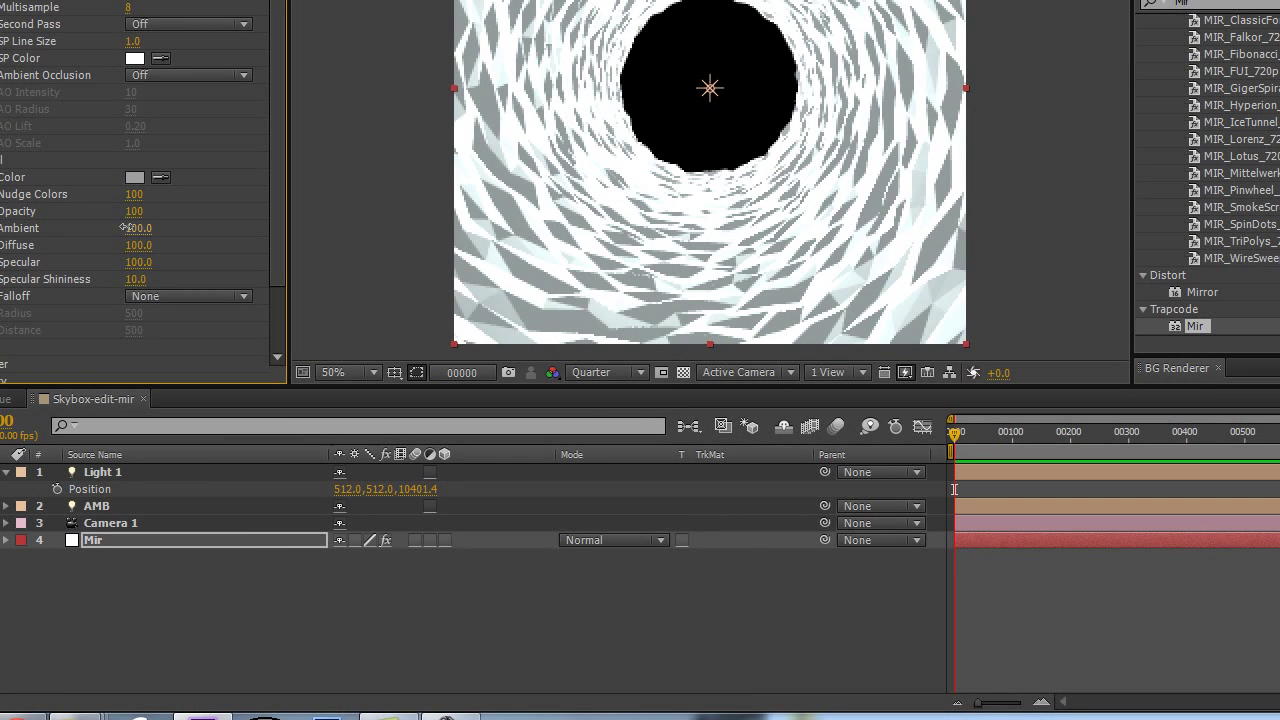
pyautogui.moveTo(124, 228)
pyautogui.mouseDown()
pyautogui.moveTo(68, 230)
pyautogui.moveTo(120, 230)
pyautogui.mouseUp()
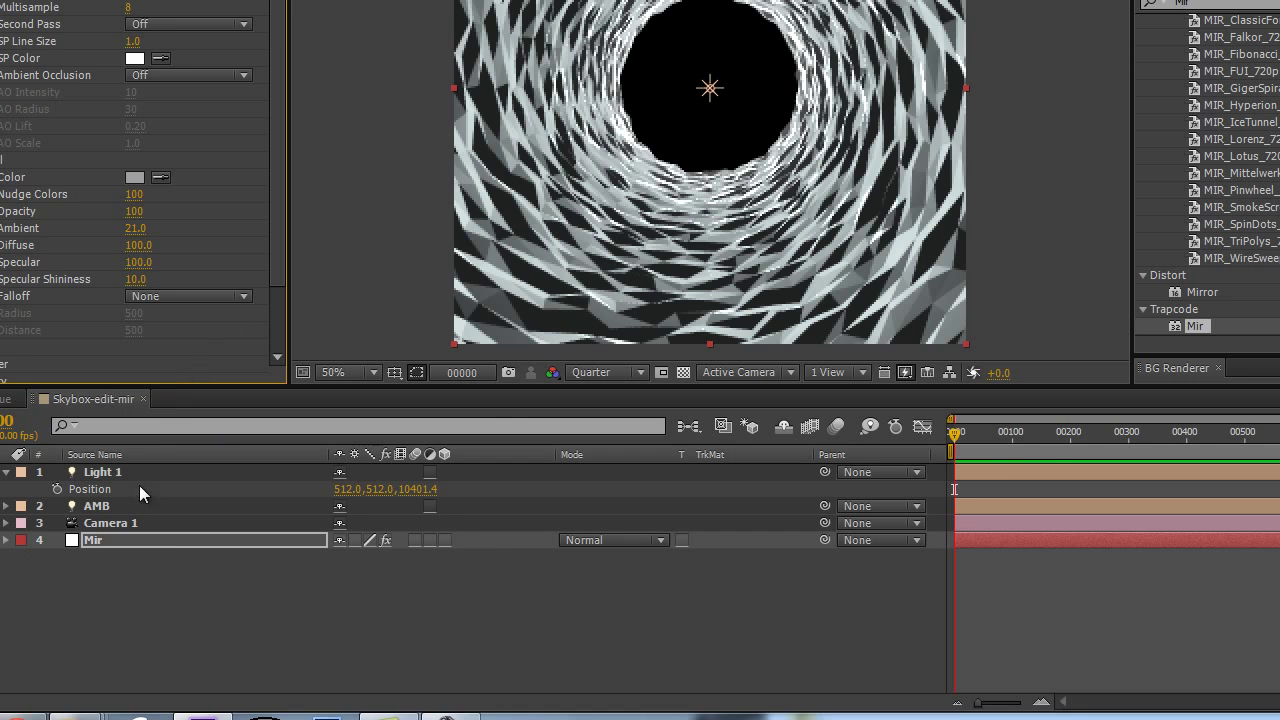
# Move Light 1's Position Z to 7464.4, then reselect the Mir layer
pyautogui.click(152, 477)
pyautogui.moveTo(418, 489); pyautogui.dragTo(200, 501)
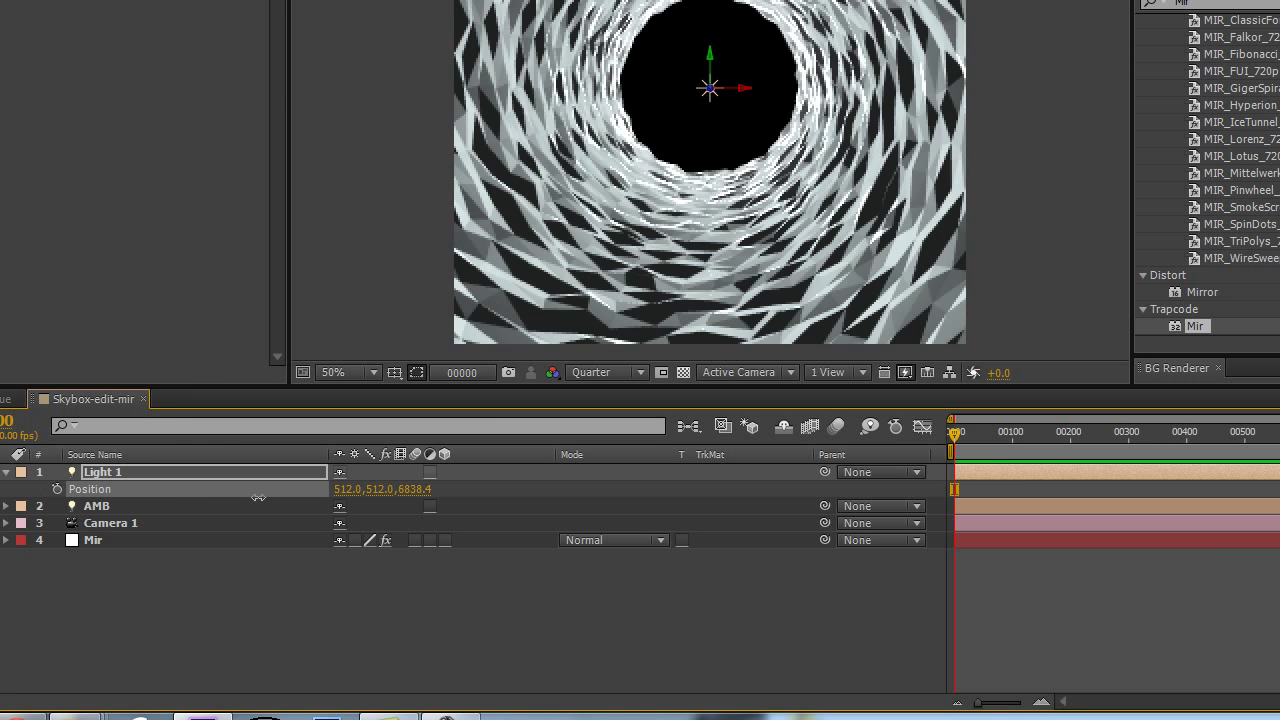
pyautogui.moveTo(410, 489); pyautogui.dragTo(476, 494)
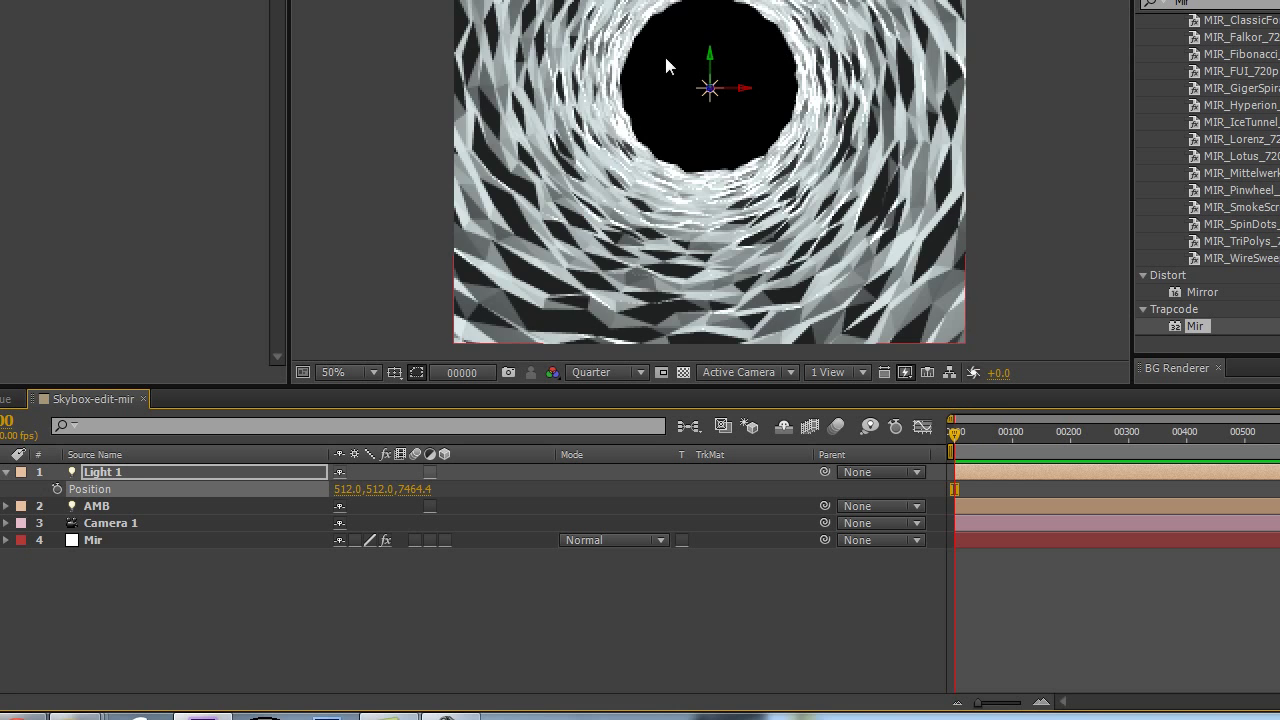
pyautogui.click(101, 539)
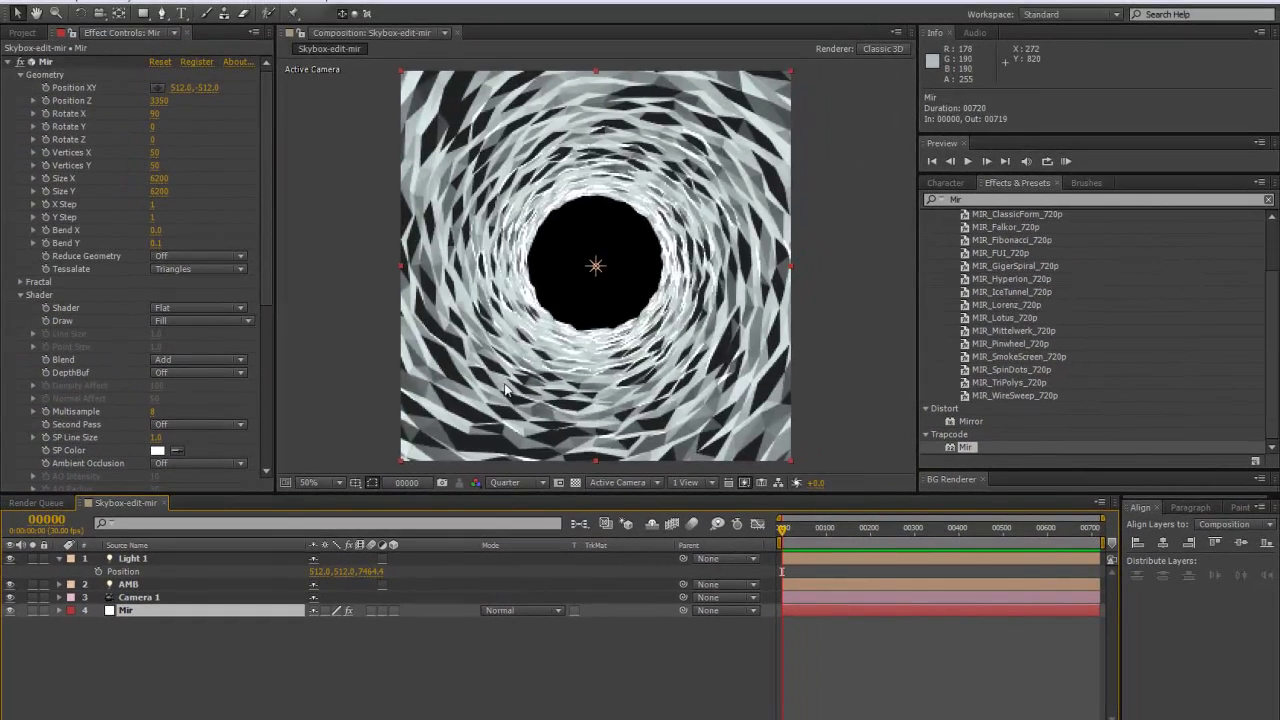
pyautogui.scroll(-1, 369, 167)
pyautogui.scroll(1, 563, 292)
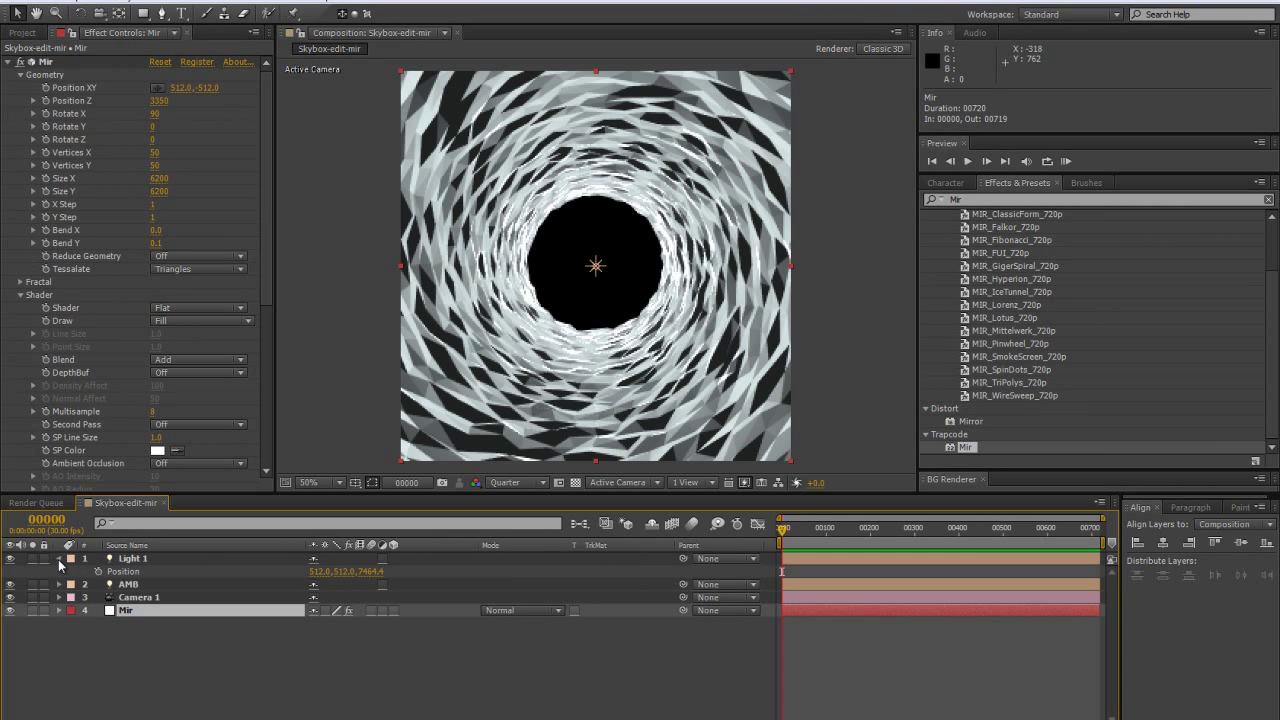
# Run the SkyBox Creator script on Skybox-edit-mir to generate its SkyBox Output composition
pyautogui.click(22, 32)
pyautogui.click(250, 638)
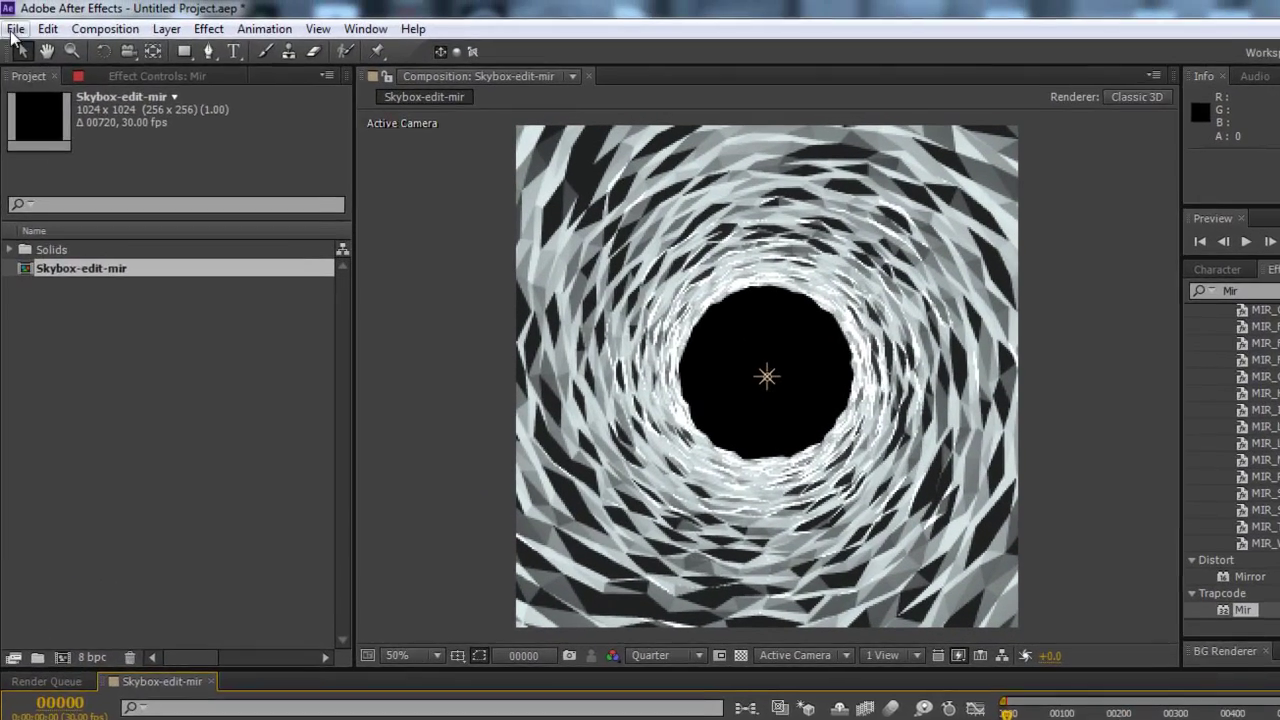
pyautogui.click(14, 22)
pyautogui.moveTo(90, 620)
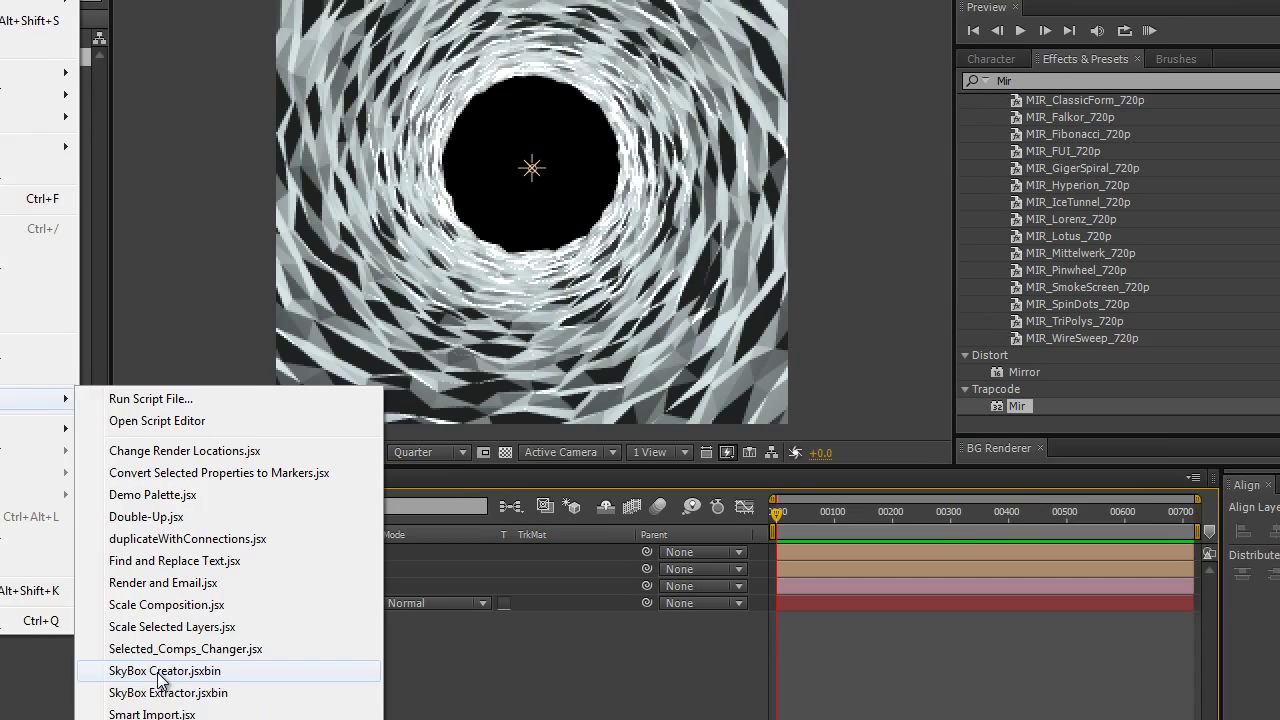
pyautogui.click(380, 651)
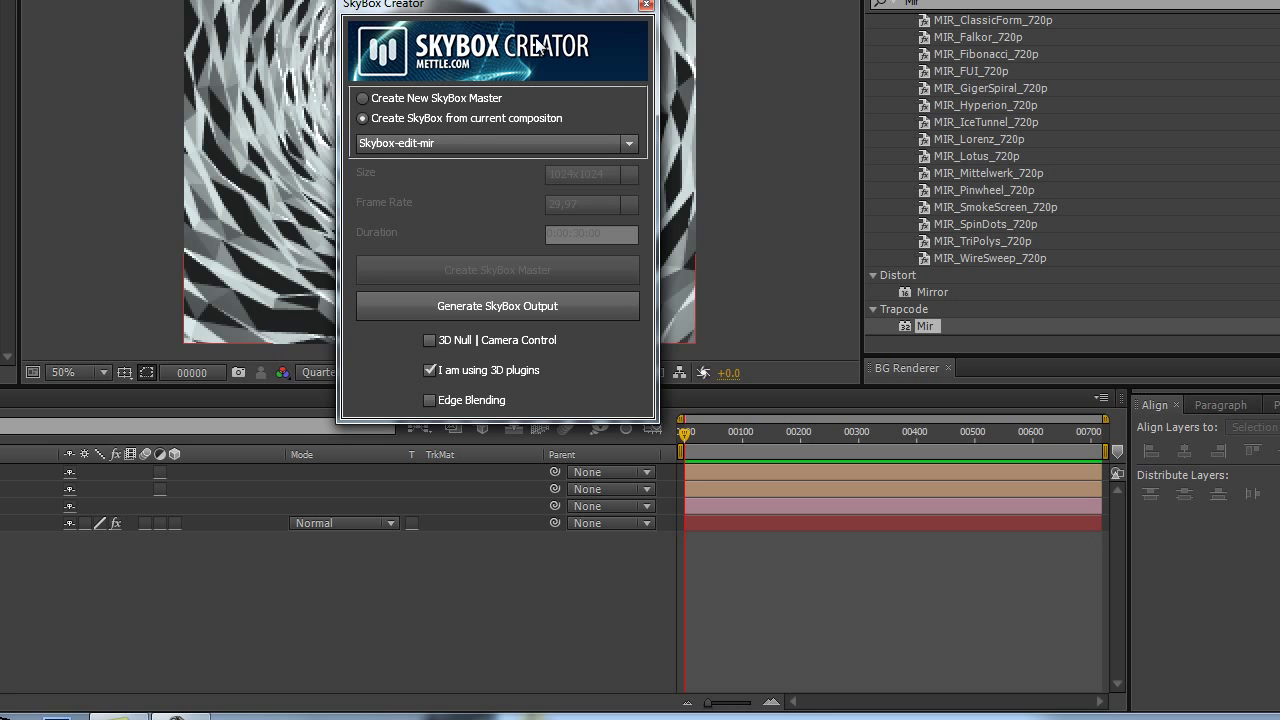
pyautogui.click(422, 145)
pyautogui.click(425, 163)
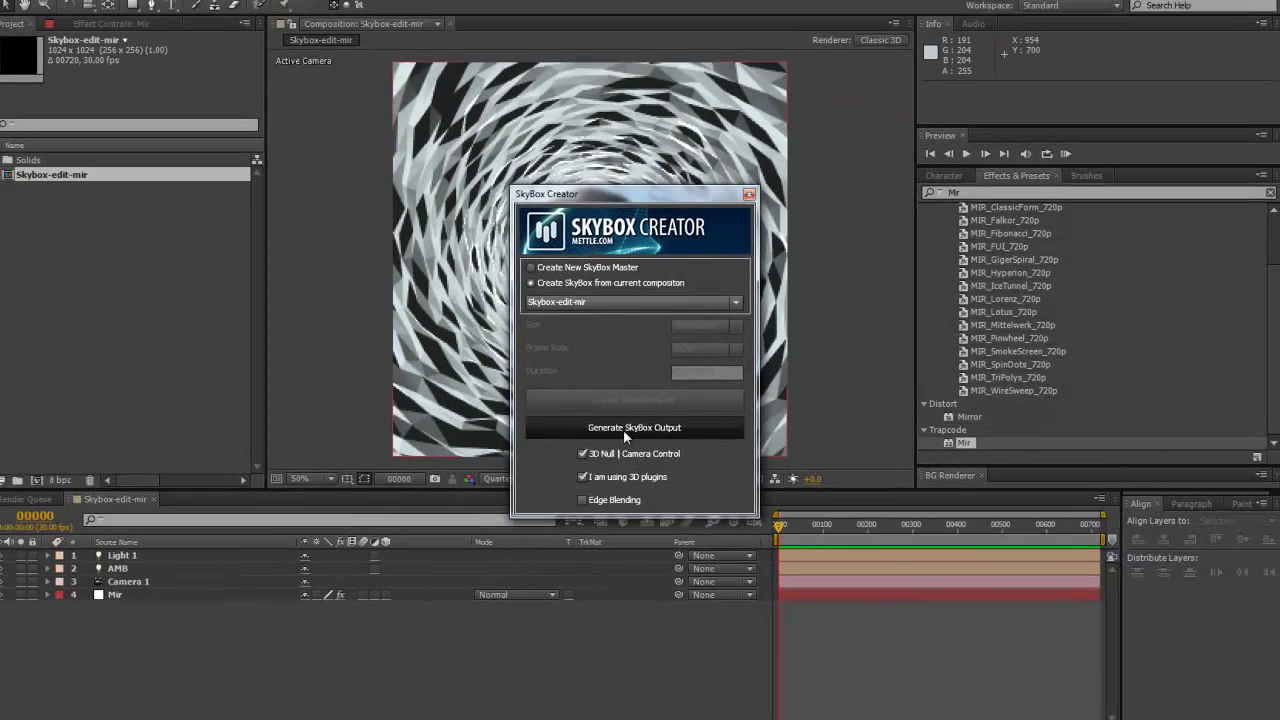
pyautogui.click(497, 306)
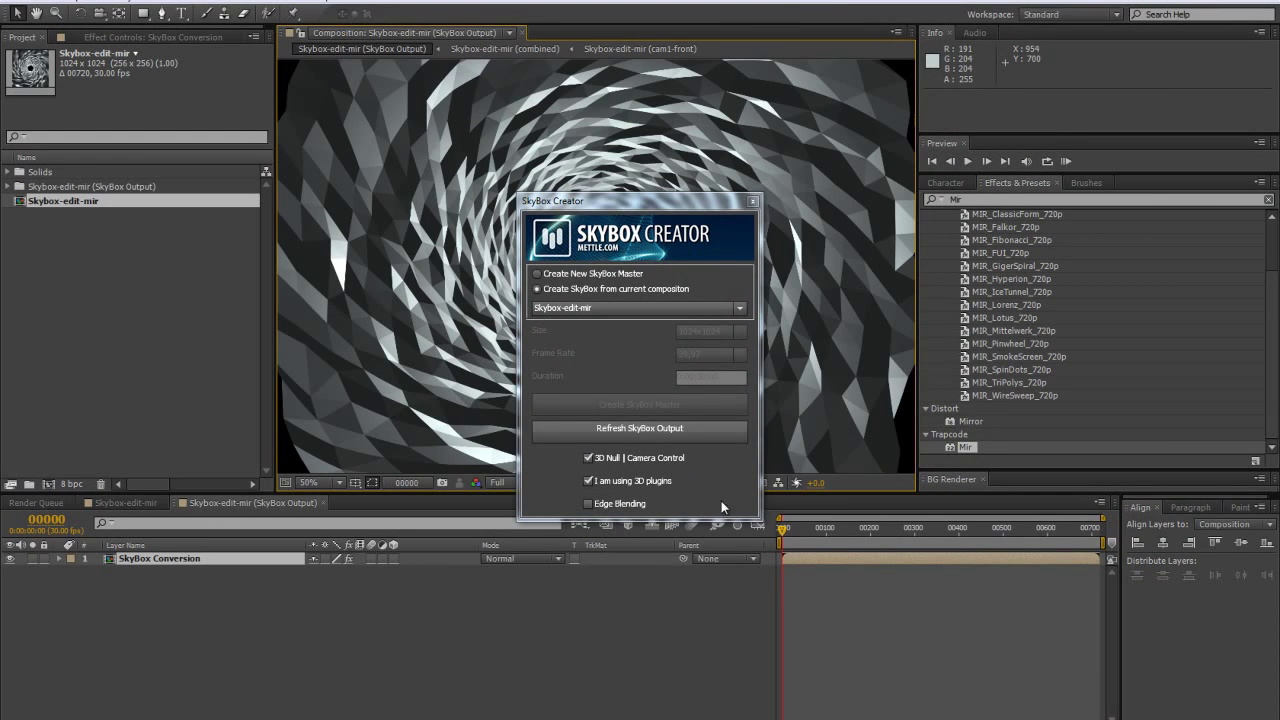
# Close SkyBox Creator and set the SkyBox Converter output format to FullDome
pyautogui.click(753, 201)
pyautogui.press(',')
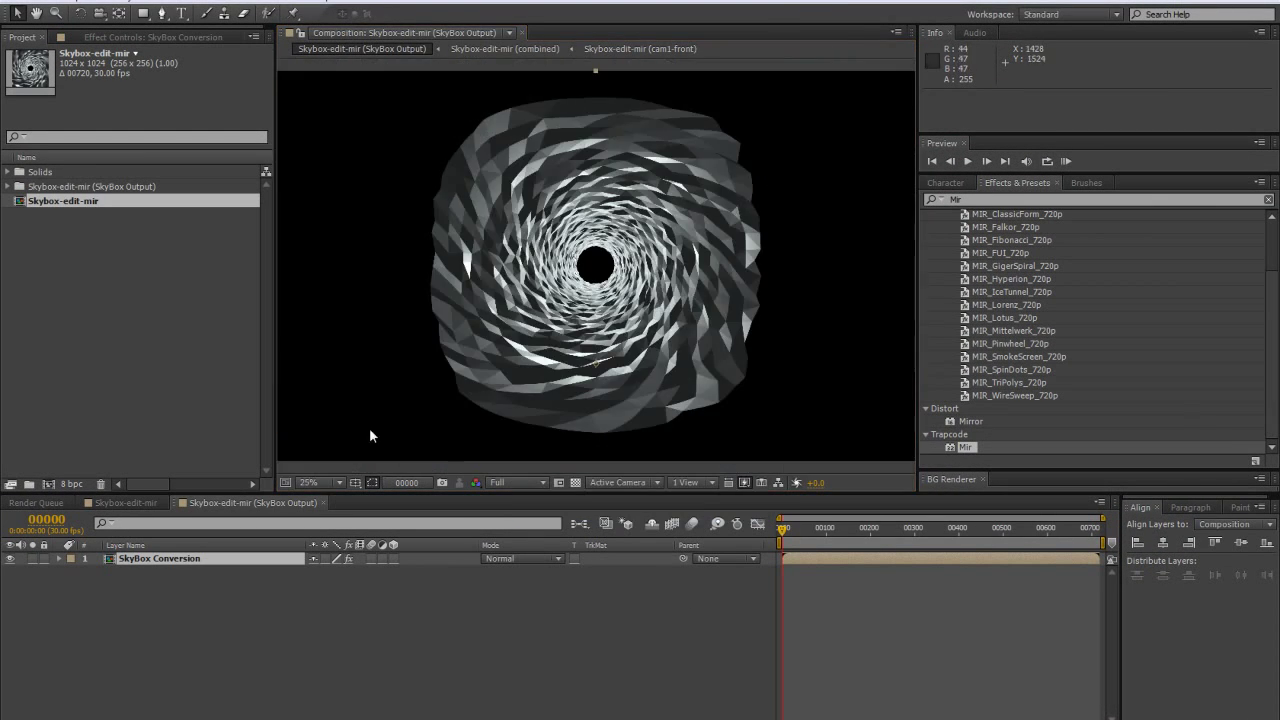
pyautogui.click(142, 34)
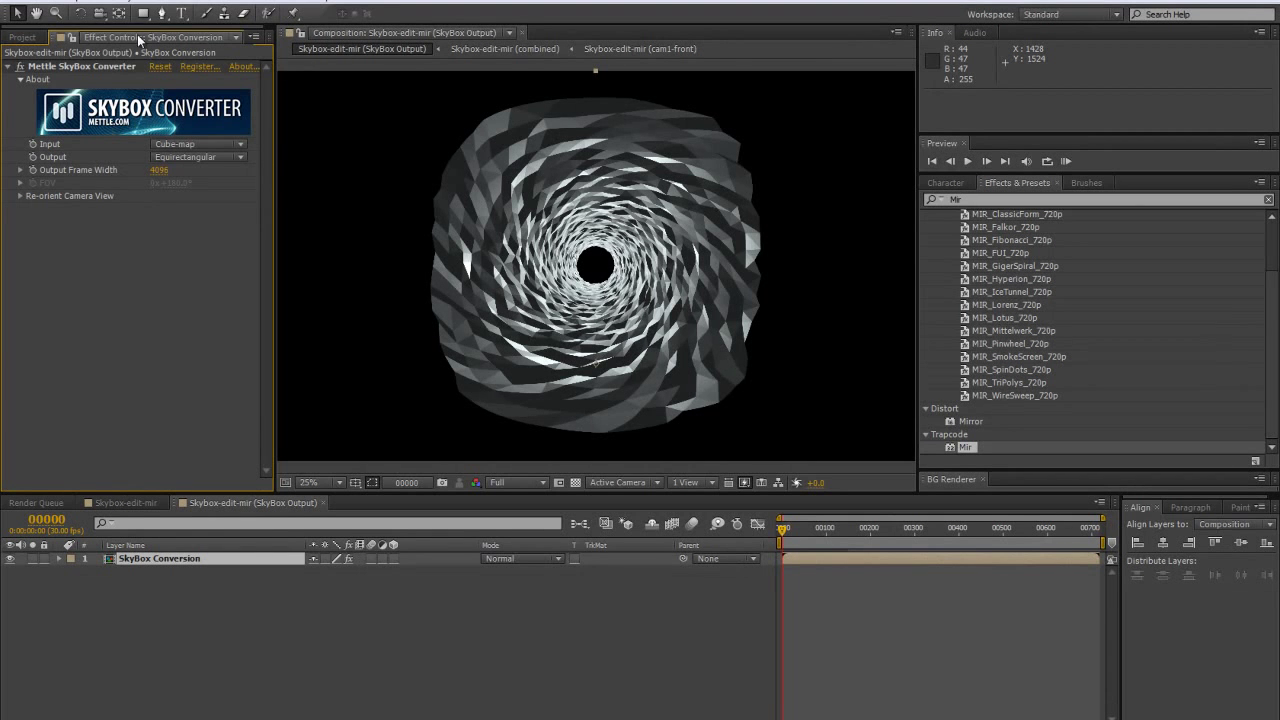
pyautogui.click(214, 158)
pyautogui.click(195, 223)
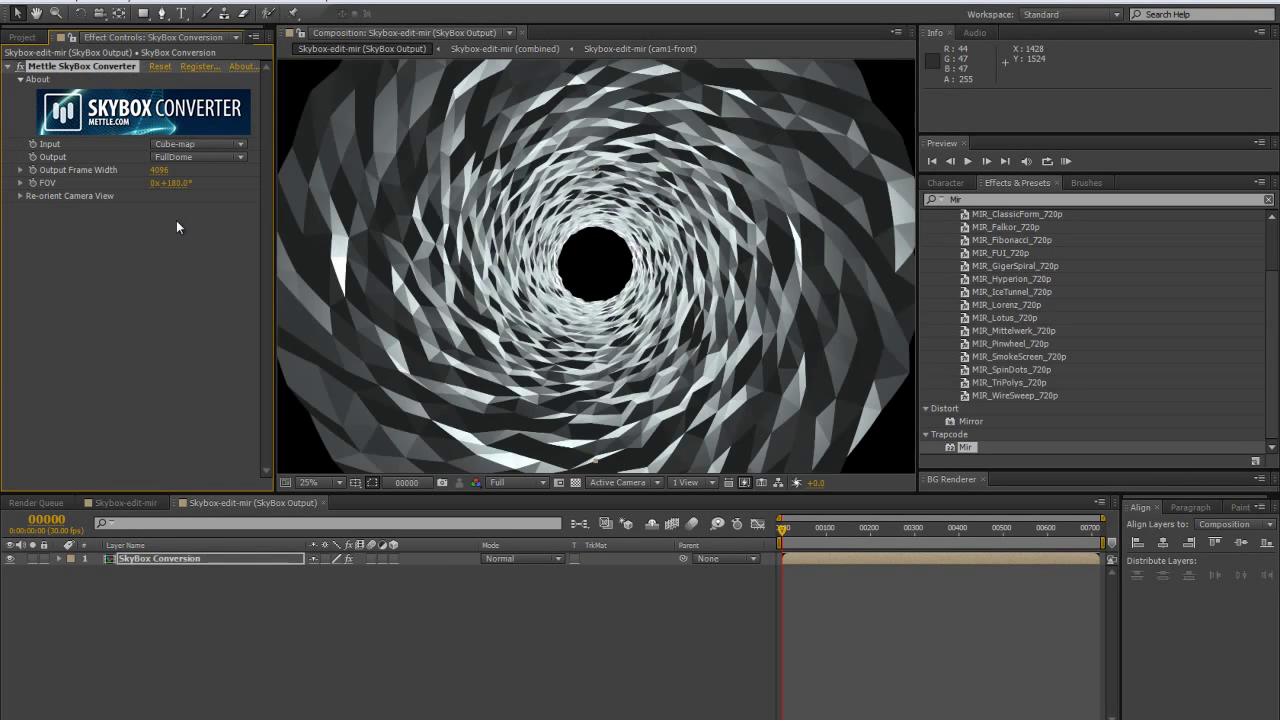
pyautogui.press(',')
pyautogui.press(',')
# Zoom the output preview to 12.5% and return to the project's compositions list
pyautogui.press('.')
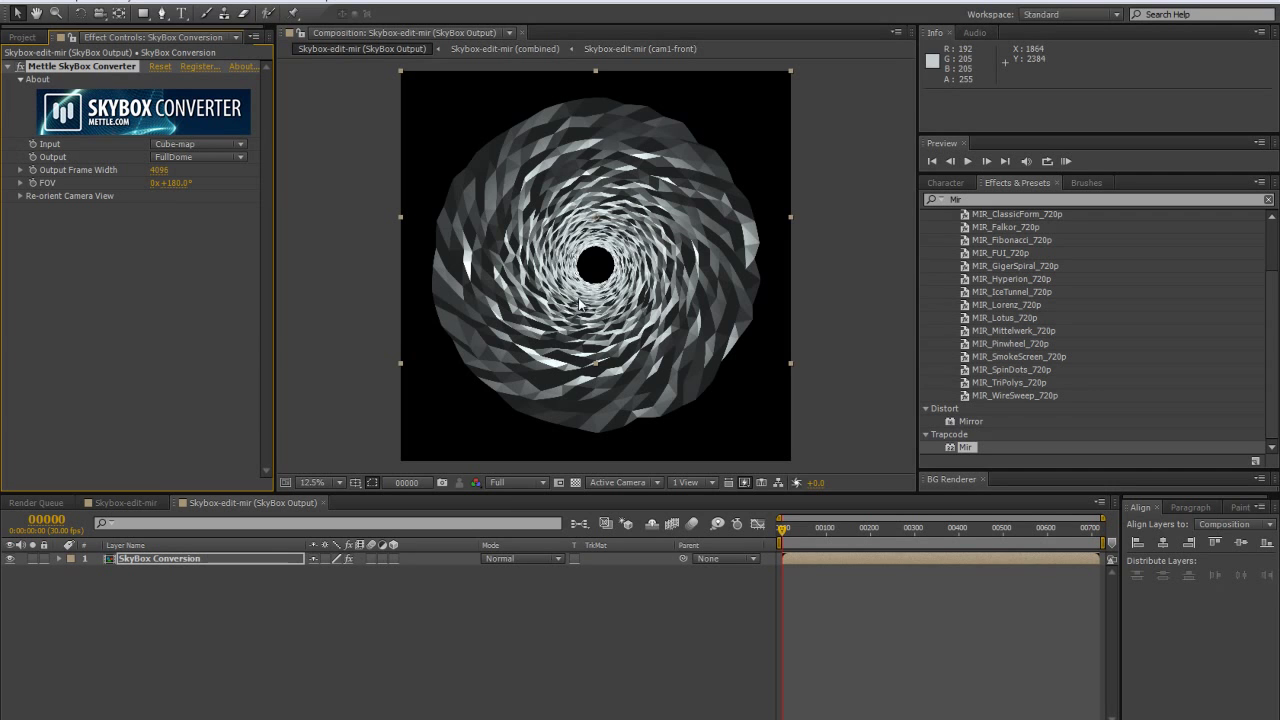
pyautogui.press('.')
pyautogui.press(',')
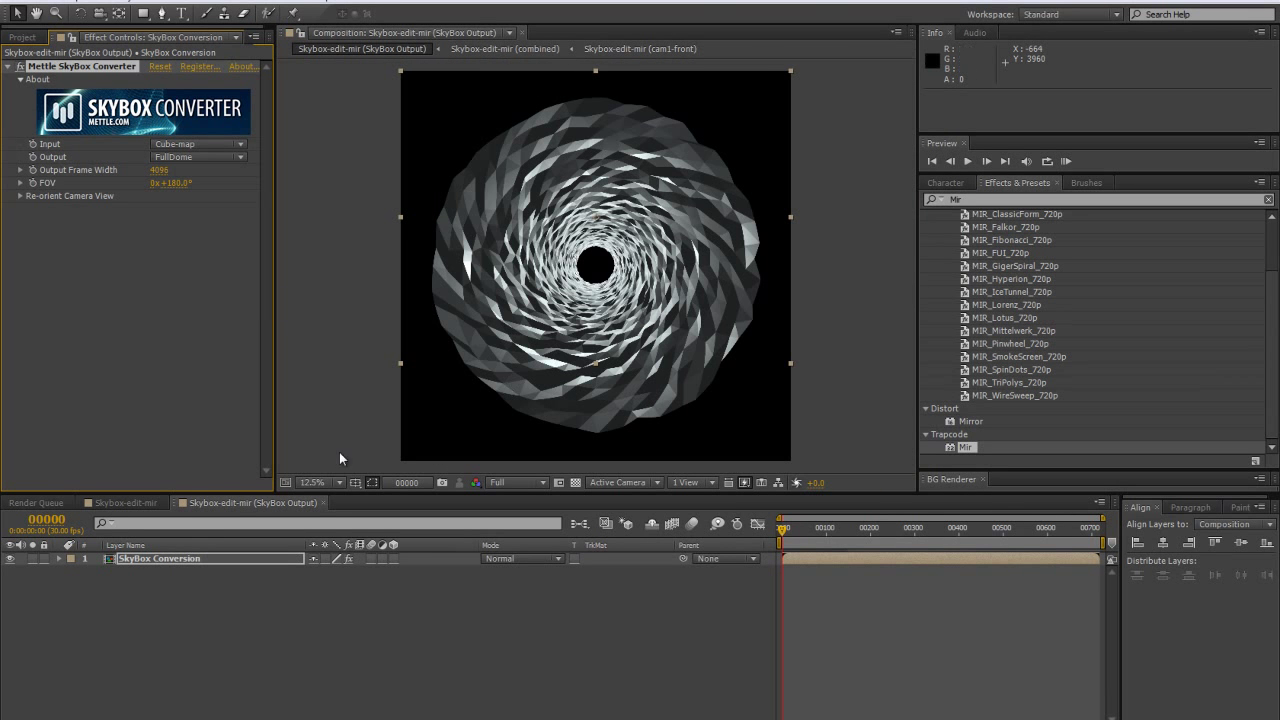
pyautogui.click(30, 37)
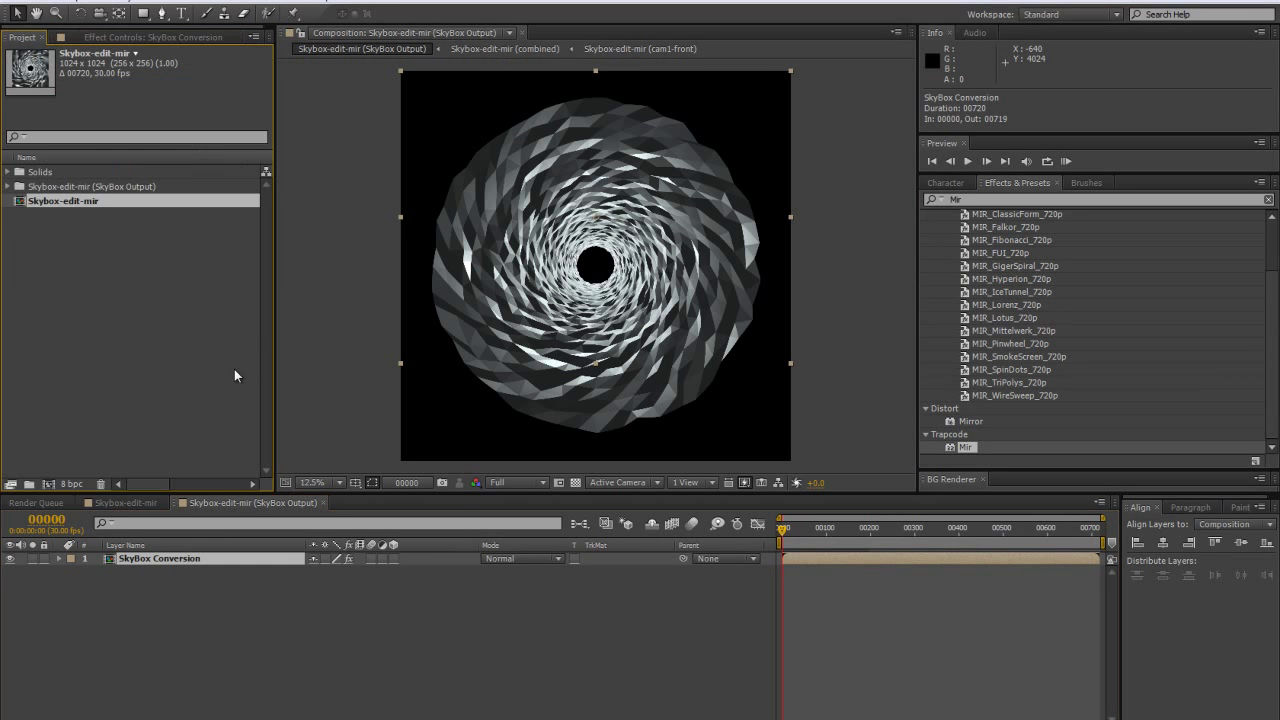
# Open Skybox-edit-mir and expand the SkyBox Output and zSupportPrecomps folders to list the camera precomps
pyautogui.doubleClick(94, 202)
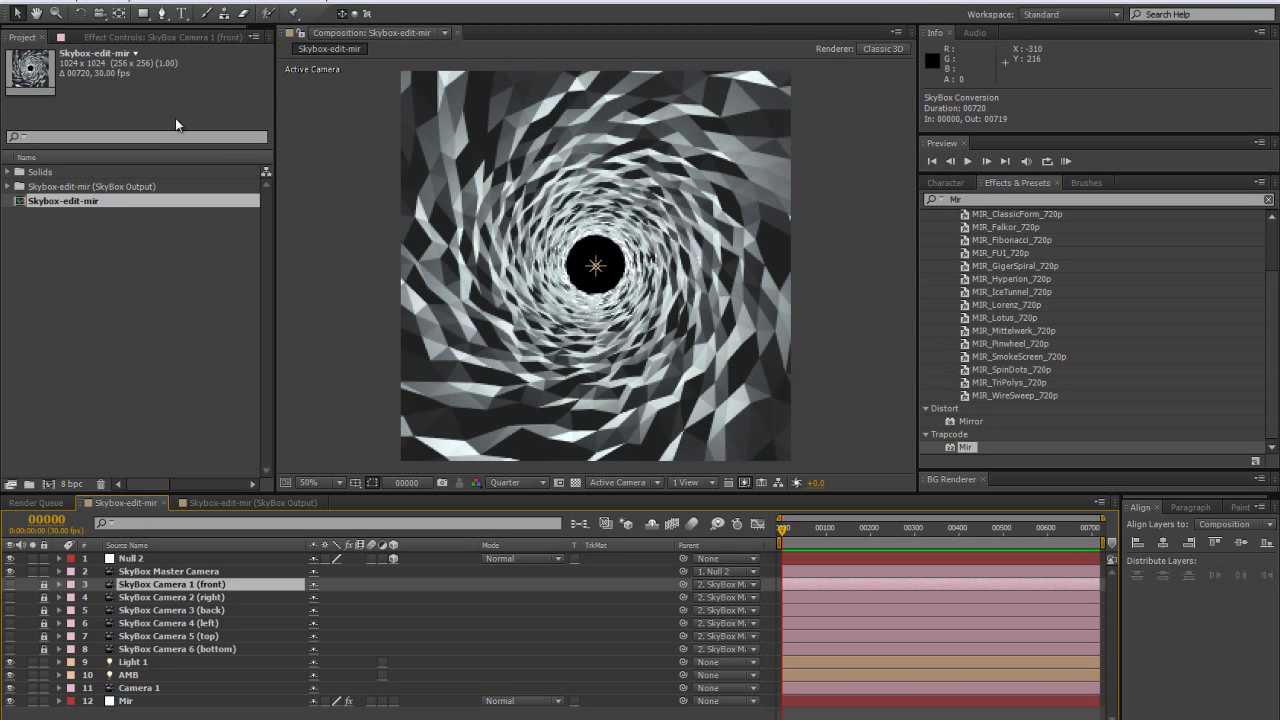
pyautogui.click(130, 702)
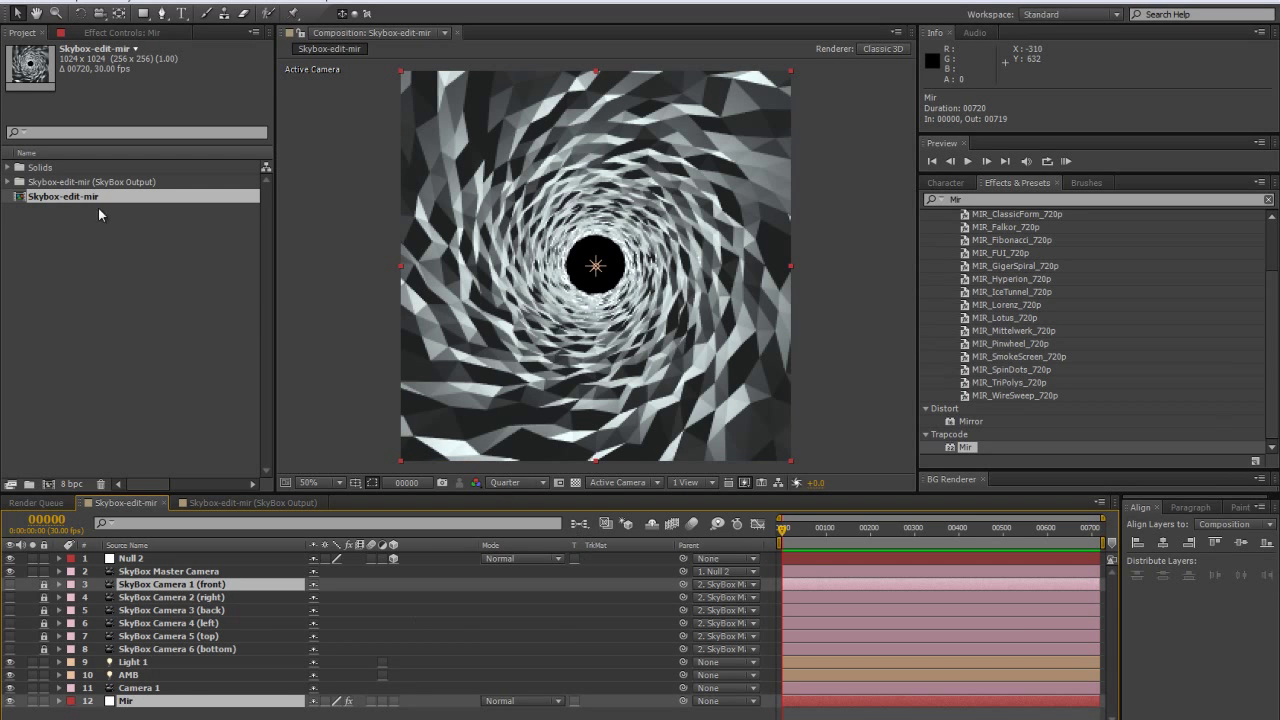
pyautogui.click(6, 182)
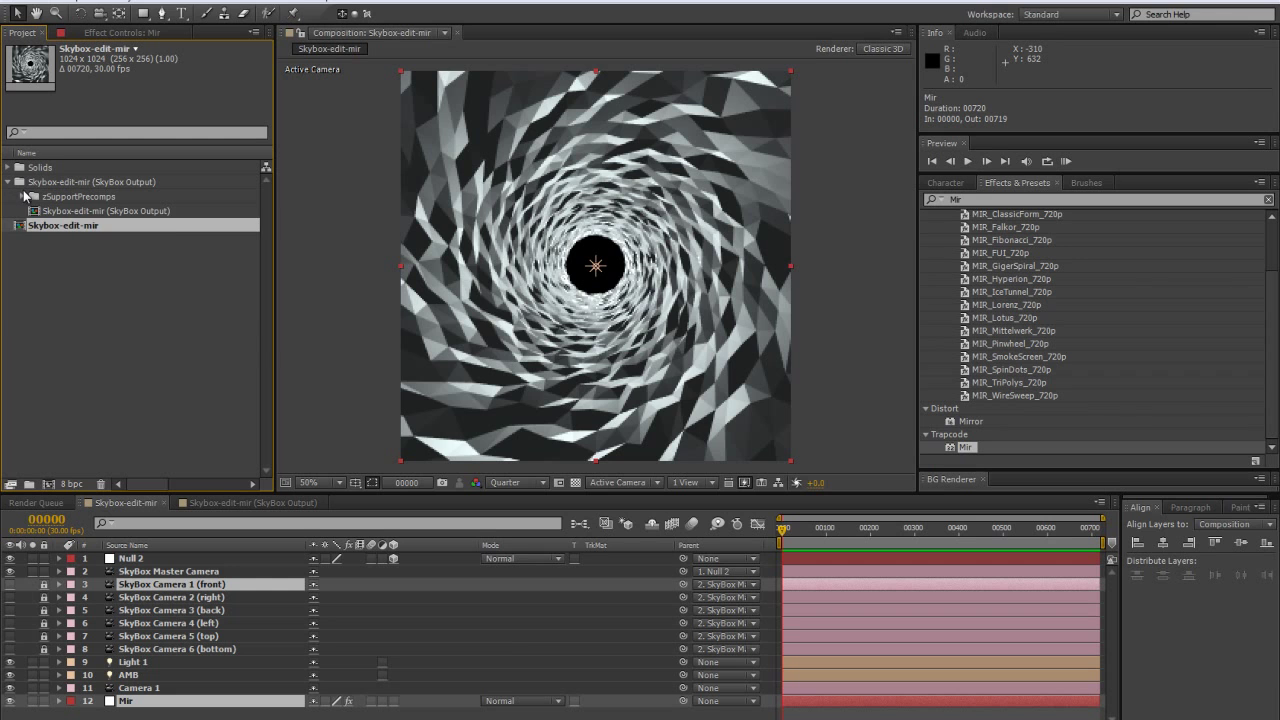
pyautogui.click(23, 196)
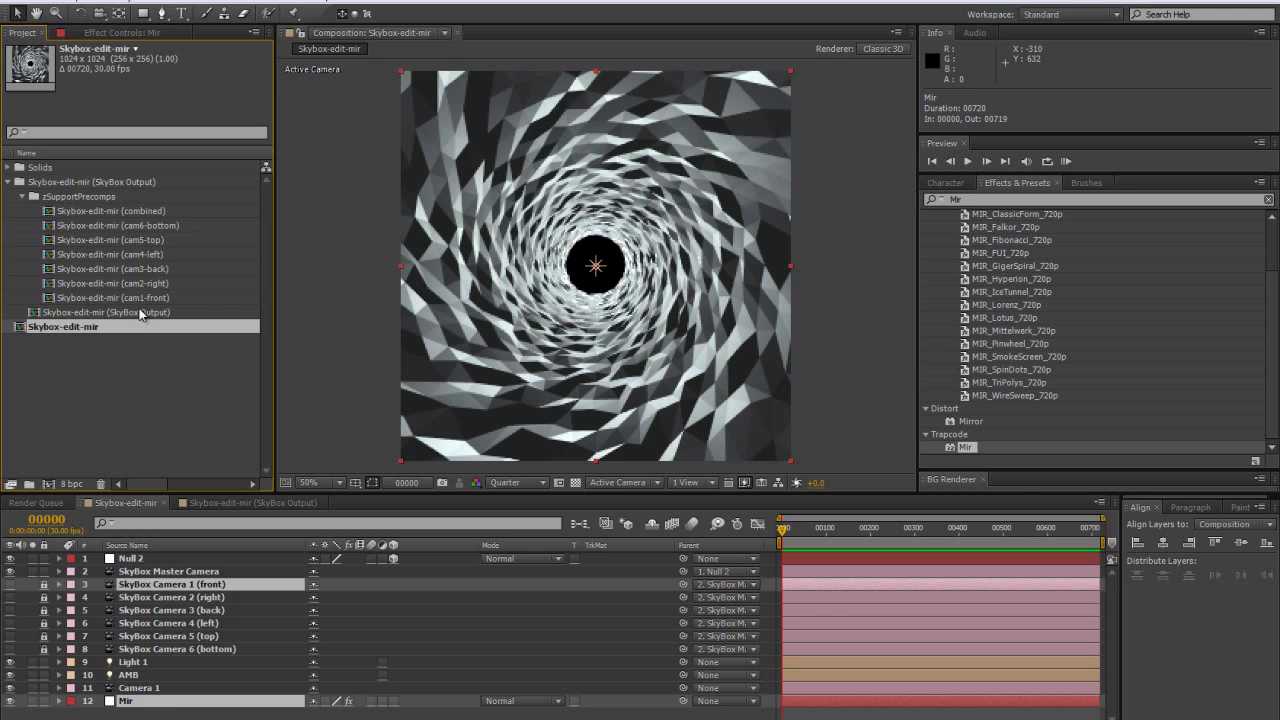
# Lock SkyBox Camera 1 (front), show layer names in the timeline, and select [Mir]
pyautogui.click(134, 706)
pyautogui.click(123, 713)
pyautogui.click(130, 701)
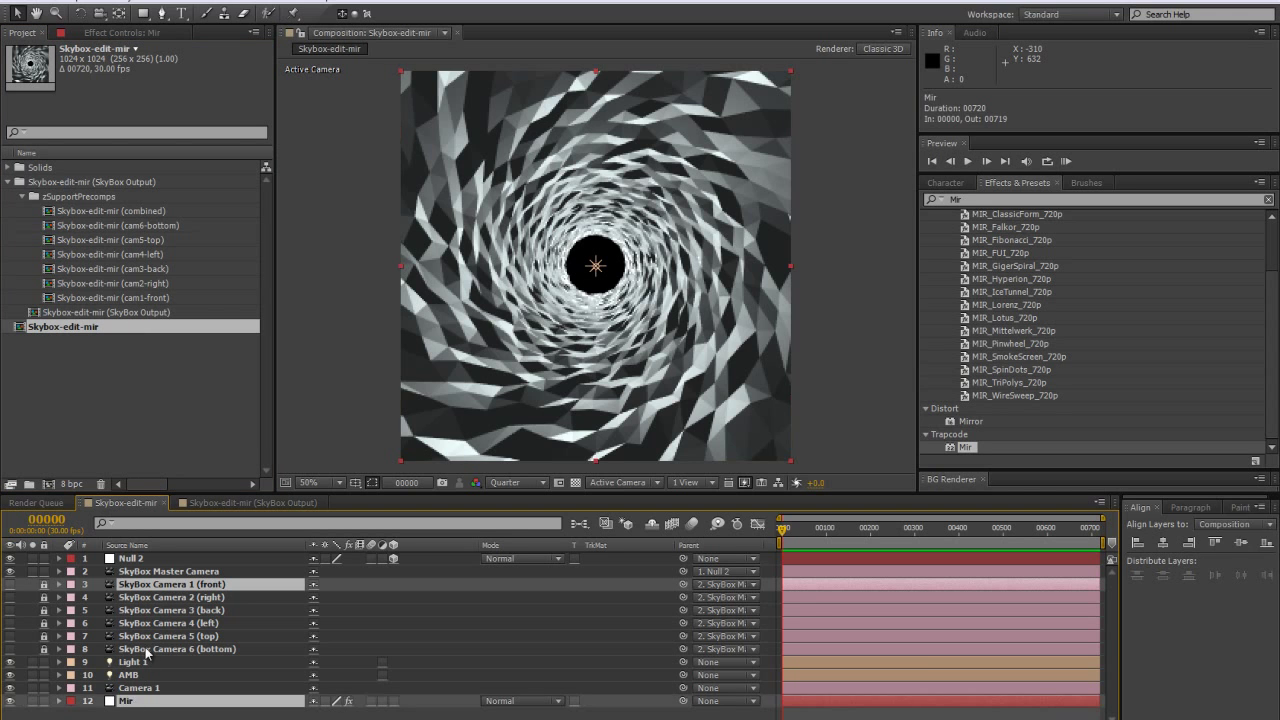
pyautogui.click(44, 584)
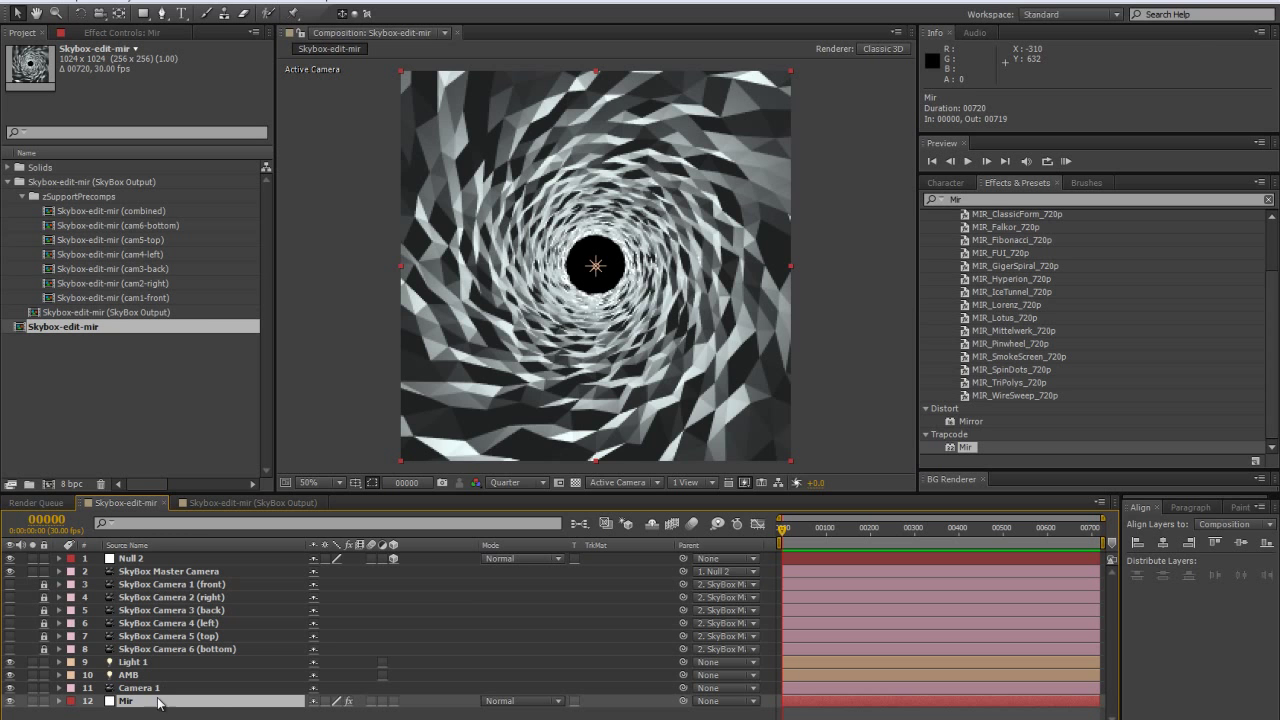
pyautogui.click(153, 546)
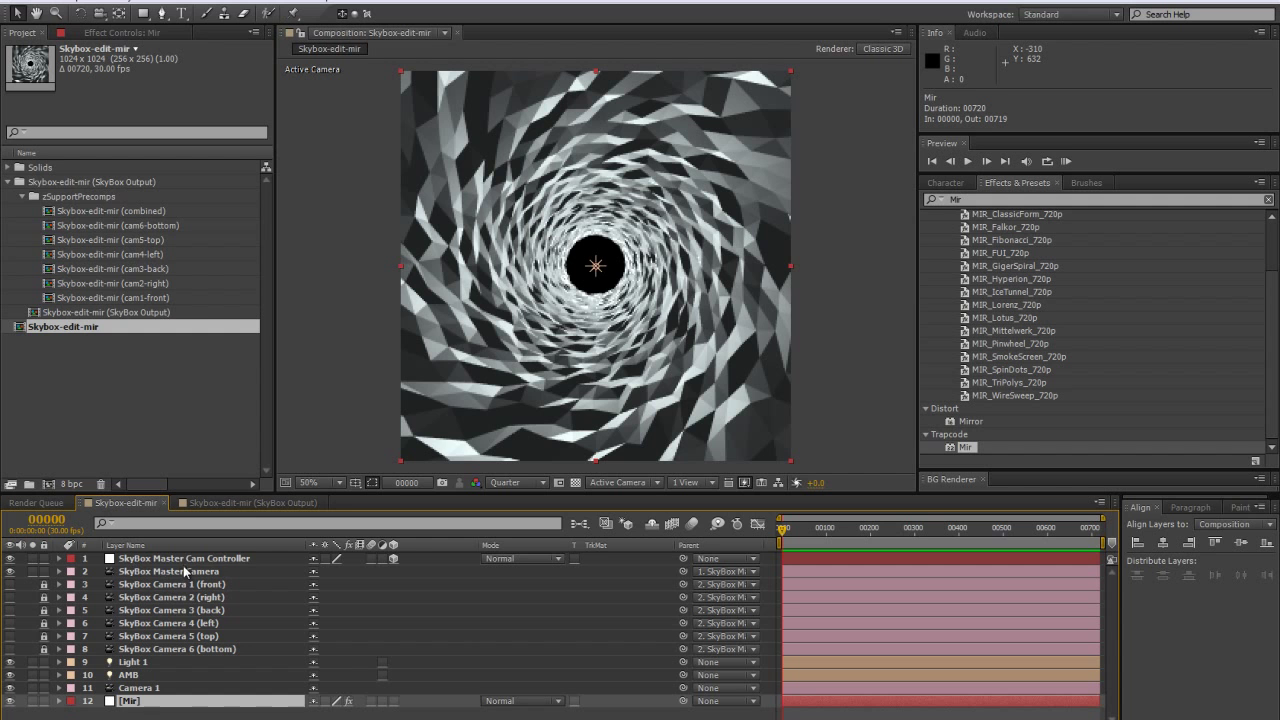
pyautogui.click(185, 561)
pyautogui.click(138, 701)
# Run duplicateWithConnections.jsx on Mir: Yes to absolute path, Yes to property indexes, No to layer indexes
pyautogui.click(12, 3)
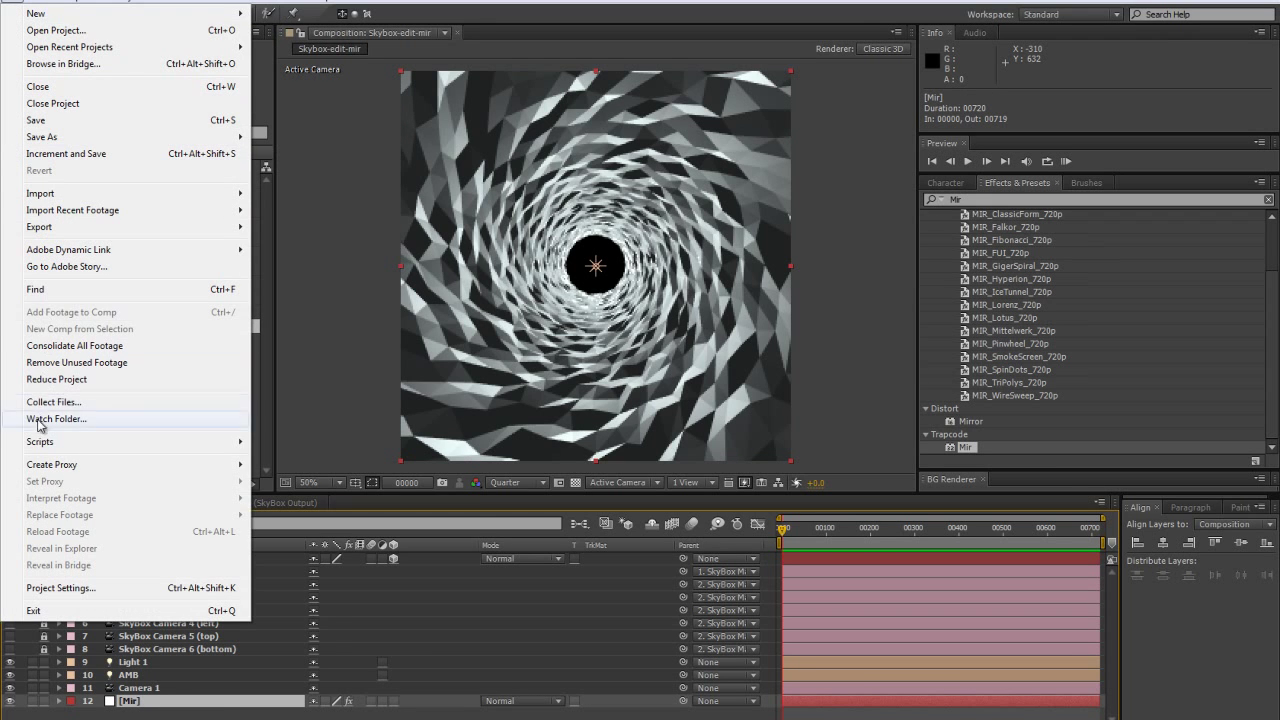
pyautogui.moveTo(33, 447)
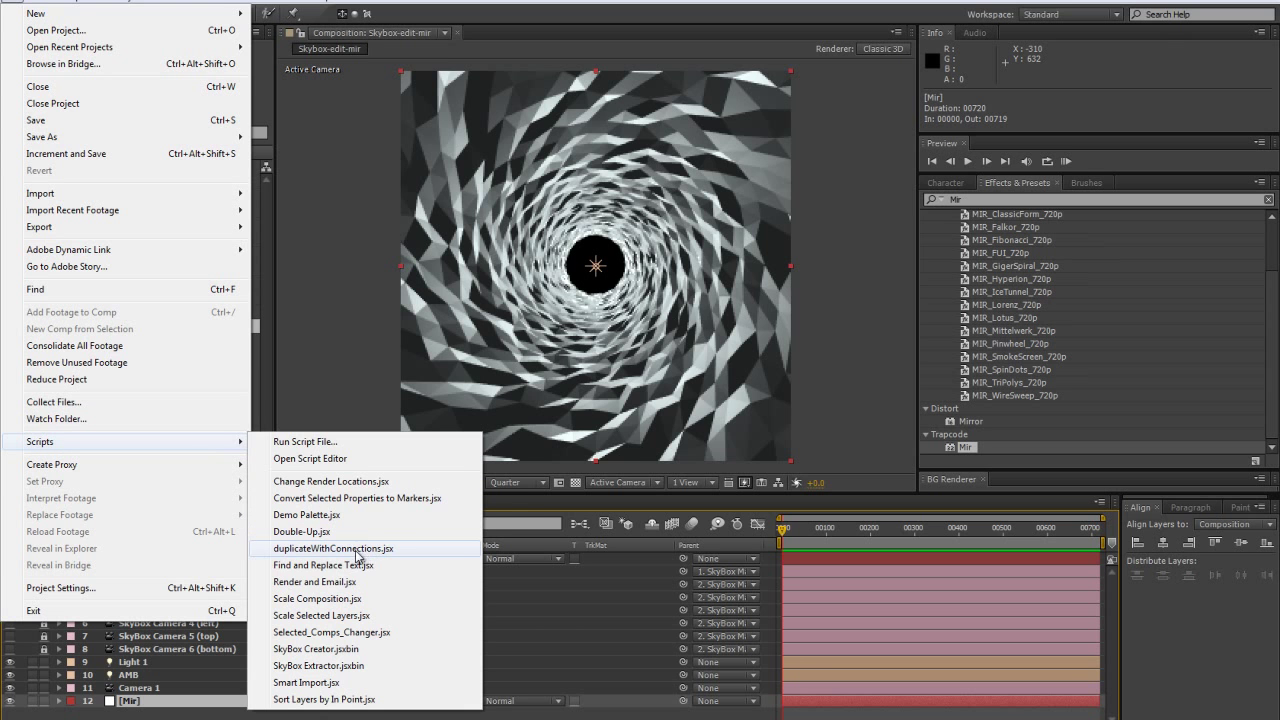
pyautogui.click(283, 550)
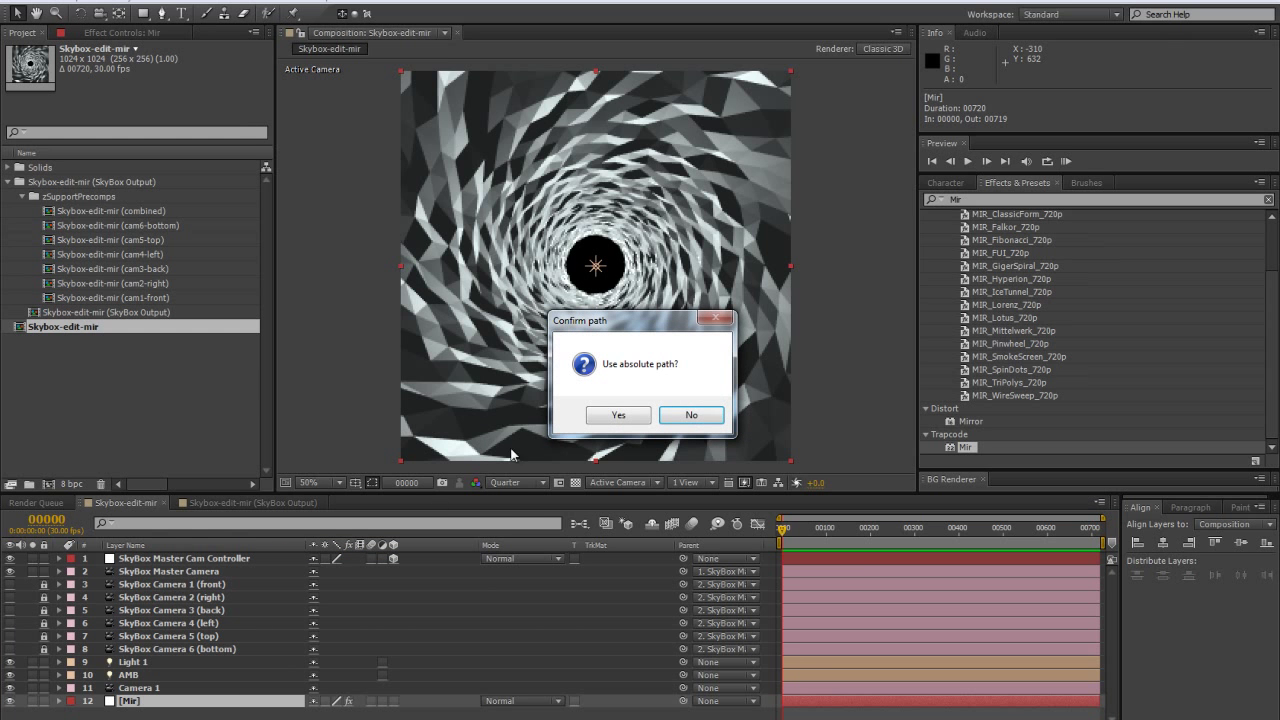
pyautogui.moveTo(653, 334); pyautogui.dragTo(586, 352)
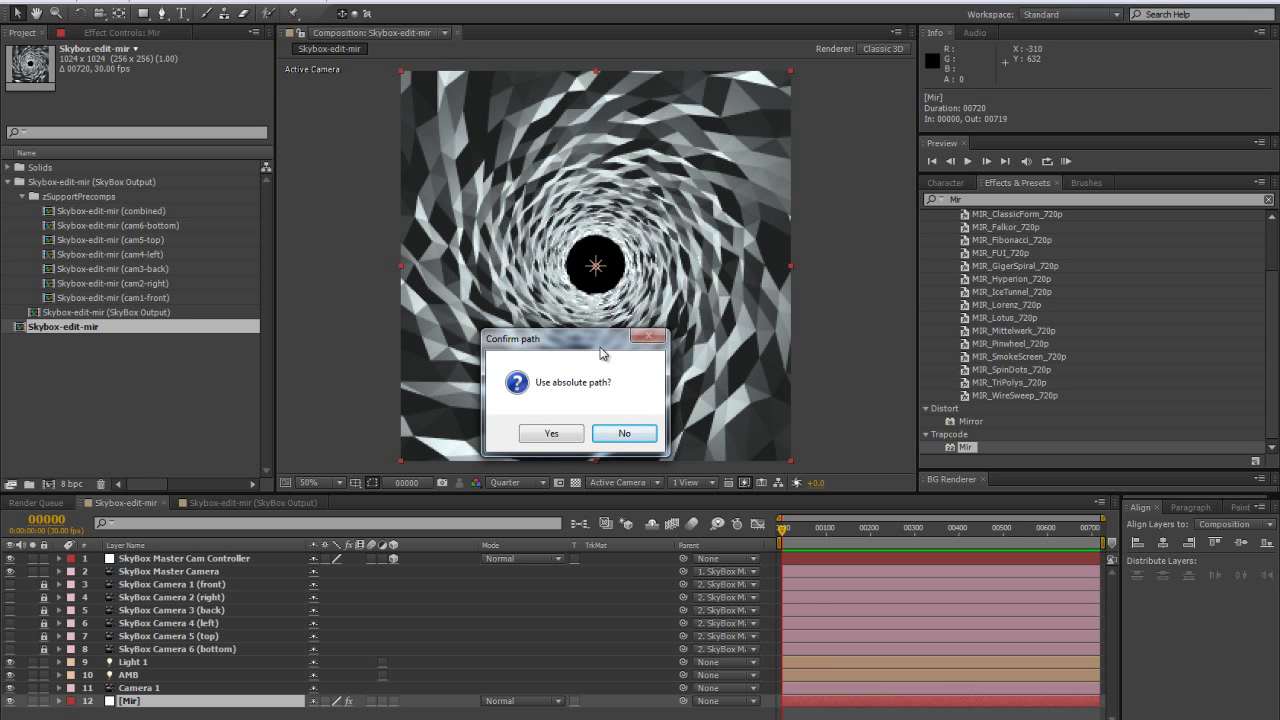
pyautogui.click(566, 436)
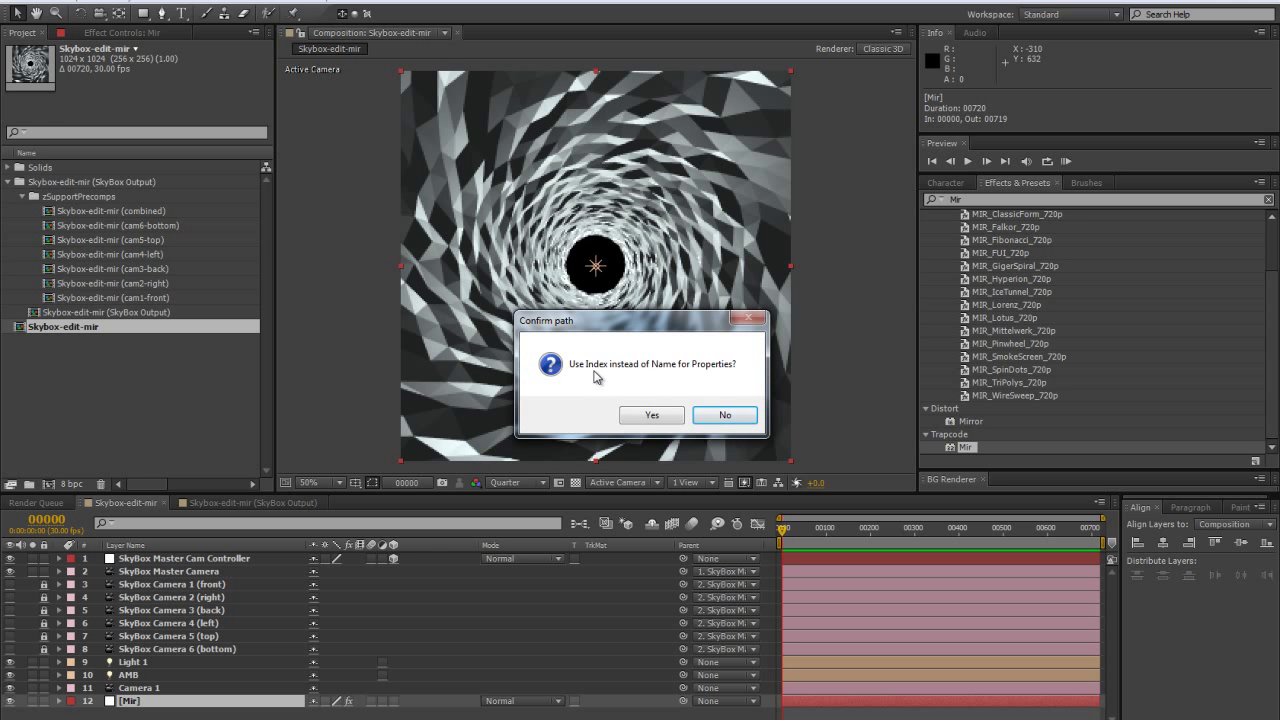
pyautogui.click(644, 414)
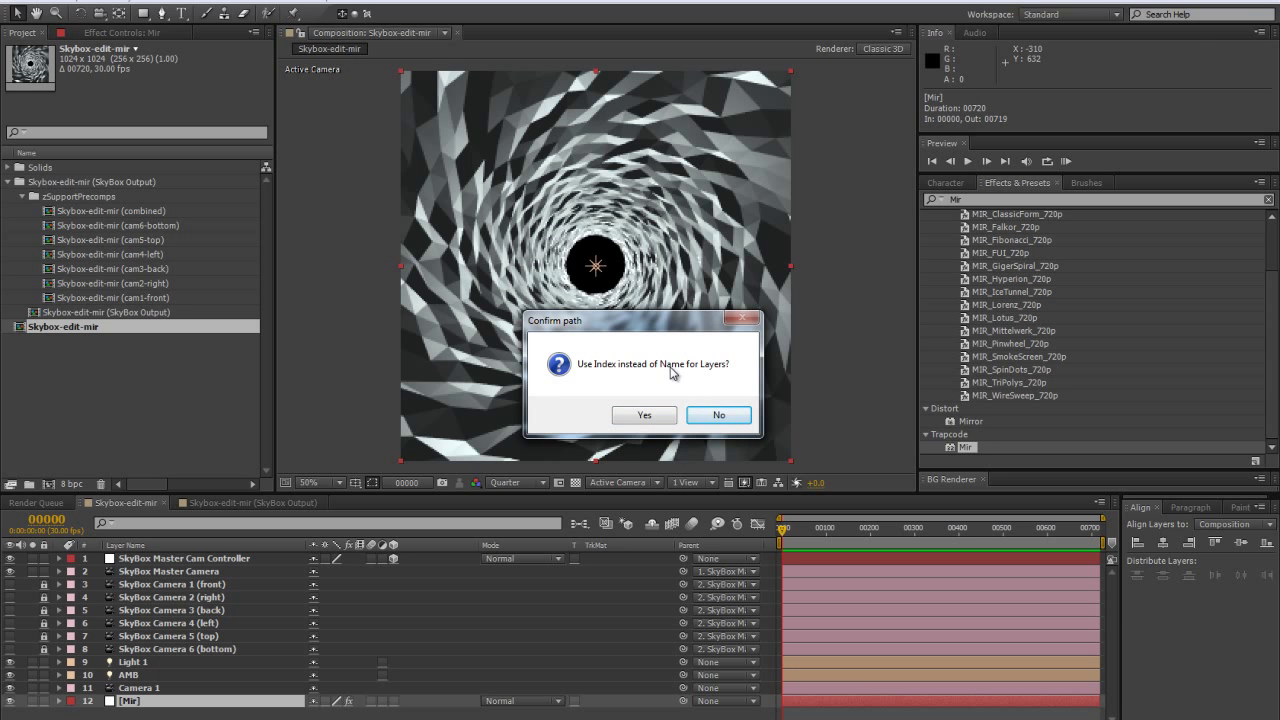
pyautogui.click(719, 414)
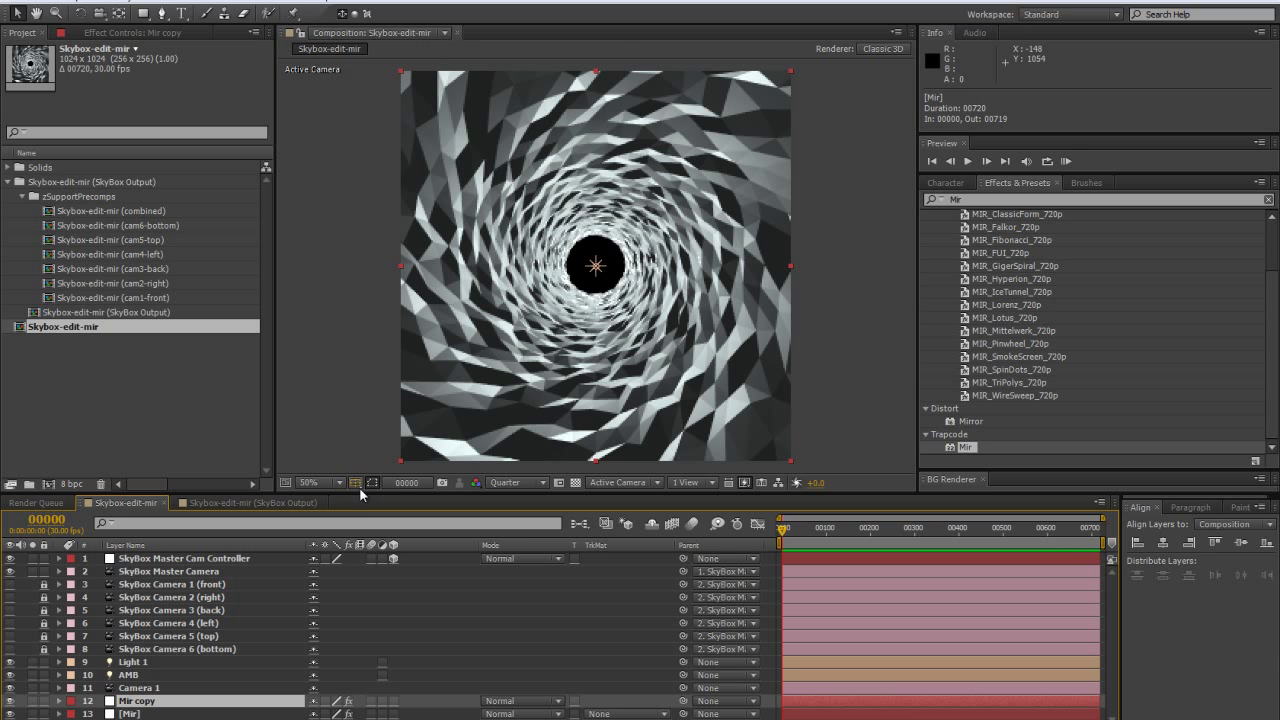
# Copy Mir copy and paste it over the old Mir in the cam1-front, cam2-right and cam3-back precomps
pyautogui.moveTo(359, 488)
pyautogui.mouseDown()
pyautogui.moveTo(360, 472)
pyautogui.moveTo(360, 490)
pyautogui.mouseUp()
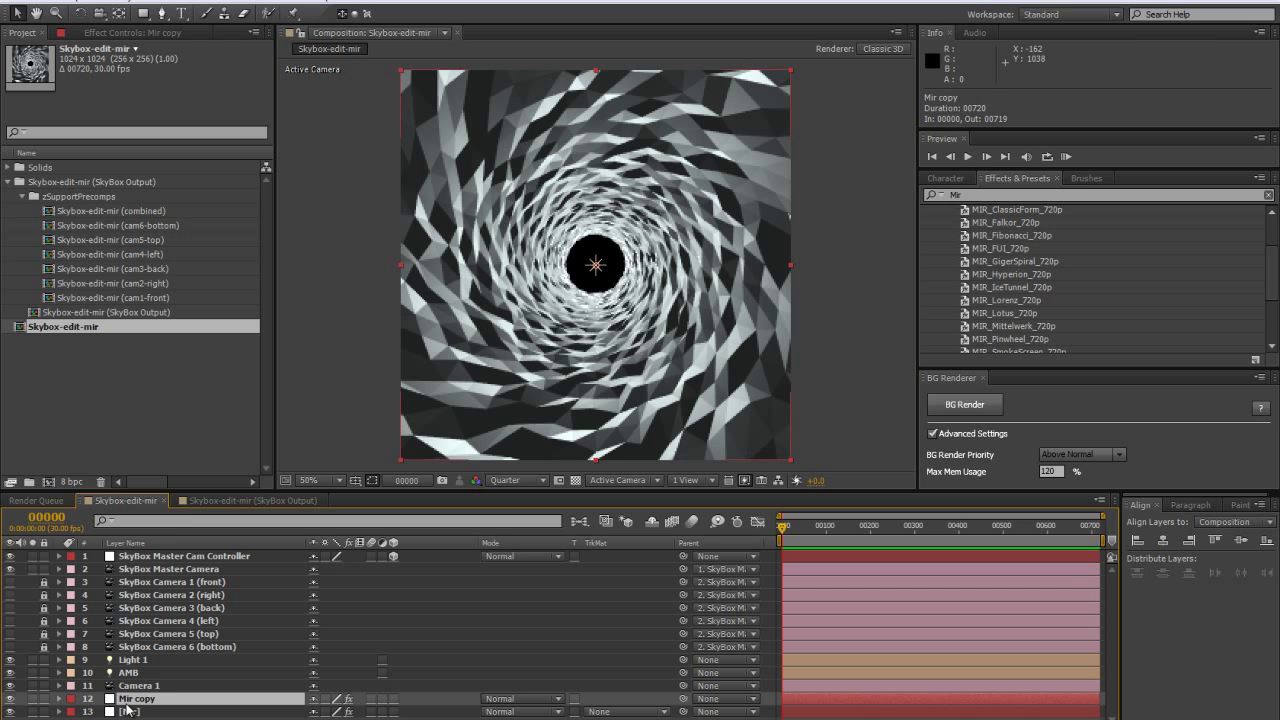
pyautogui.hotkey('ctrl', 'c')
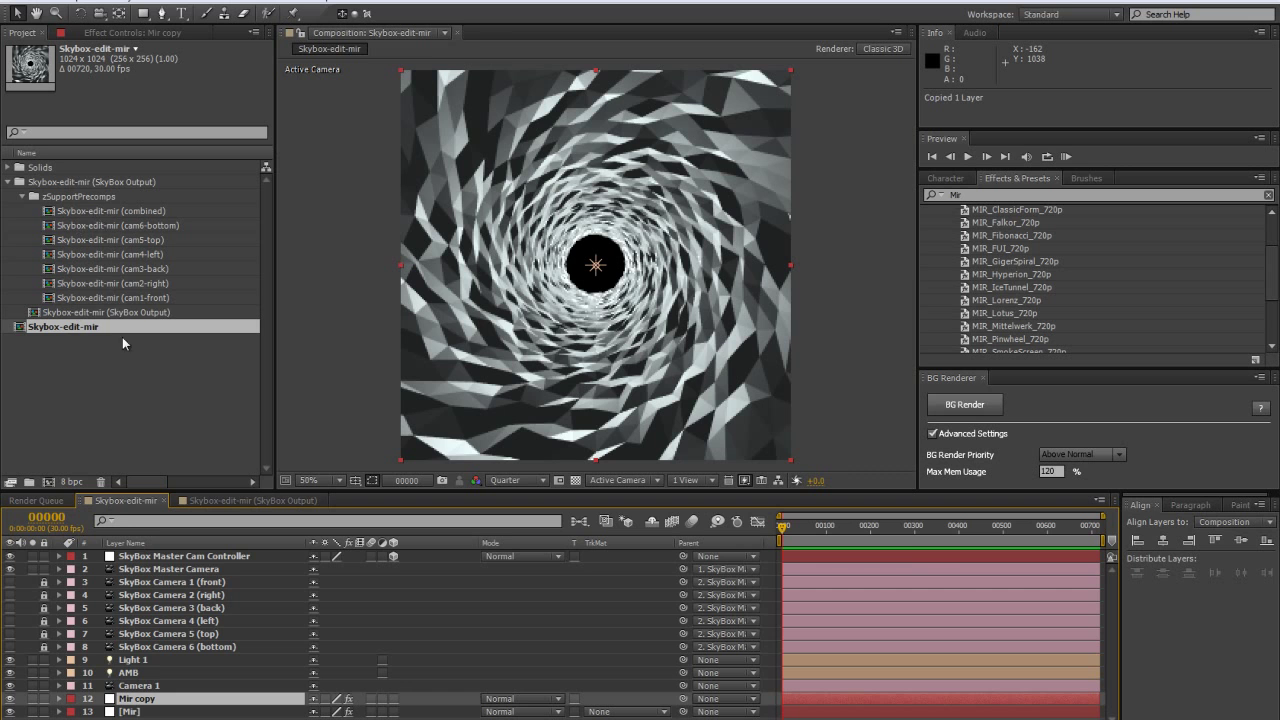
pyautogui.doubleClick(119, 298)
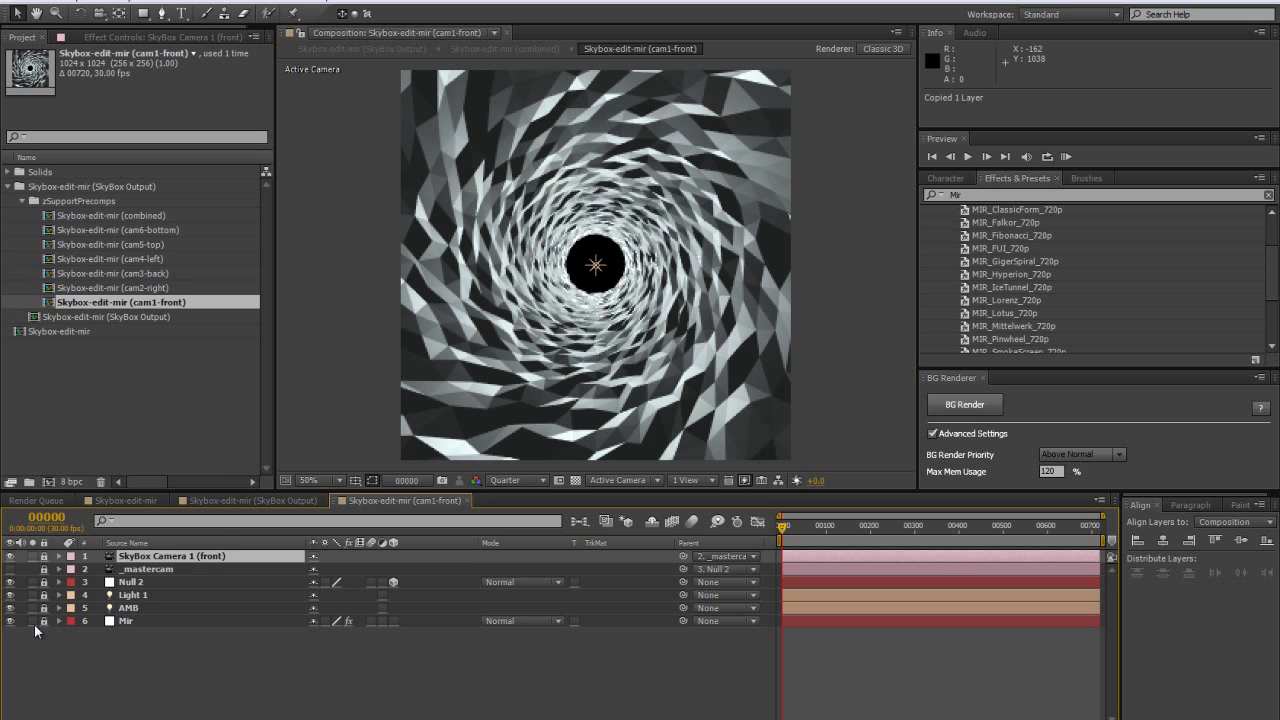
pyautogui.click(128, 621)
pyautogui.hotkey('ctrl', 'x')
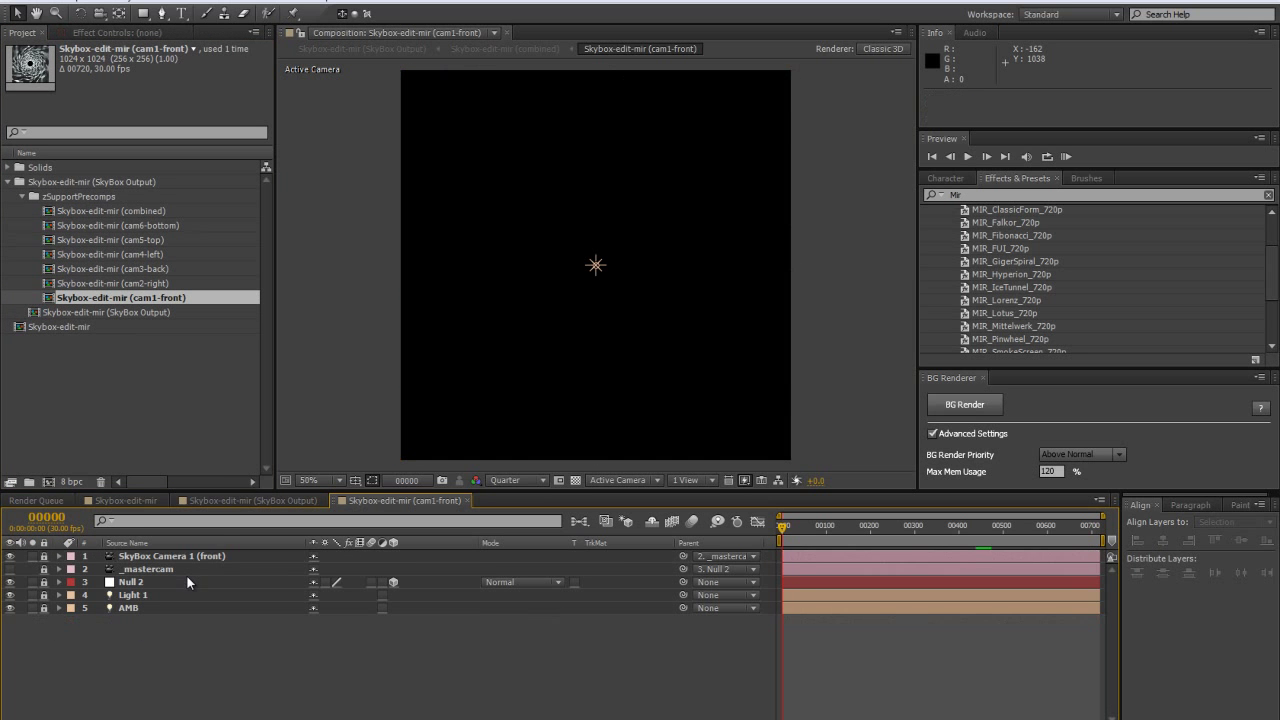
pyautogui.hotkey('ctrl', 'v')
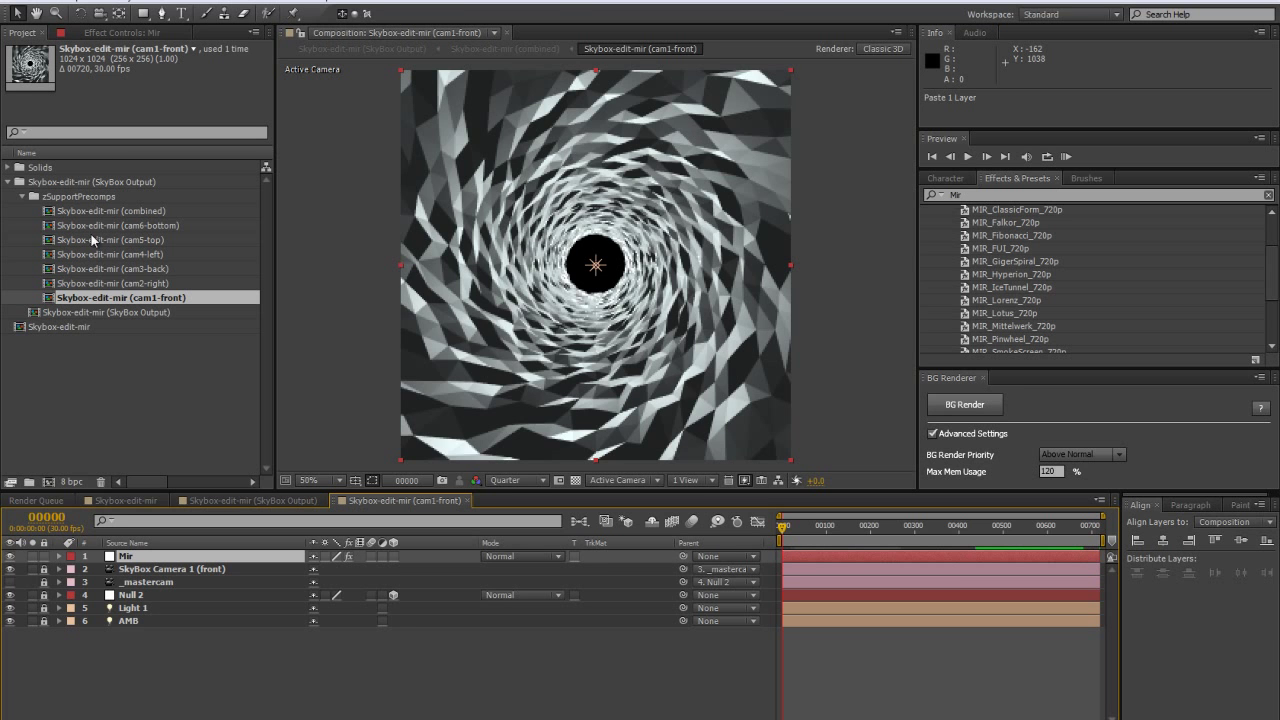
pyautogui.doubleClick(96, 283)
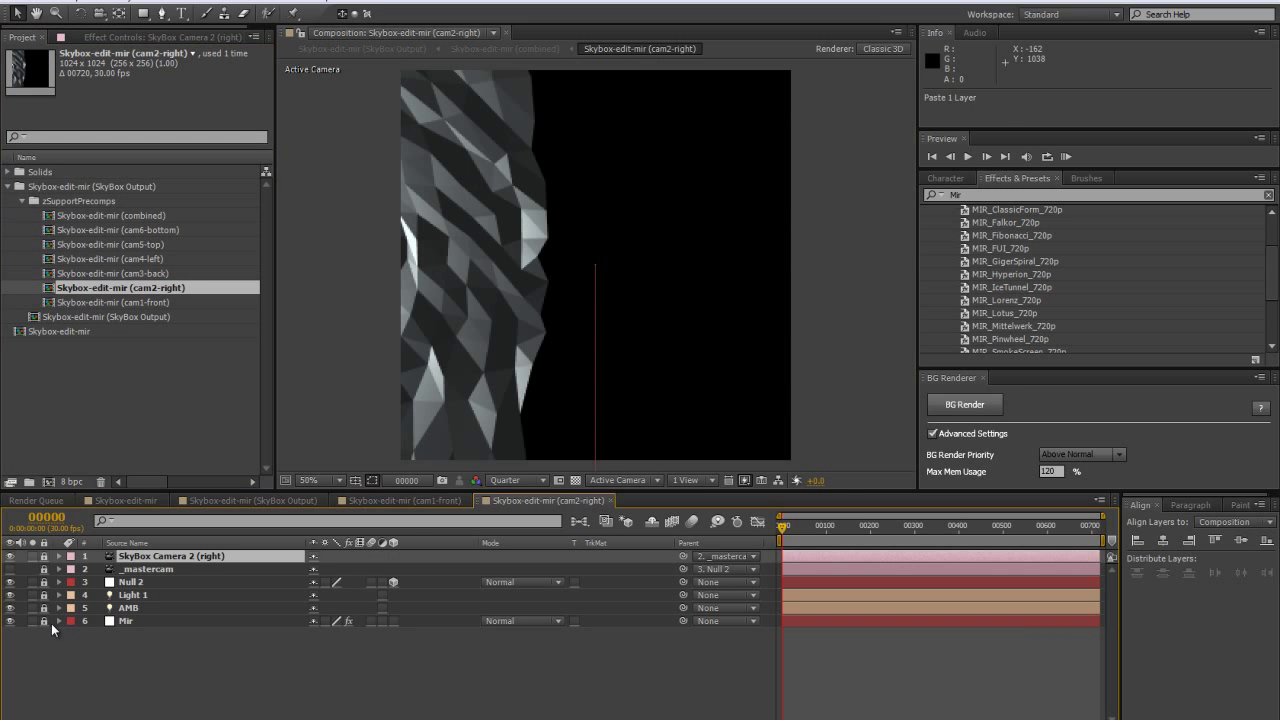
pyautogui.click(125, 621)
pyautogui.hotkey('ctrl', 'x')
pyautogui.hotkey('ctrl', 'v')
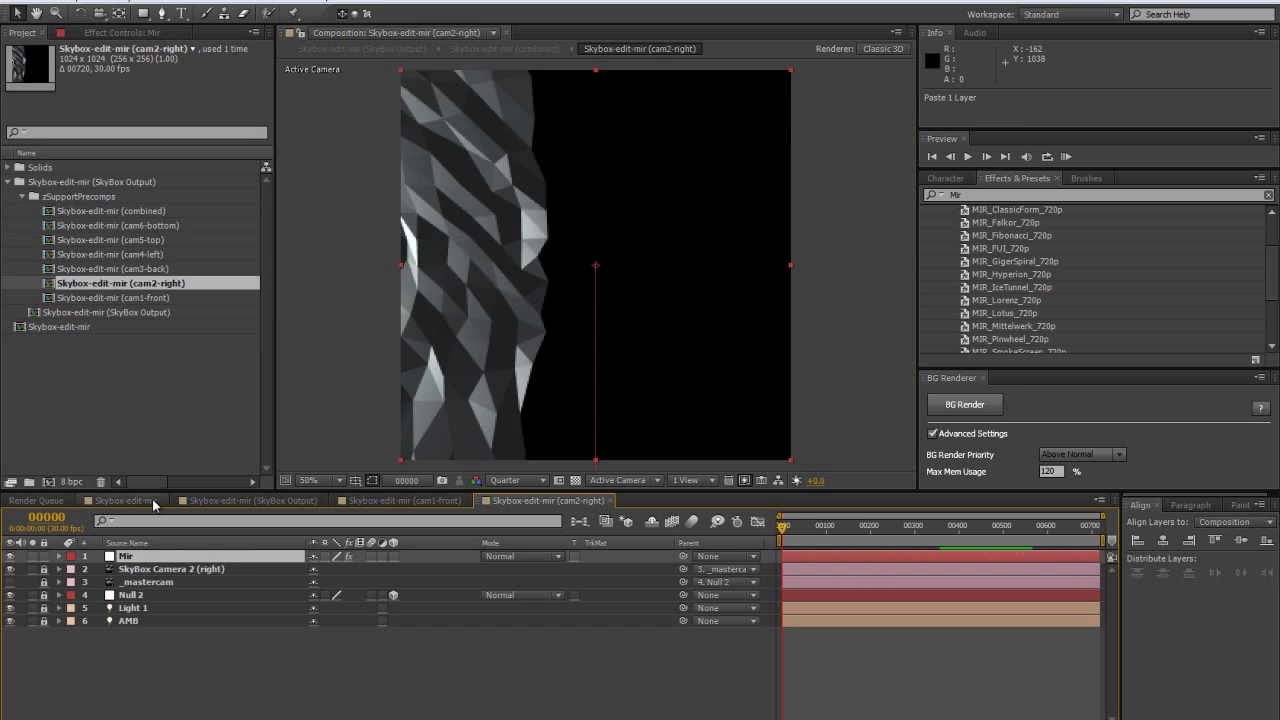
pyautogui.doubleClick(113, 269)
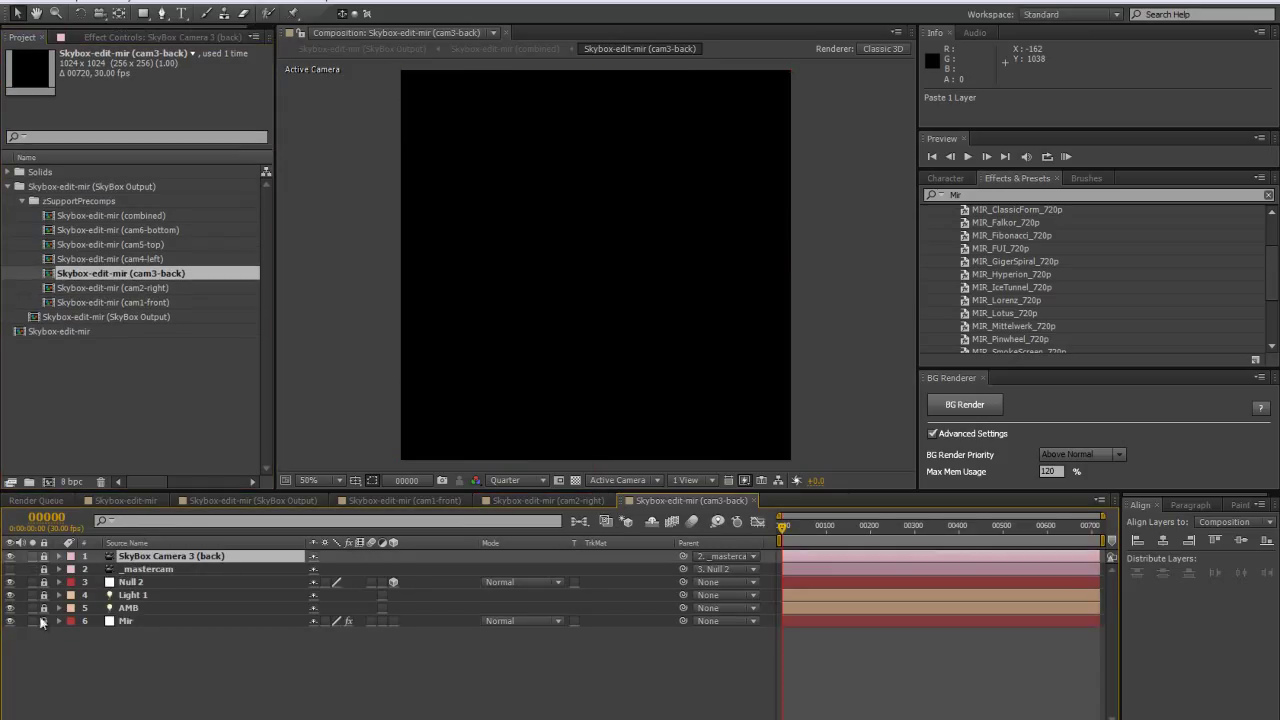
pyautogui.click(81, 621)
pyautogui.hotkey('ctrl', 'x')
pyautogui.hotkey('ctrl', 'v')
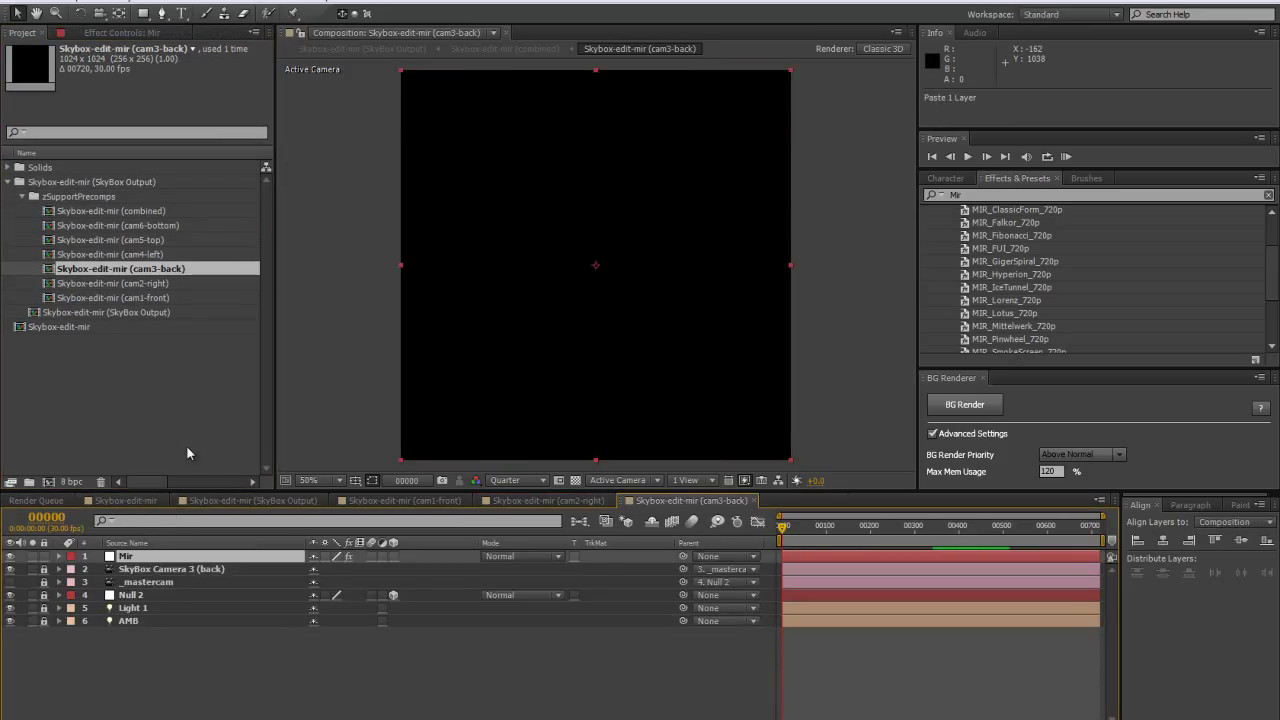
# Replace the old Mir with the pasted layer on top in the cam4-left, cam5-top and cam6-bottom precomps
pyautogui.click(125, 660)
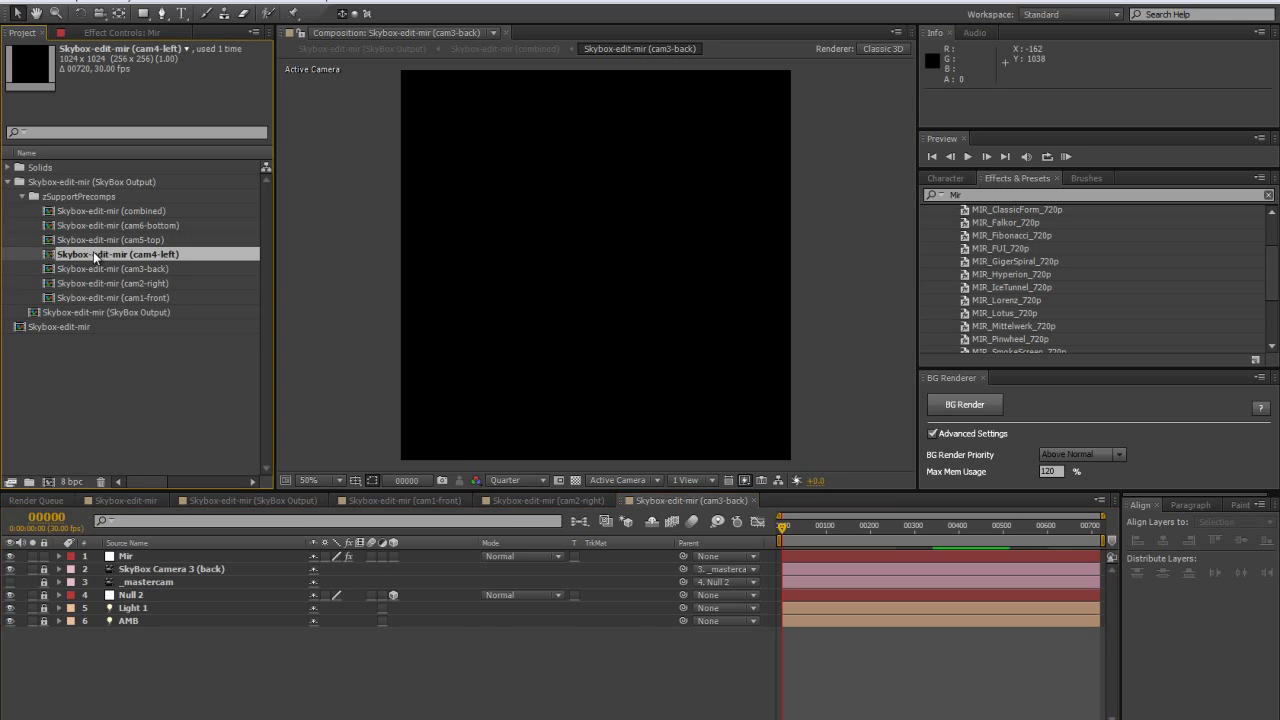
pyautogui.doubleClick(90, 254)
pyautogui.click(90, 621)
pyautogui.hotkey('ctrl', 'x')
pyautogui.hotkey('ctrl', 'v')
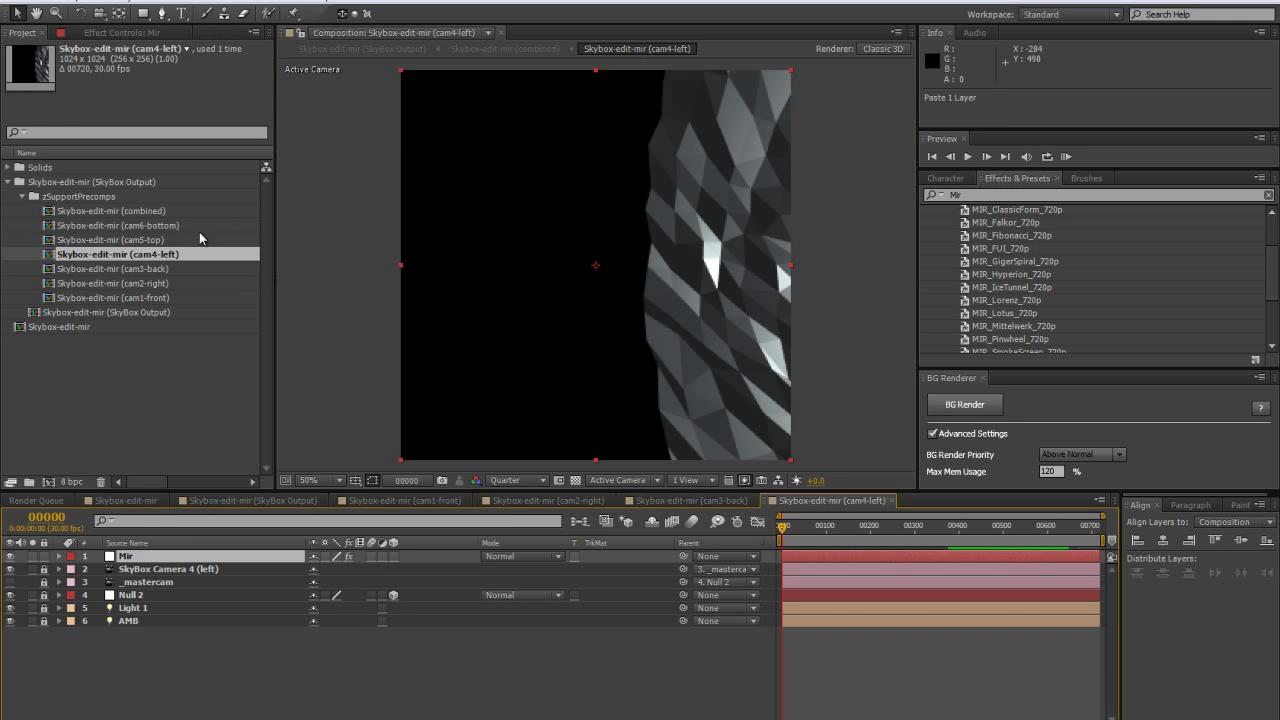
pyautogui.doubleClick(128, 240)
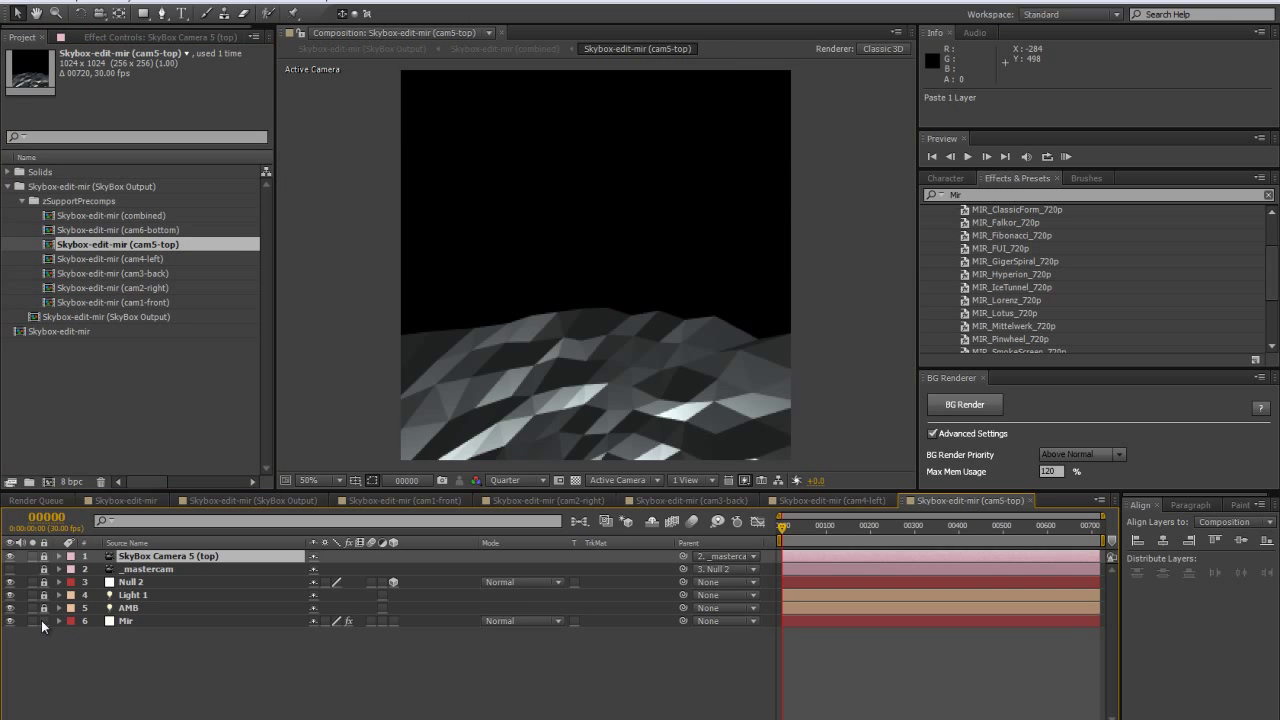
pyautogui.click(115, 621)
pyautogui.hotkey('ctrl', 'x')
pyautogui.hotkey('ctrl', 'v')
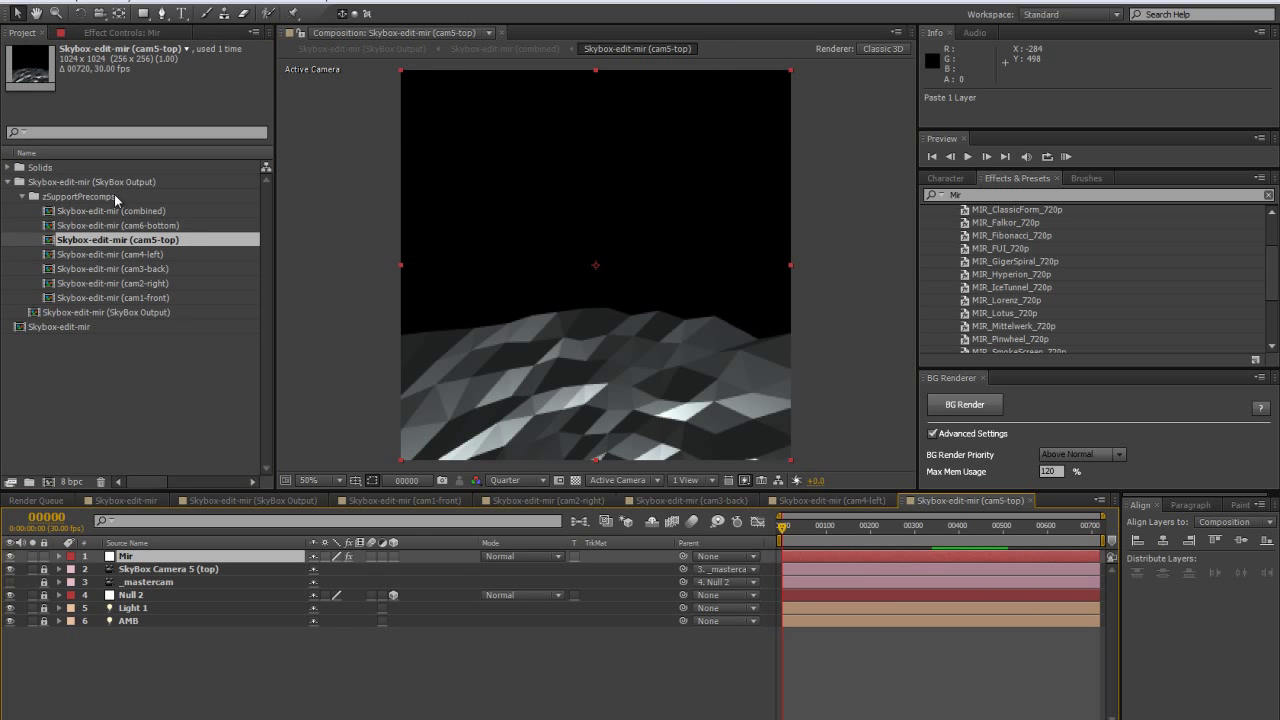
pyautogui.doubleClick(95, 226)
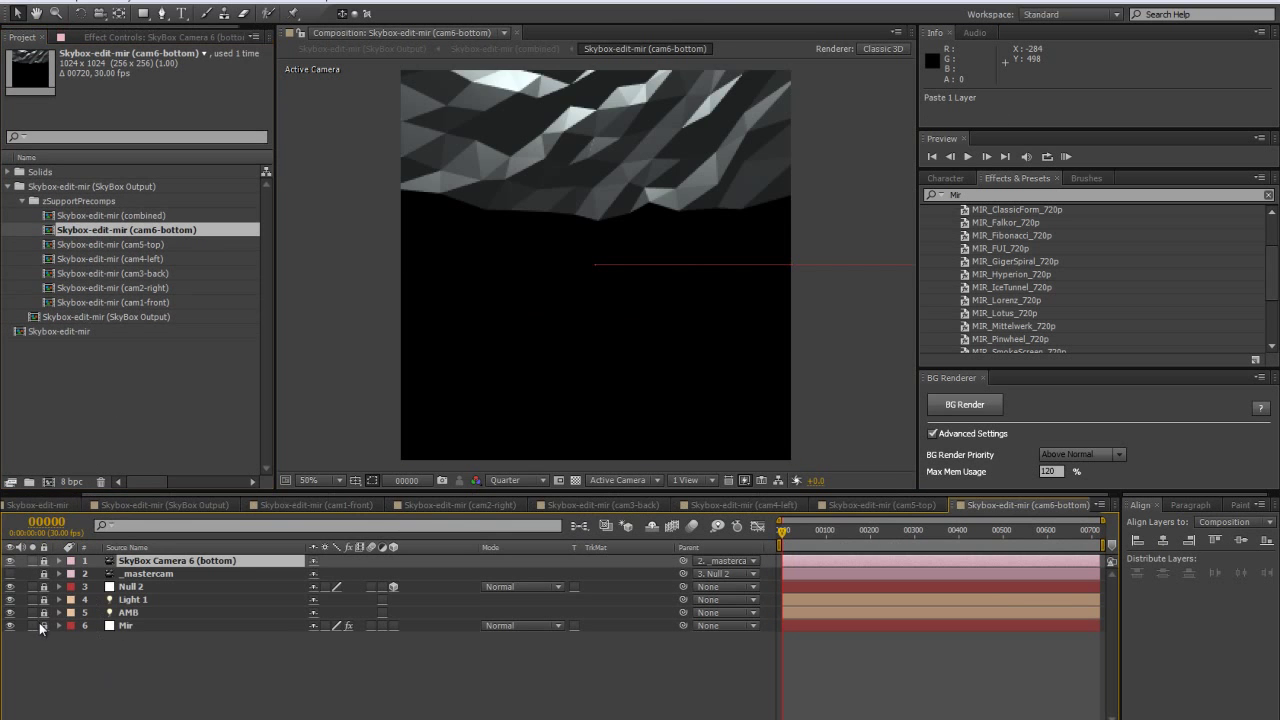
pyautogui.click(126, 630)
pyautogui.hotkey('ctrl', 'x')
pyautogui.hotkey('ctrl', 'v')
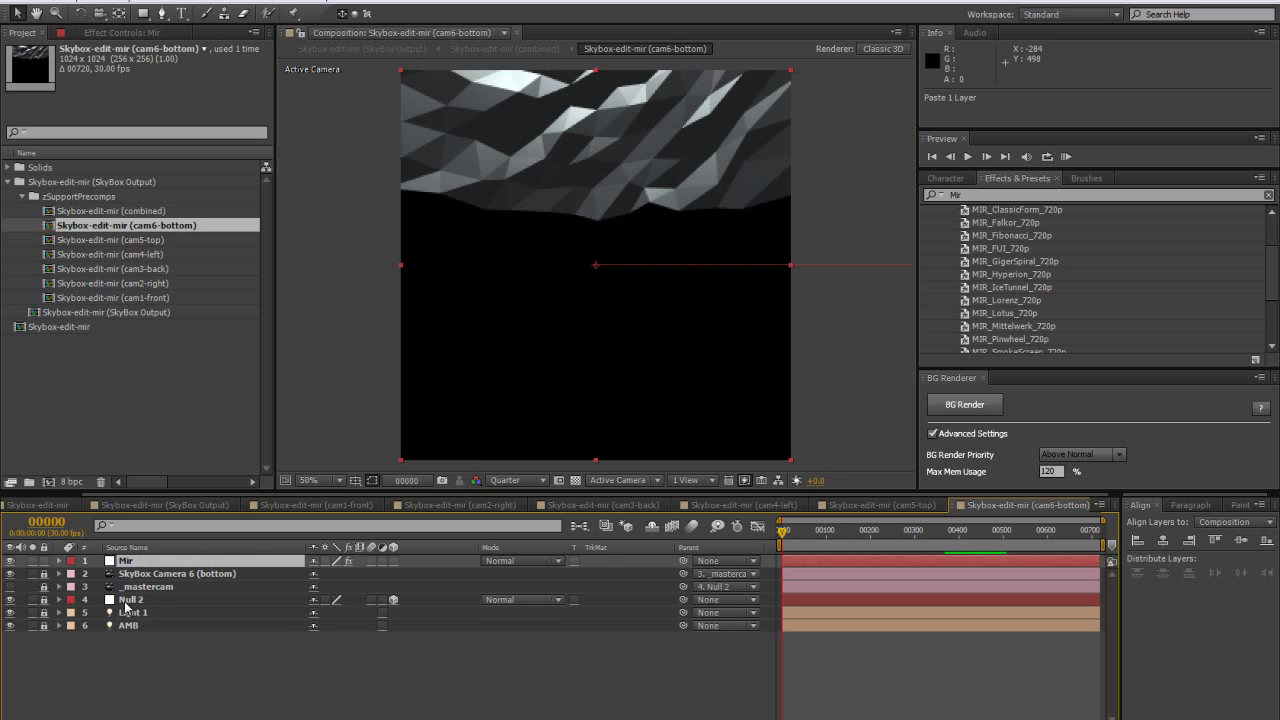
# Delete the Mir copy layer from Skybox-edit-mir and bring up the [Mir] effect settings
pyautogui.click(60, 312)
pyautogui.doubleClick(68, 330)
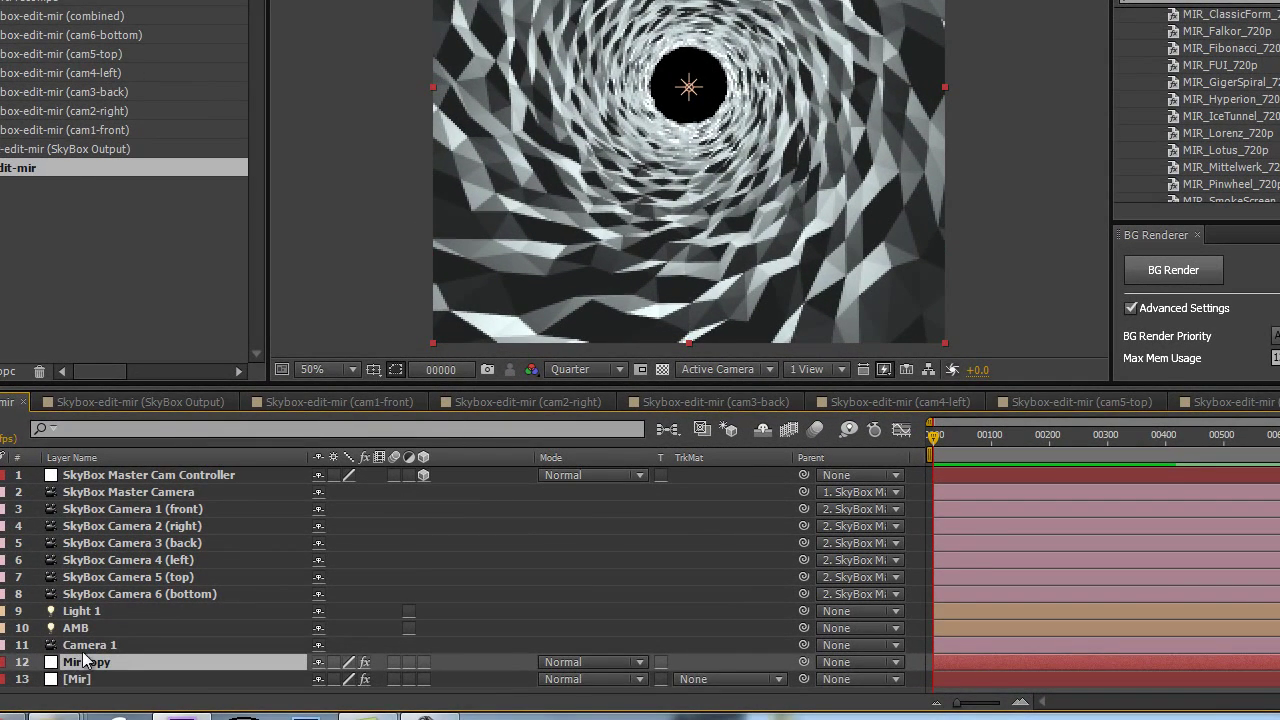
pyautogui.press('Delete')
pyautogui.click(96, 666)
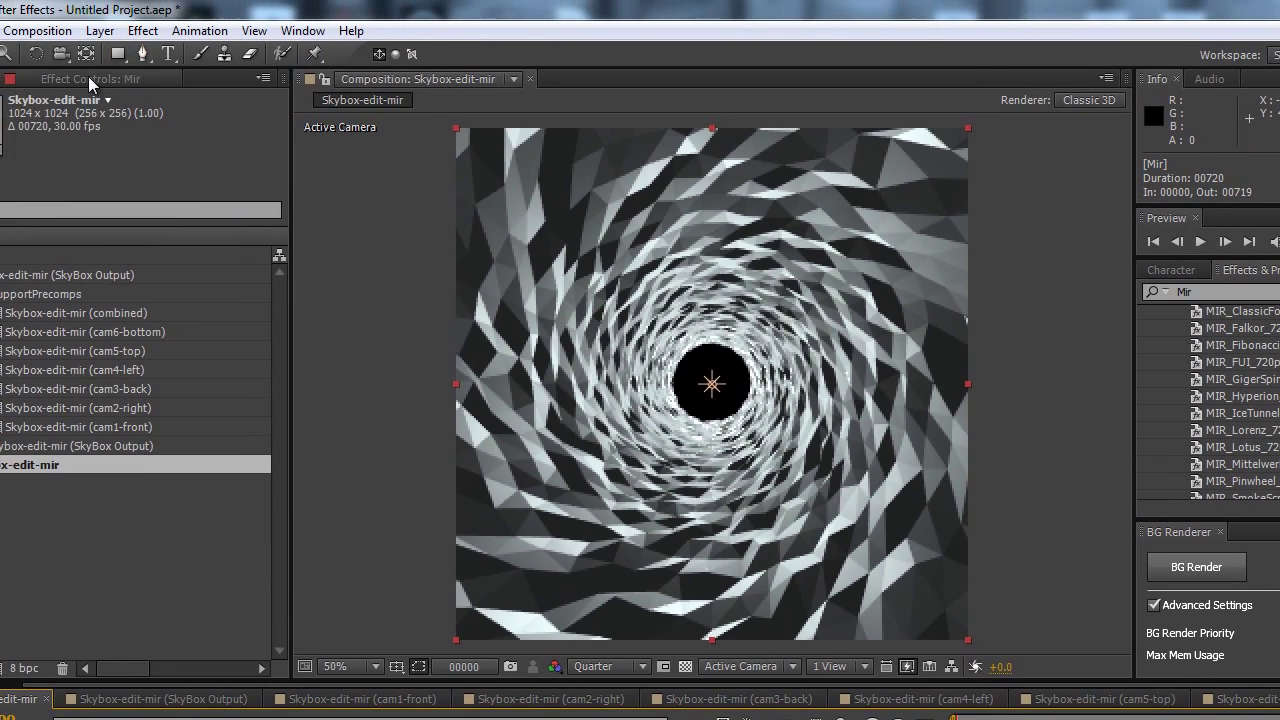
pyautogui.press('F3')
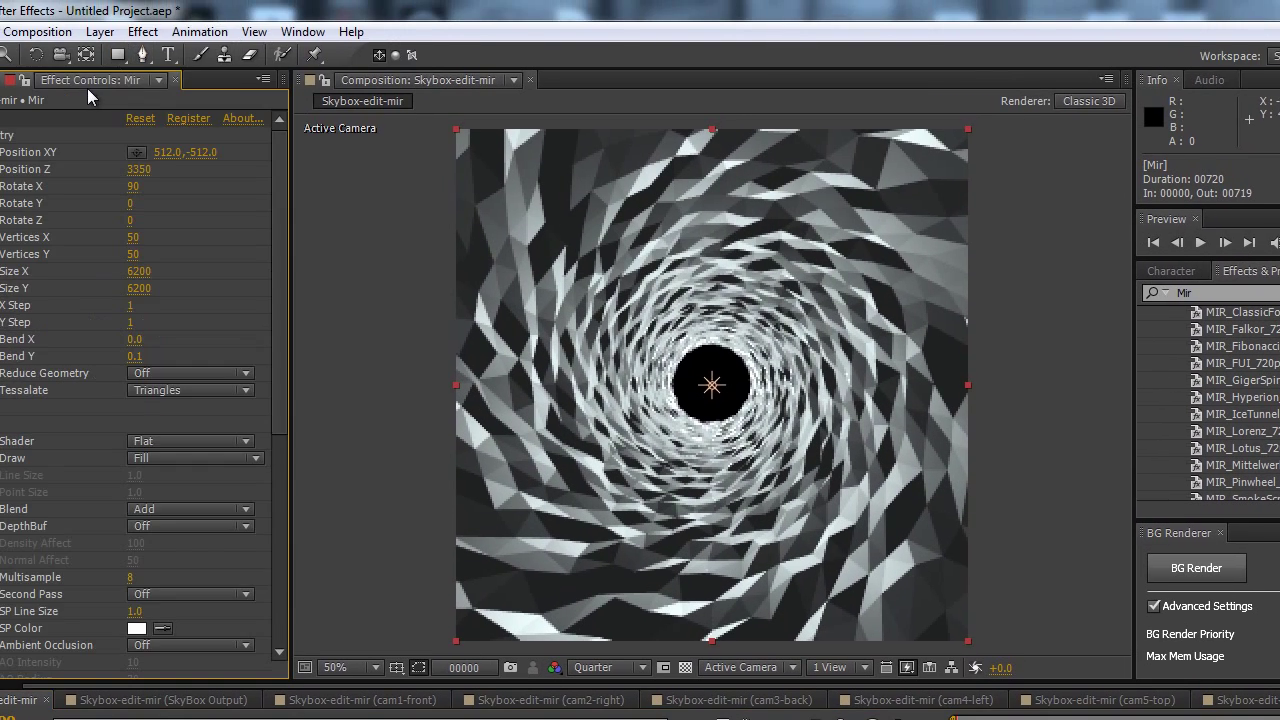
pyautogui.hotkey('ctrl', '0')
# Open SkyBox Output, lock its viewer, and dock a new composition viewer beside it
pyautogui.doubleClick(84, 453)
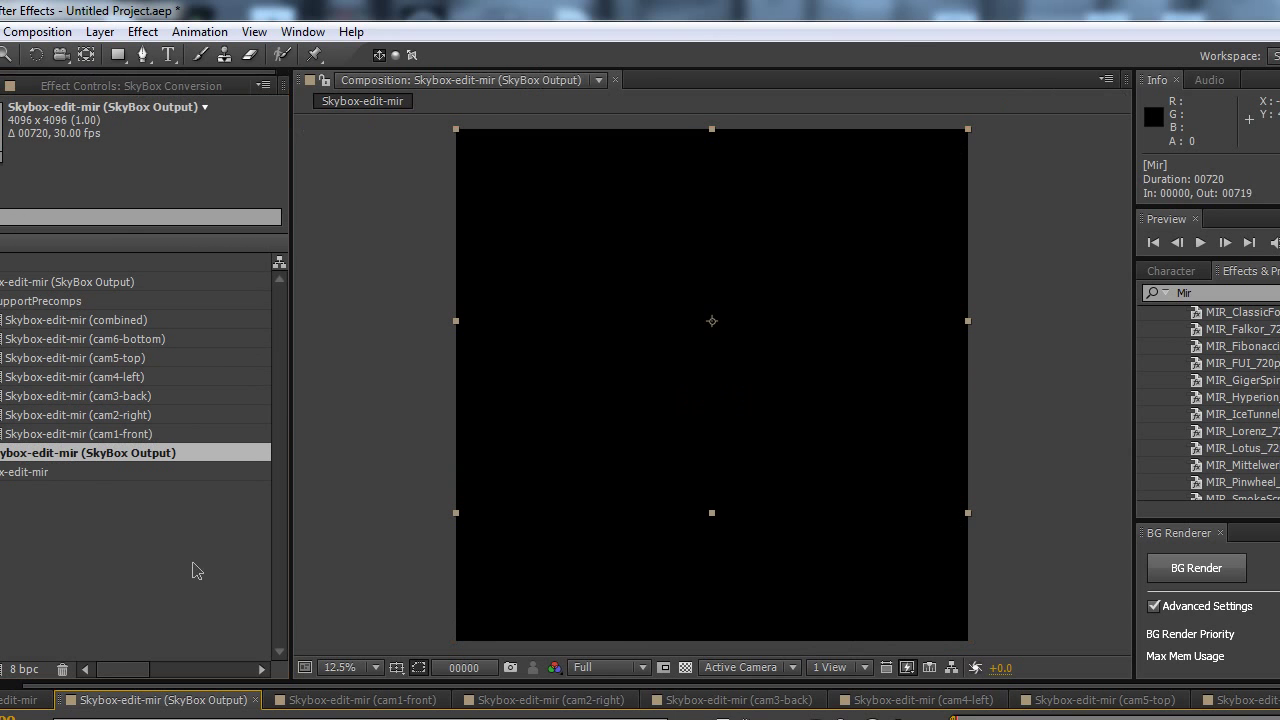
pyautogui.click(325, 80)
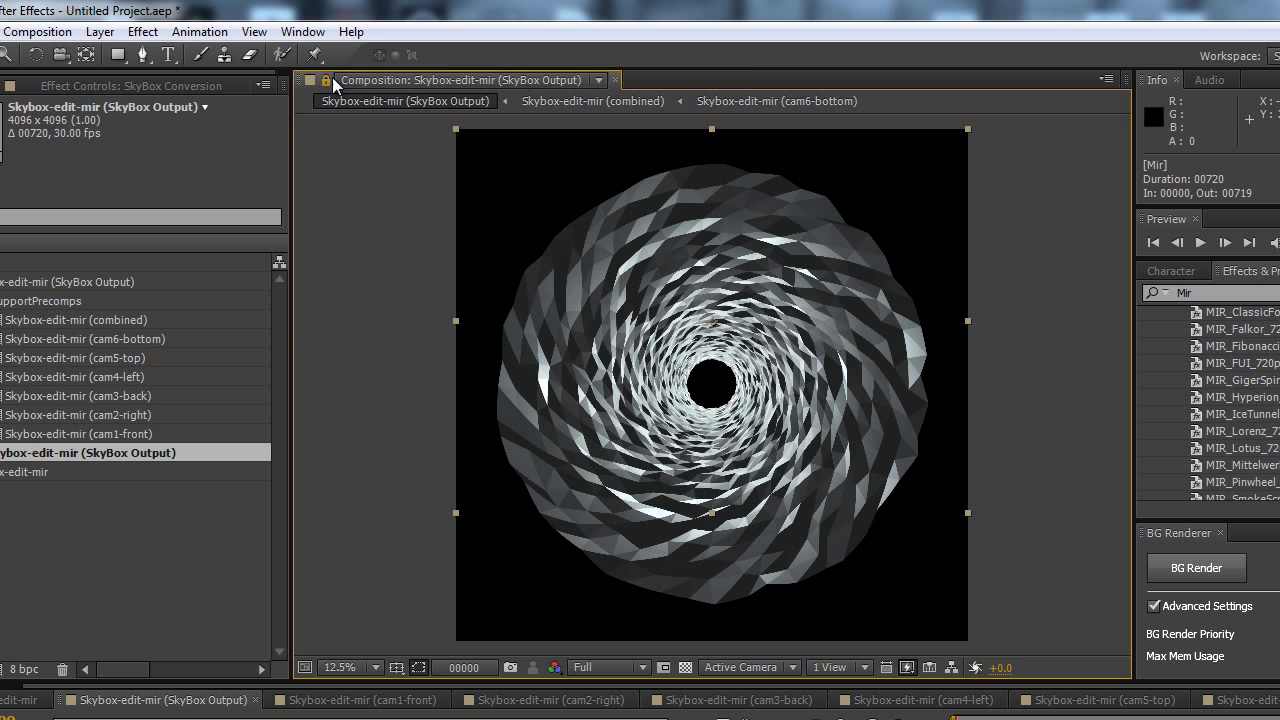
pyautogui.click(597, 80)
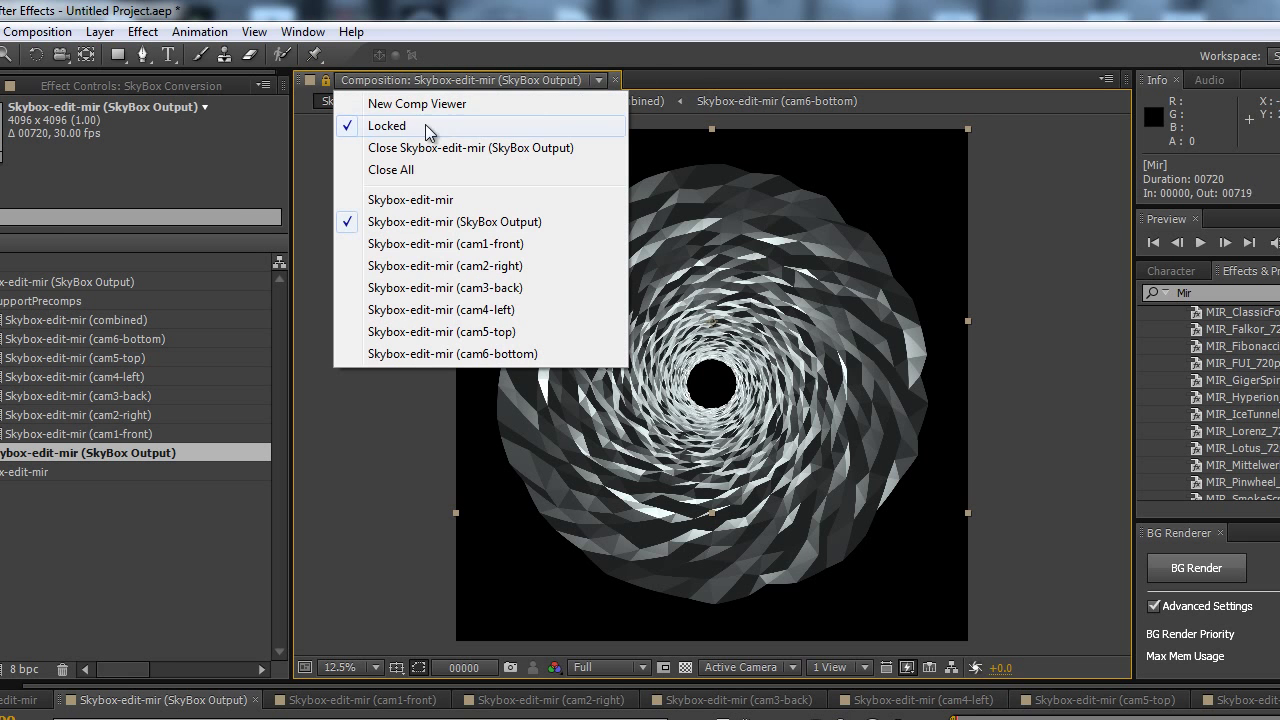
pyautogui.click(395, 104)
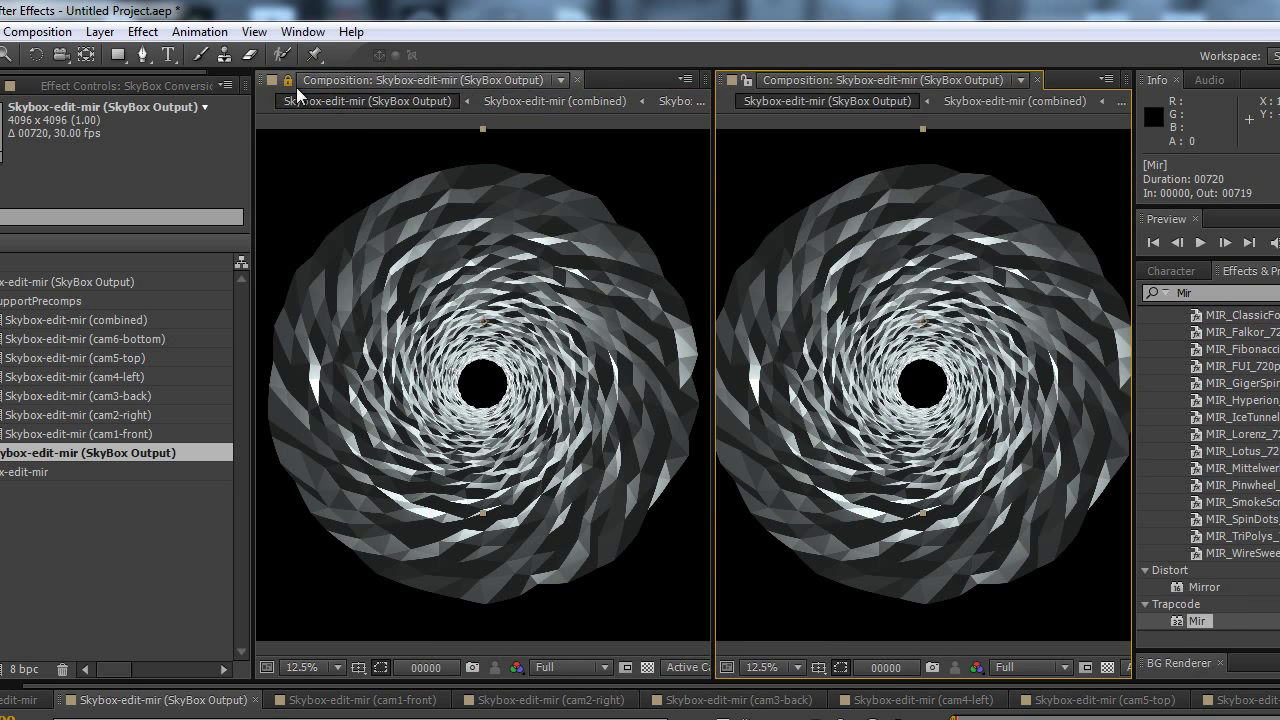
pyautogui.moveTo(260, 79); pyautogui.dragTo(1104, 125)
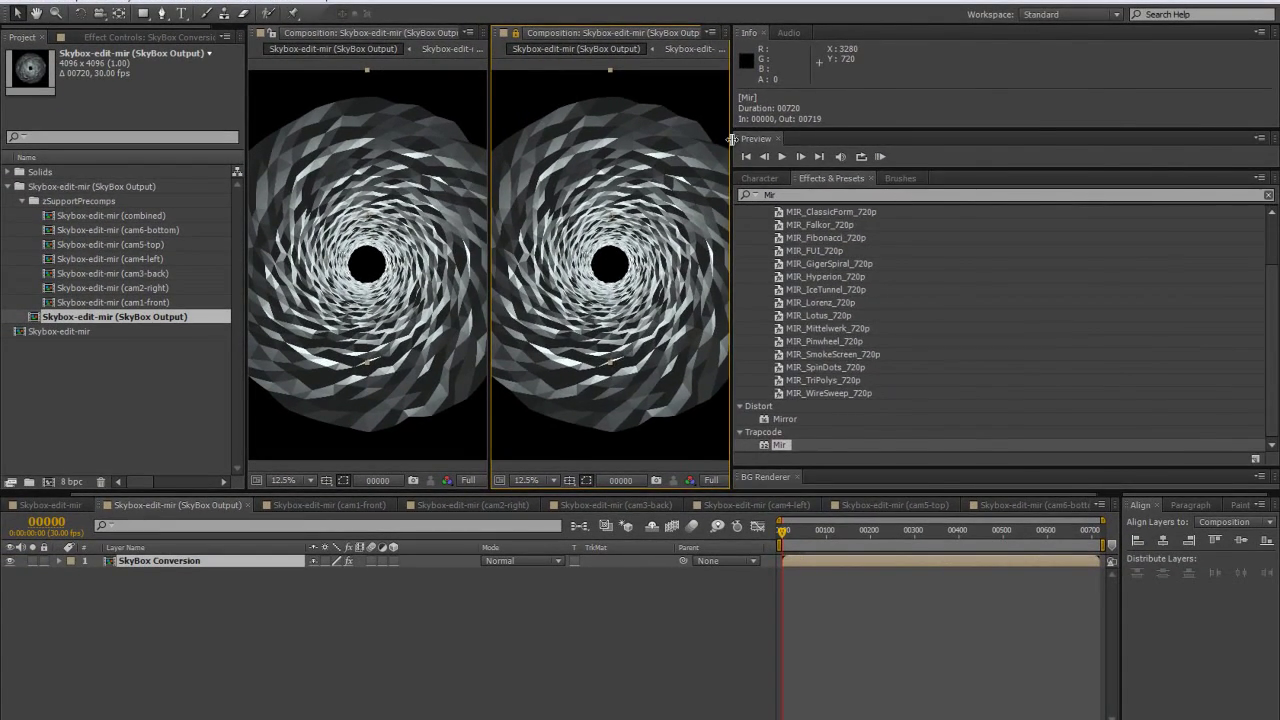
# Widen the viewers and show Skybox-edit-mir at 25% in the unlocked viewer
pyautogui.moveTo(732, 139); pyautogui.dragTo(1066, 139)
pyautogui.moveTo(488, 218); pyautogui.dragTo(594, 218)
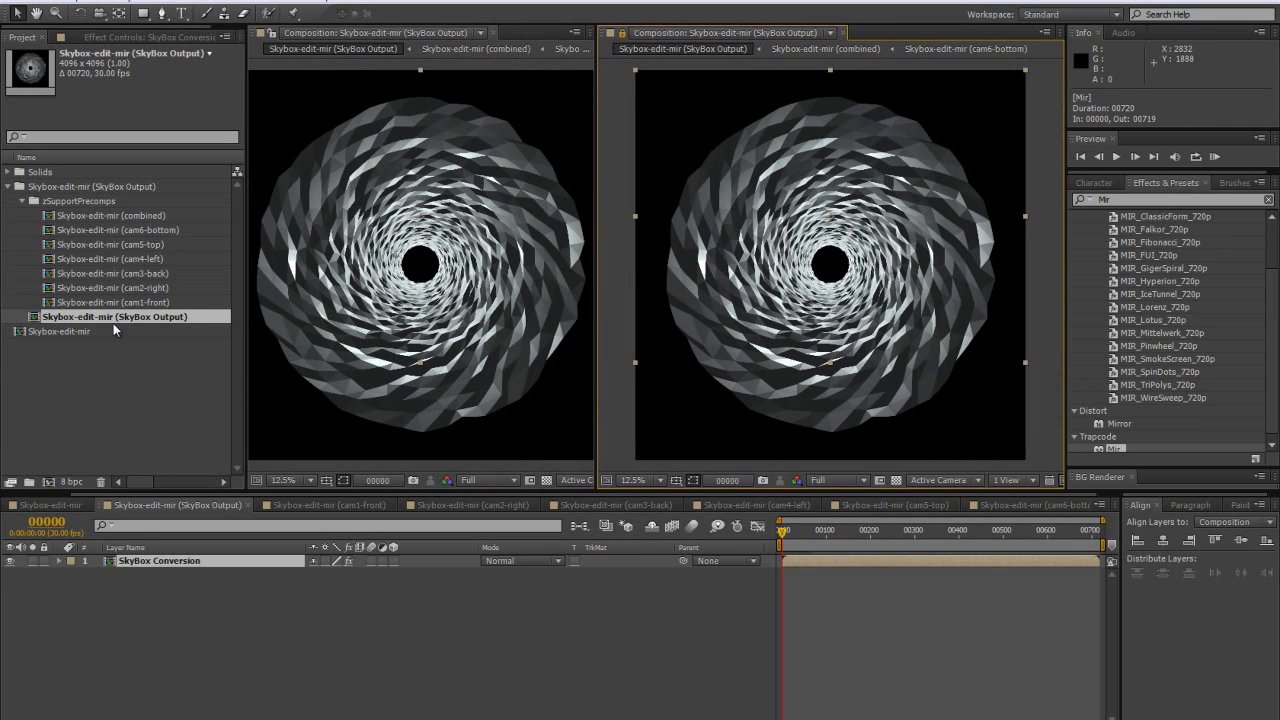
pyautogui.doubleClick(66, 331)
pyautogui.press('.')
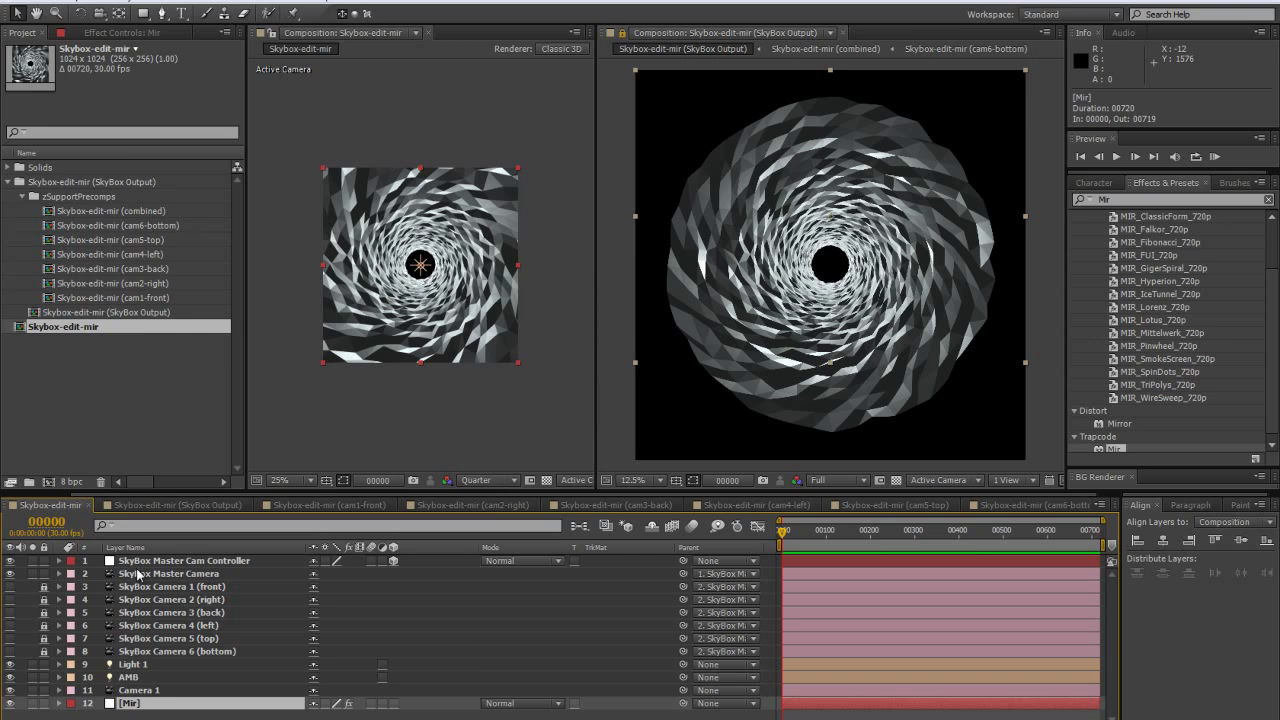
# Scrub Mir's Position Z to fill the dome (2950) and turn on the SkyBox Output transparency grid
pyautogui.click(120, 32)
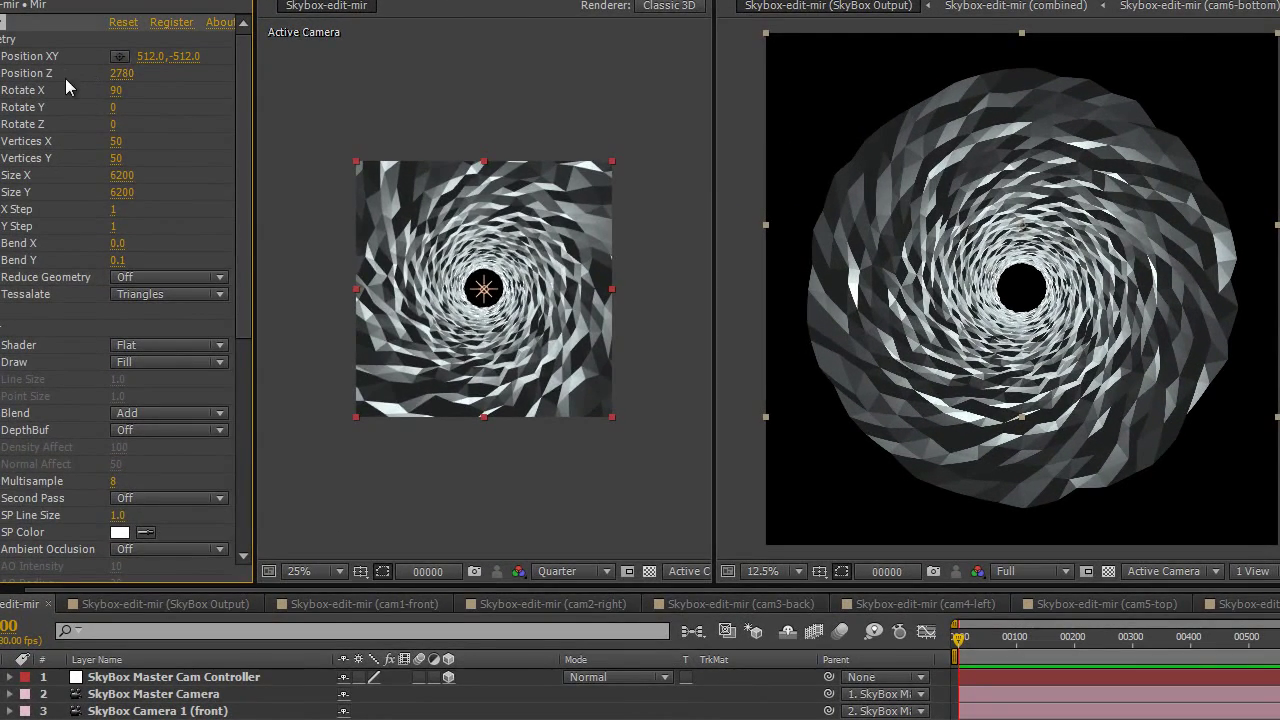
pyautogui.moveTo(140, 108); pyautogui.dragTo(102, 109)
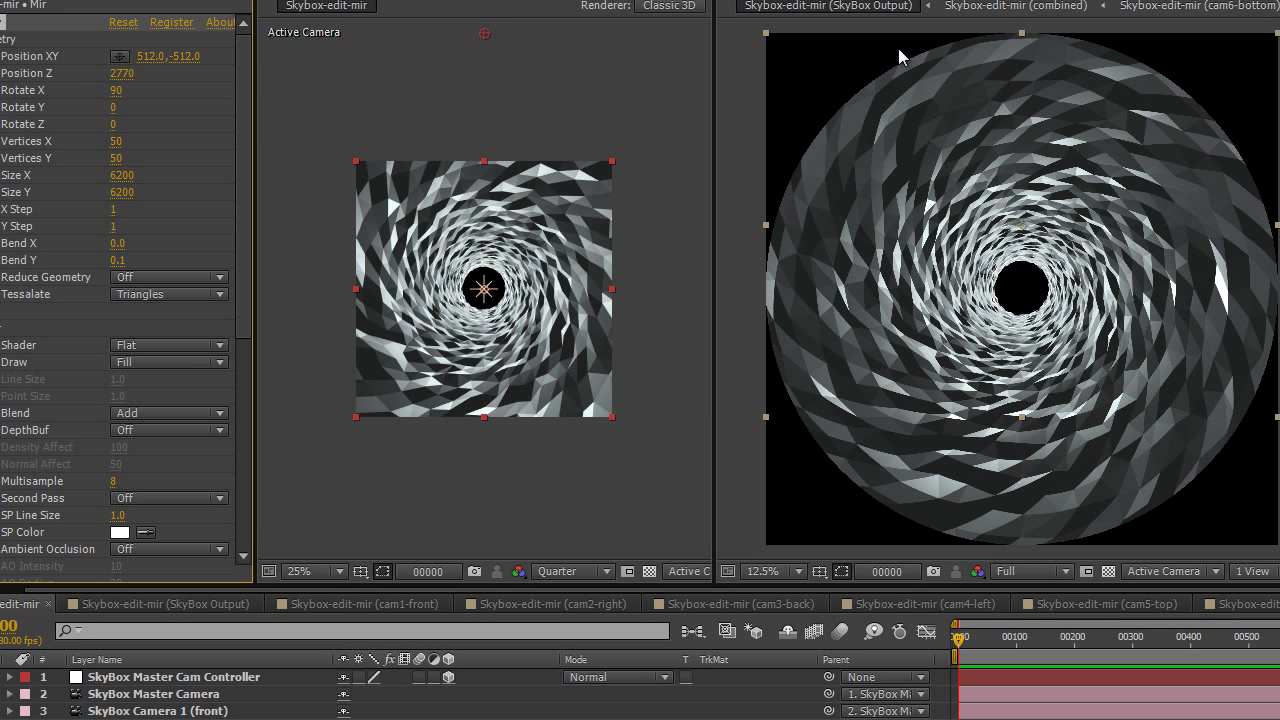
pyautogui.click(1108, 571)
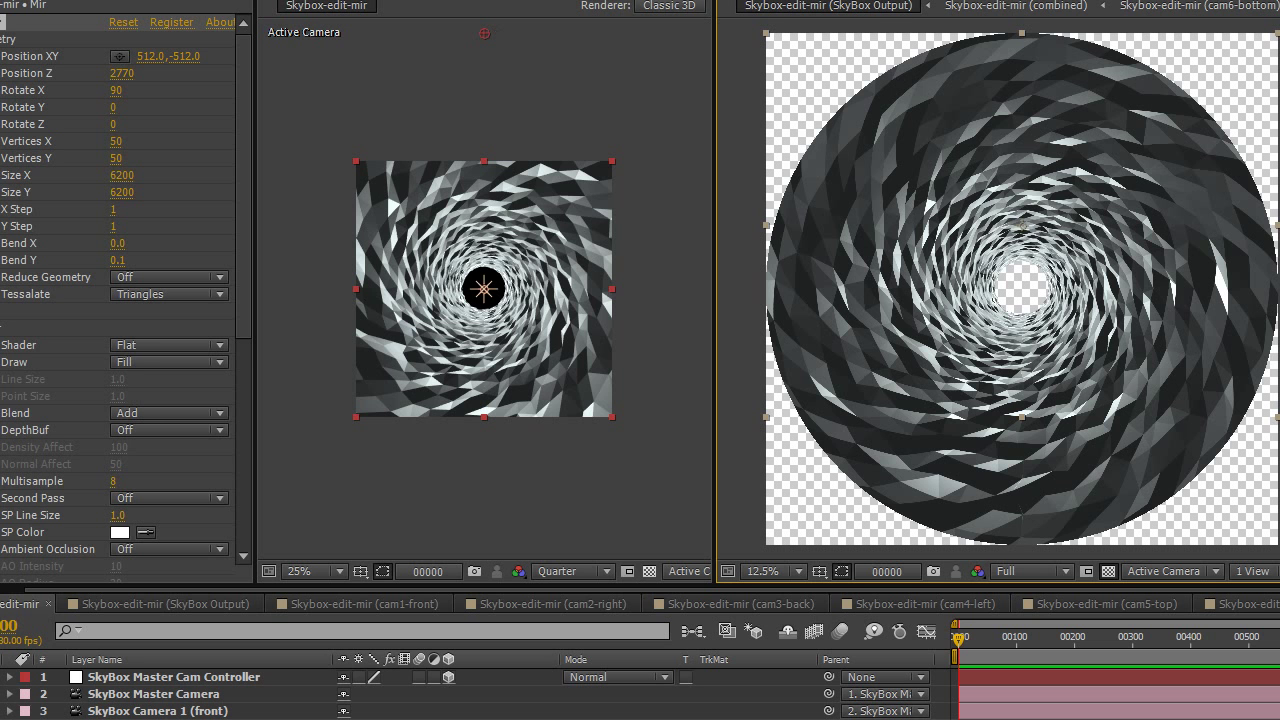
pyautogui.moveTo(120, 73); pyautogui.dragTo(528, 131)
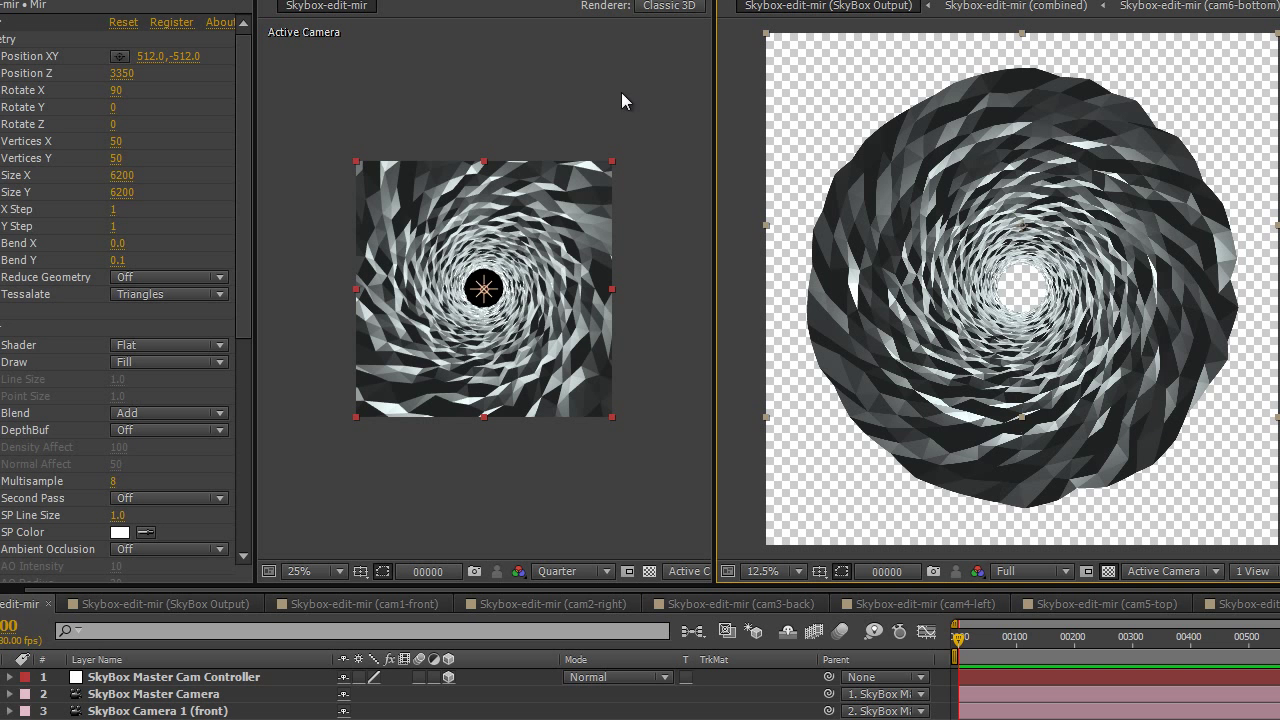
pyautogui.moveTo(118, 74)
pyautogui.mouseDown()
pyautogui.moveTo(142, 74)
pyautogui.moveTo(120, 76)
pyautogui.mouseUp()
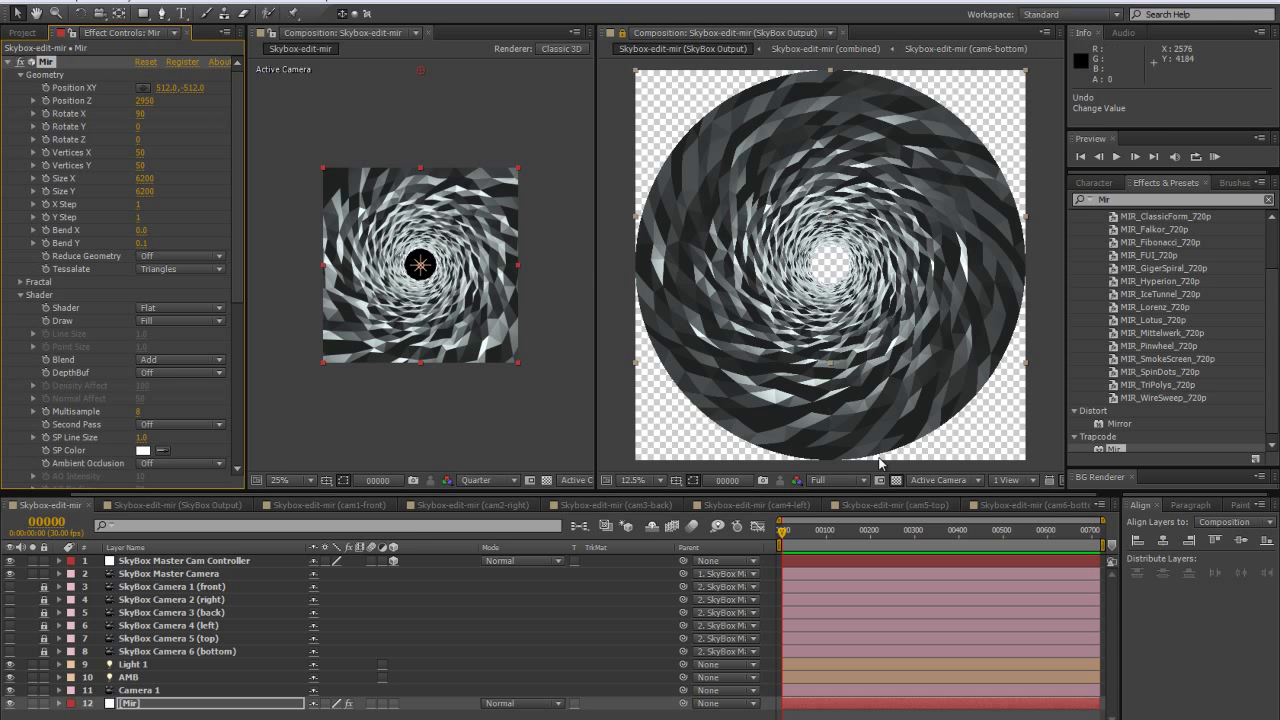
# Zoom both the SkyBox Output and edit viewers in to 50%
pyautogui.press('.')
pyautogui.moveTo(757, 329); pyautogui.dragTo(757, 242)
pyautogui.press('.')
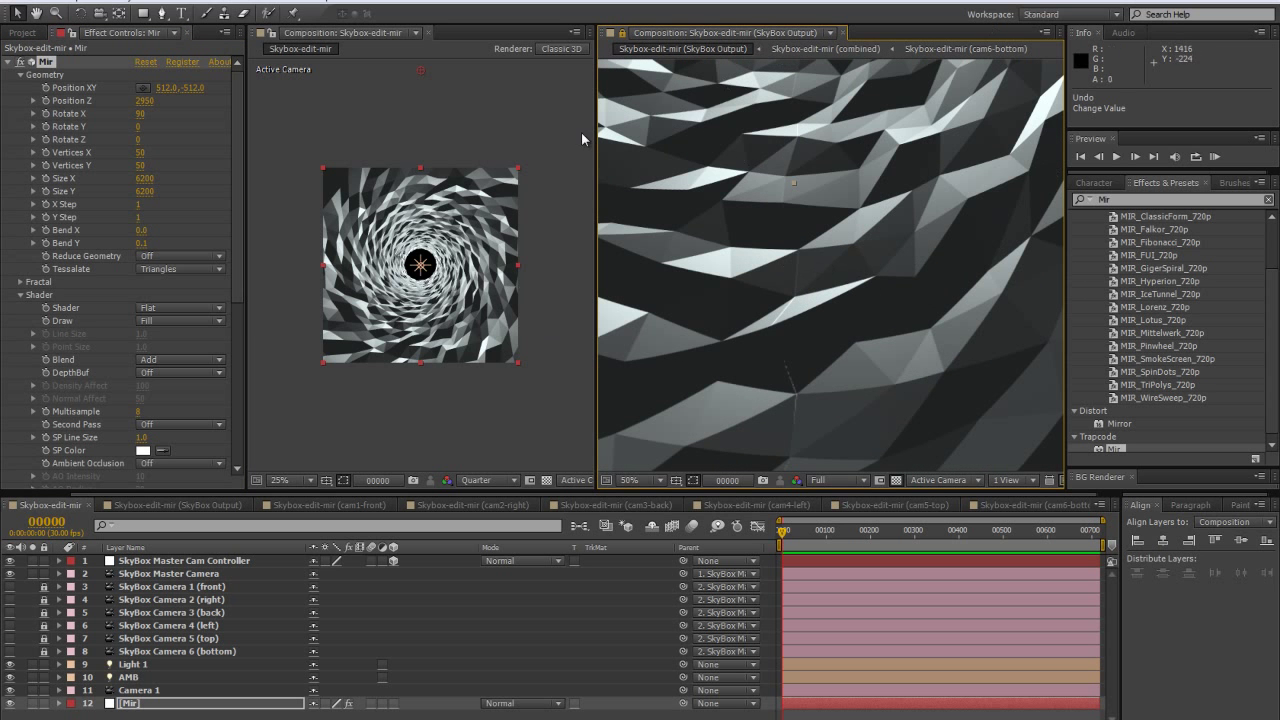
pyautogui.press('.')
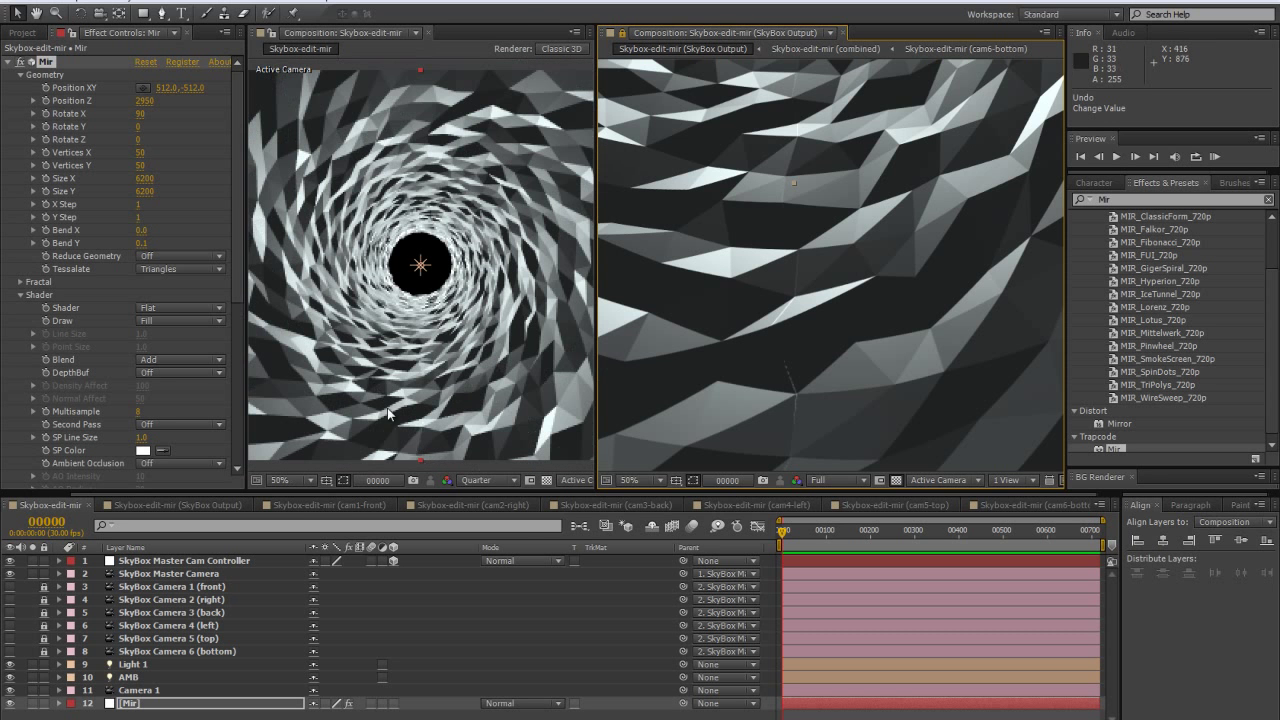
# Render the edit view at Full resolution and 200%, orbit along the mesh floor, and widen it
pyautogui.press('Return')
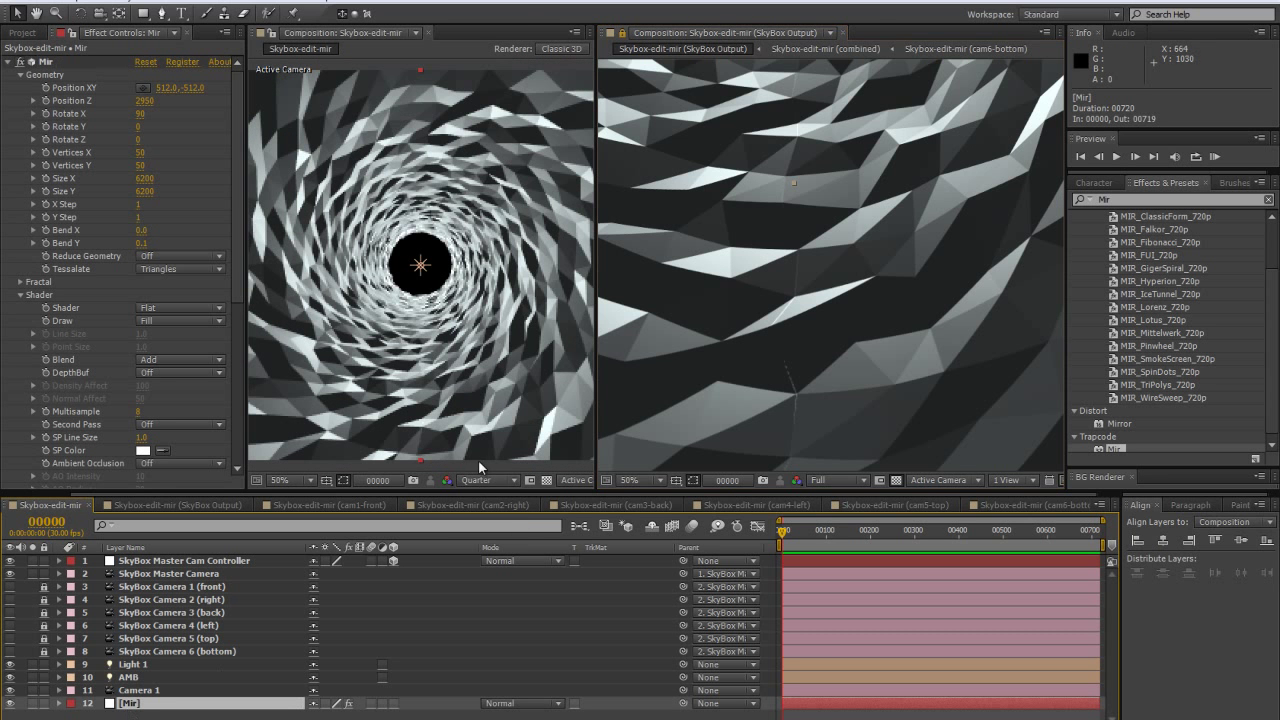
pyautogui.click(478, 480)
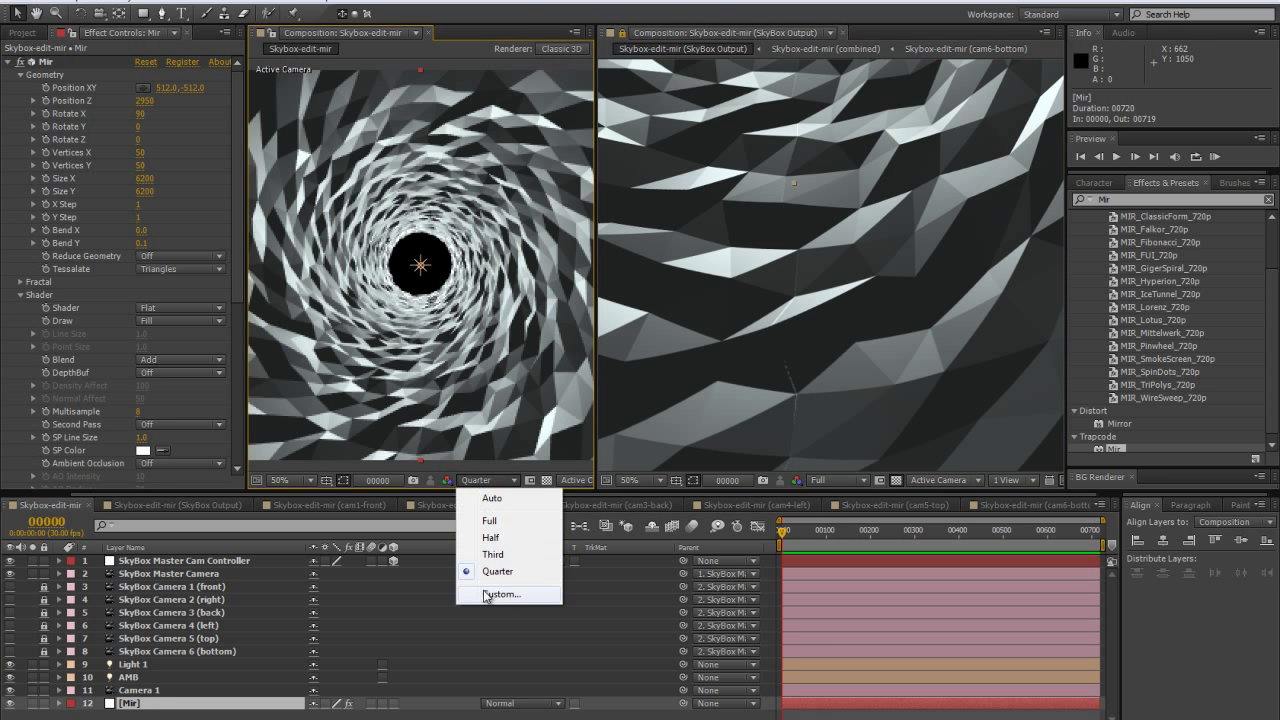
pyautogui.click(489, 521)
pyautogui.press('.')
pyautogui.press('.')
pyautogui.press('.')
pyautogui.press('c')
pyautogui.moveTo(348, 454); pyautogui.dragTo(481, 388)
pyautogui.press('v')
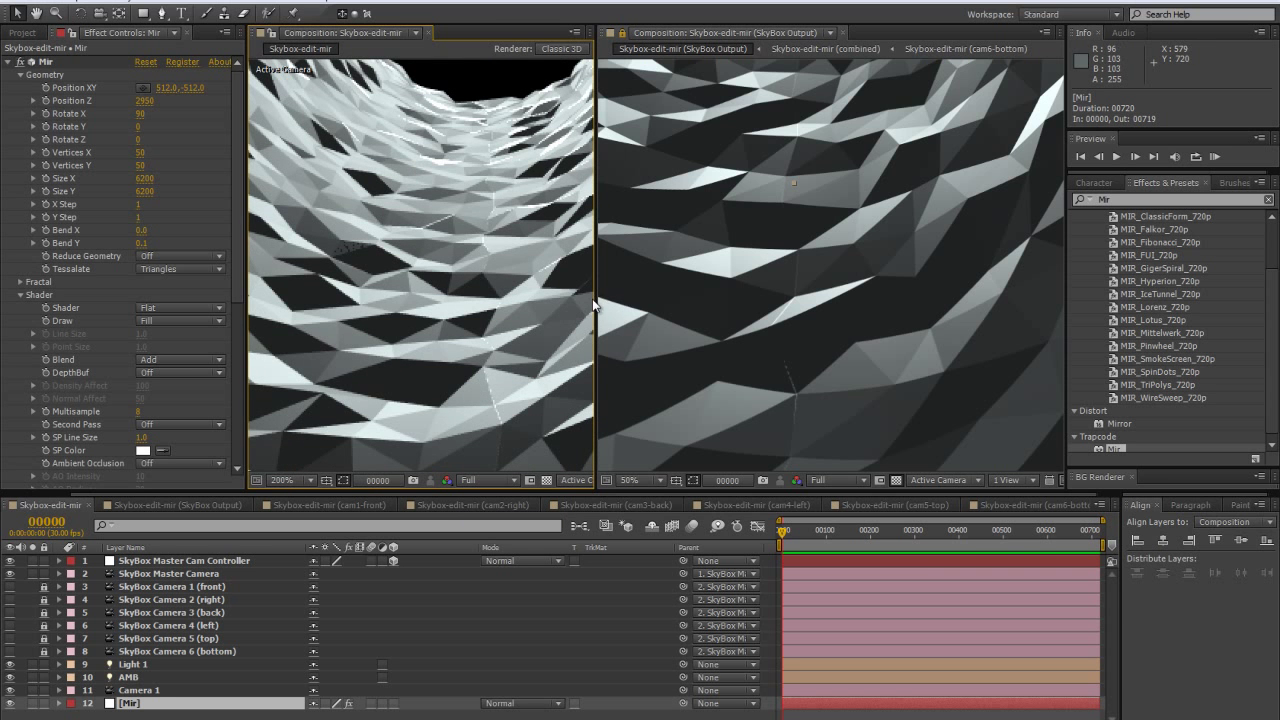
pyautogui.moveTo(596, 302); pyautogui.dragTo(840, 300)
# Reveal Mir's Fractal parameters and try Bend Y values of 5 and 2
pyautogui.scroll(-4, 135, 358)
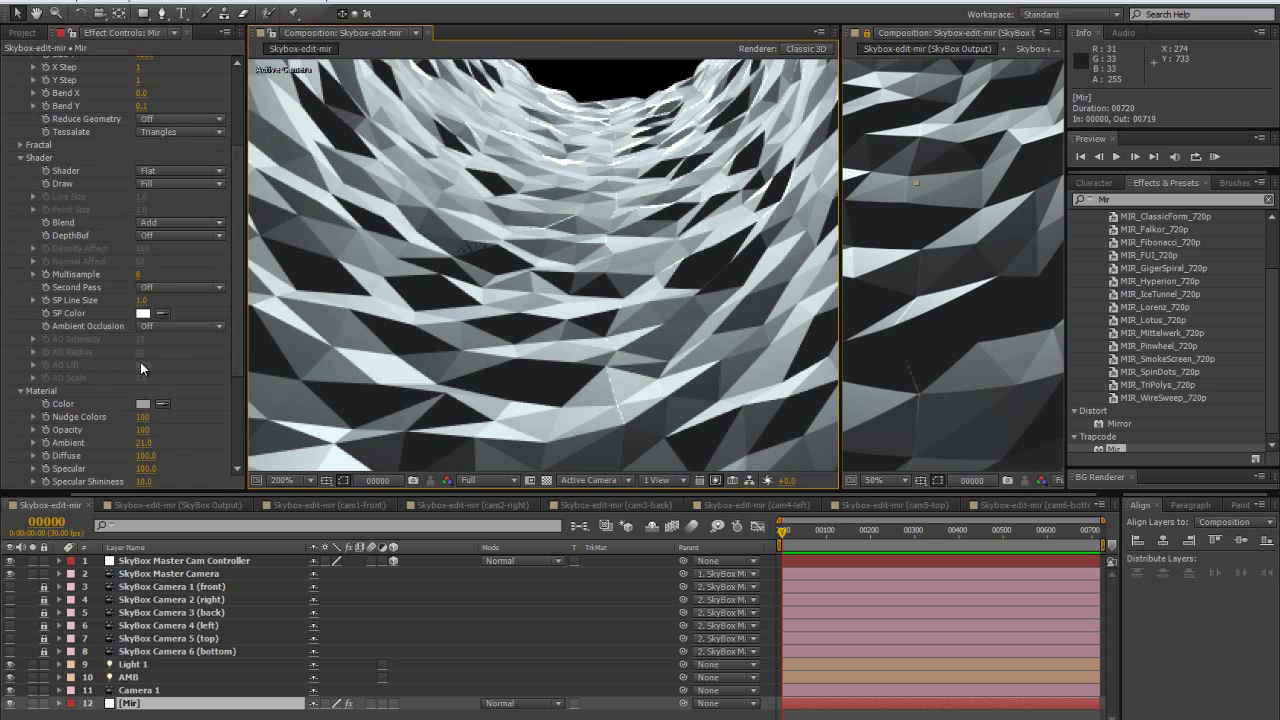
pyautogui.scroll(4, 118, 336)
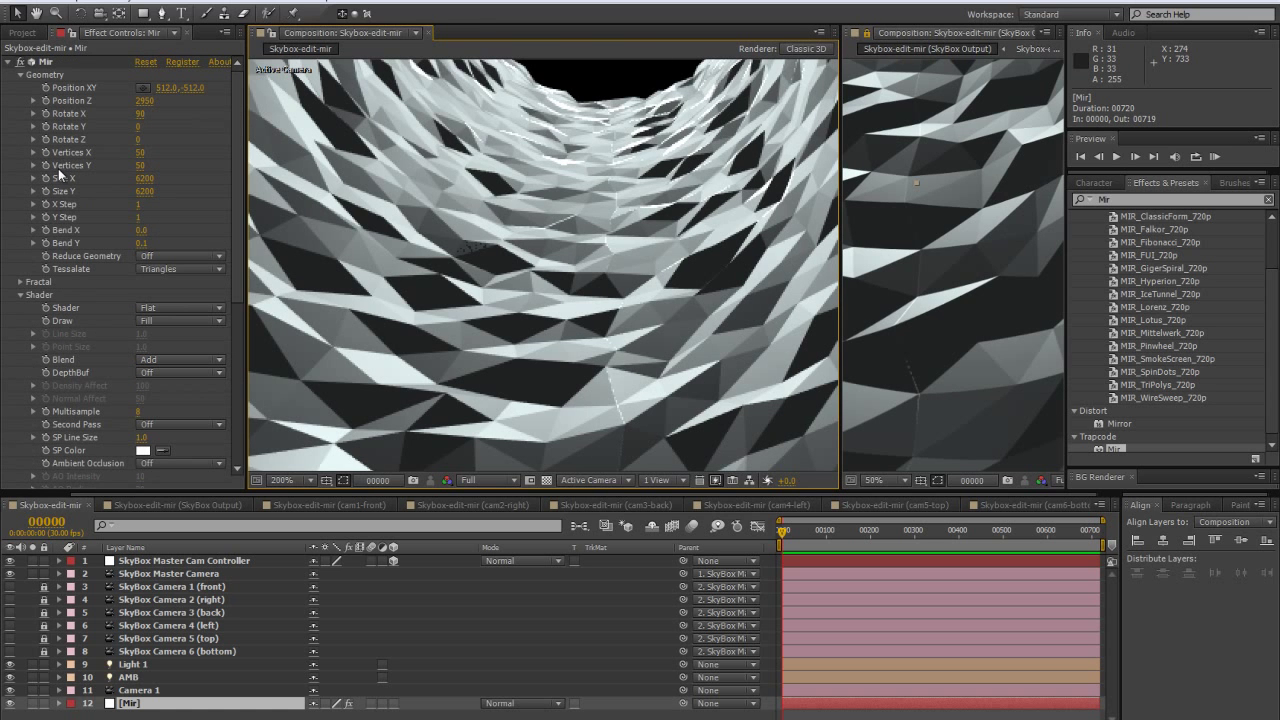
pyautogui.click(19, 283)
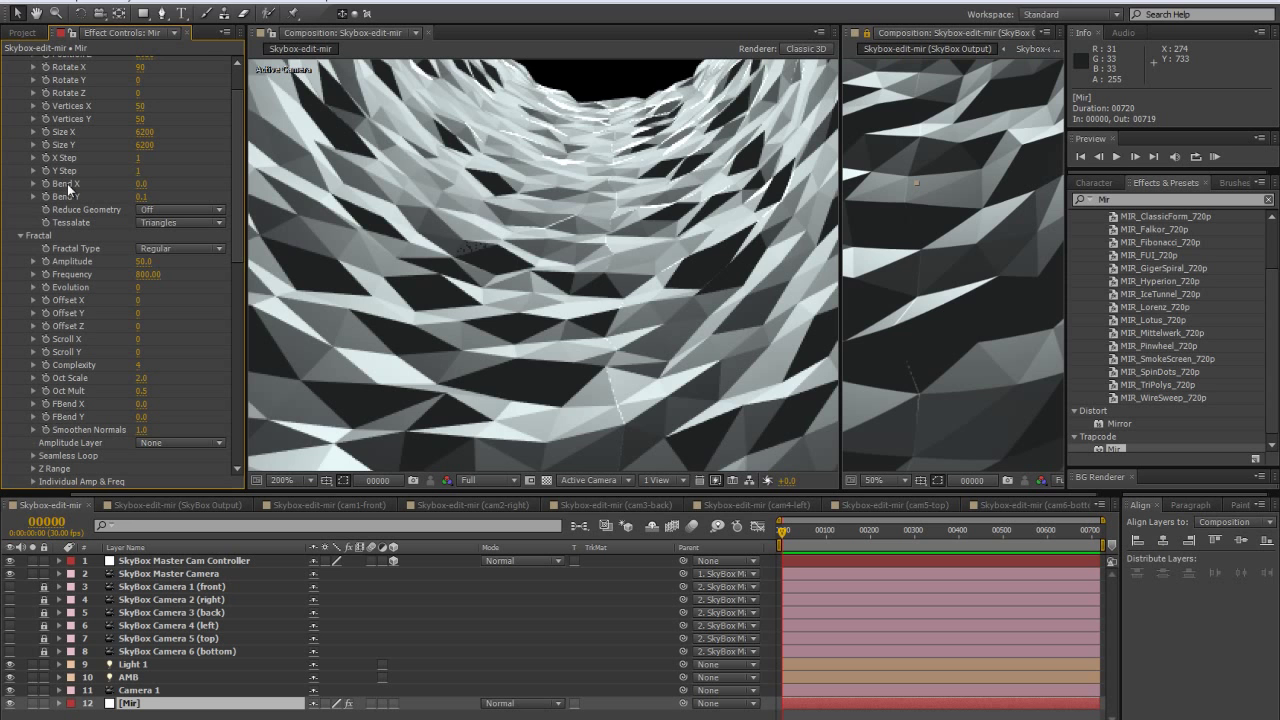
pyautogui.scroll(2, 67, 184)
pyautogui.click(142, 245)
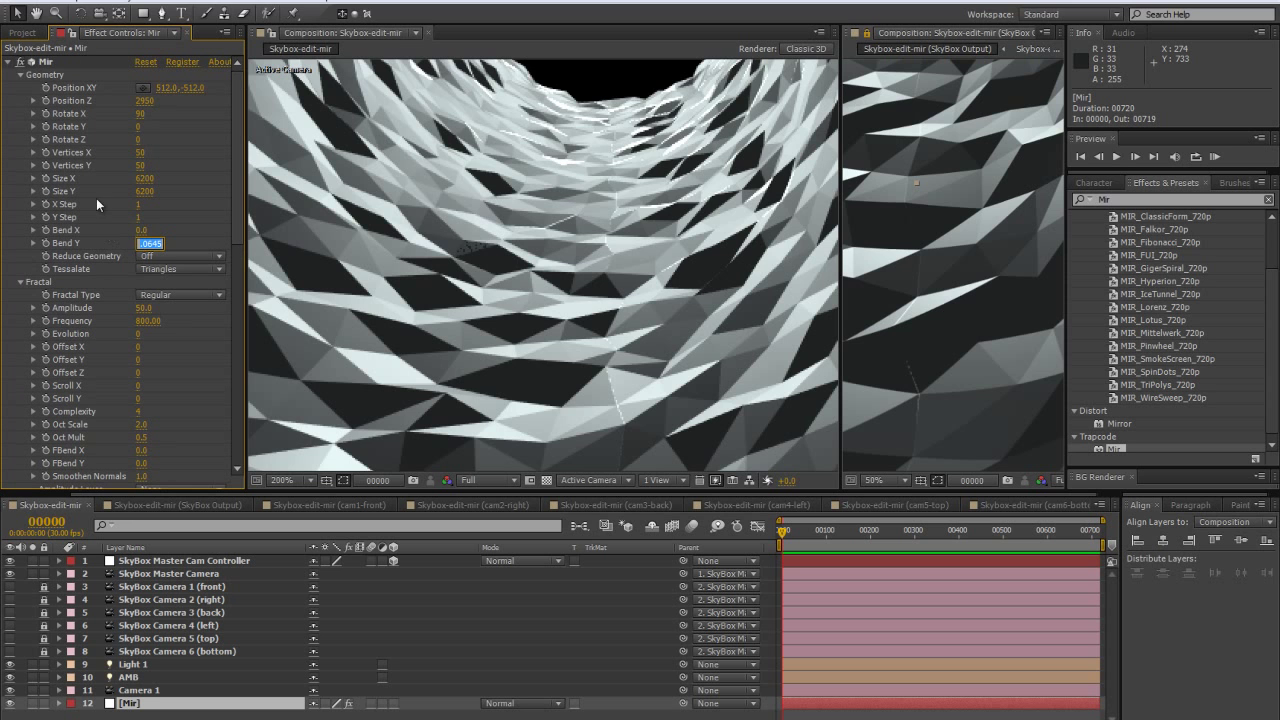
pyautogui.click(158, 243)
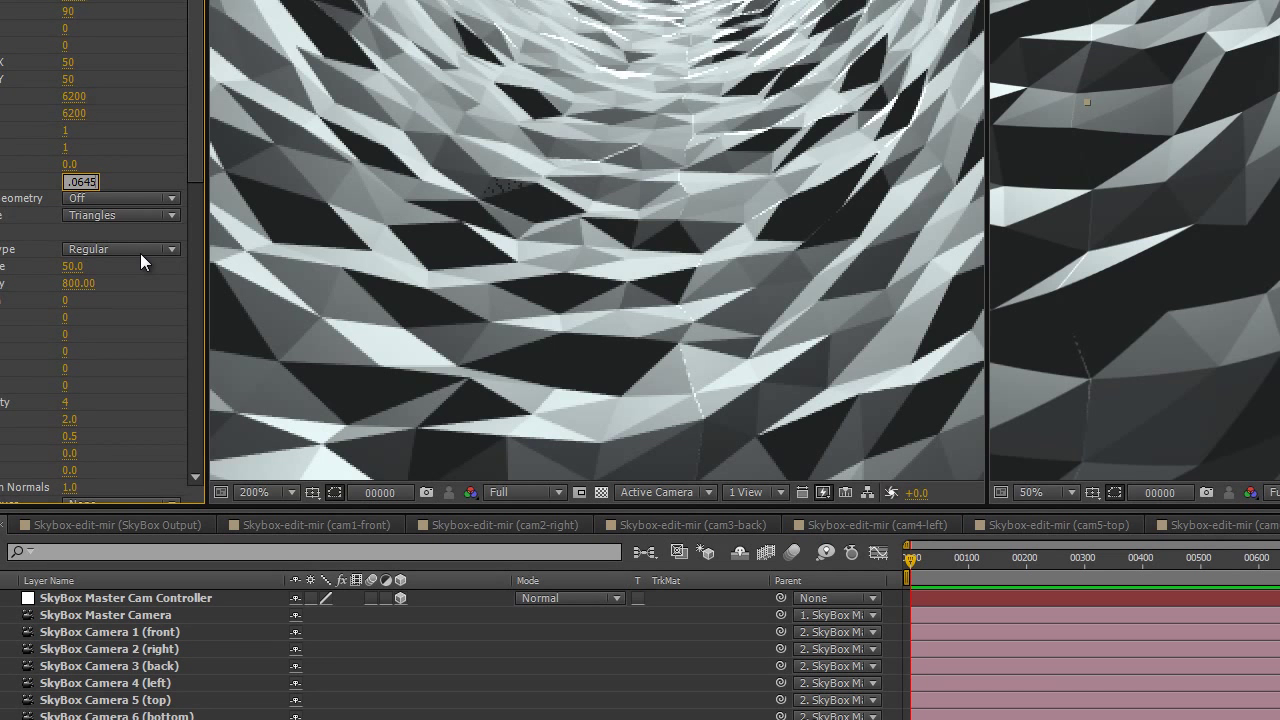
pyautogui.write('5')
pyautogui.press('Return')
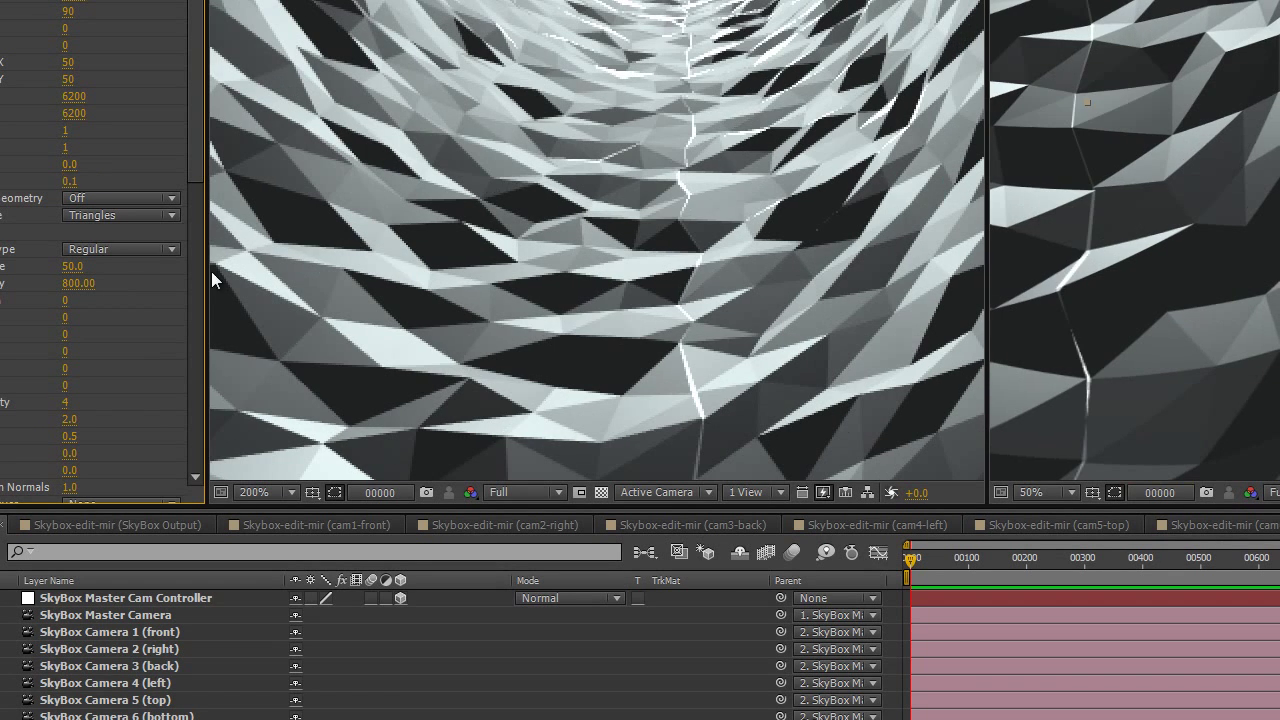
pyautogui.click(69, 181)
pyautogui.click(96, 182)
pyautogui.write('2')
pyautogui.press('Return')
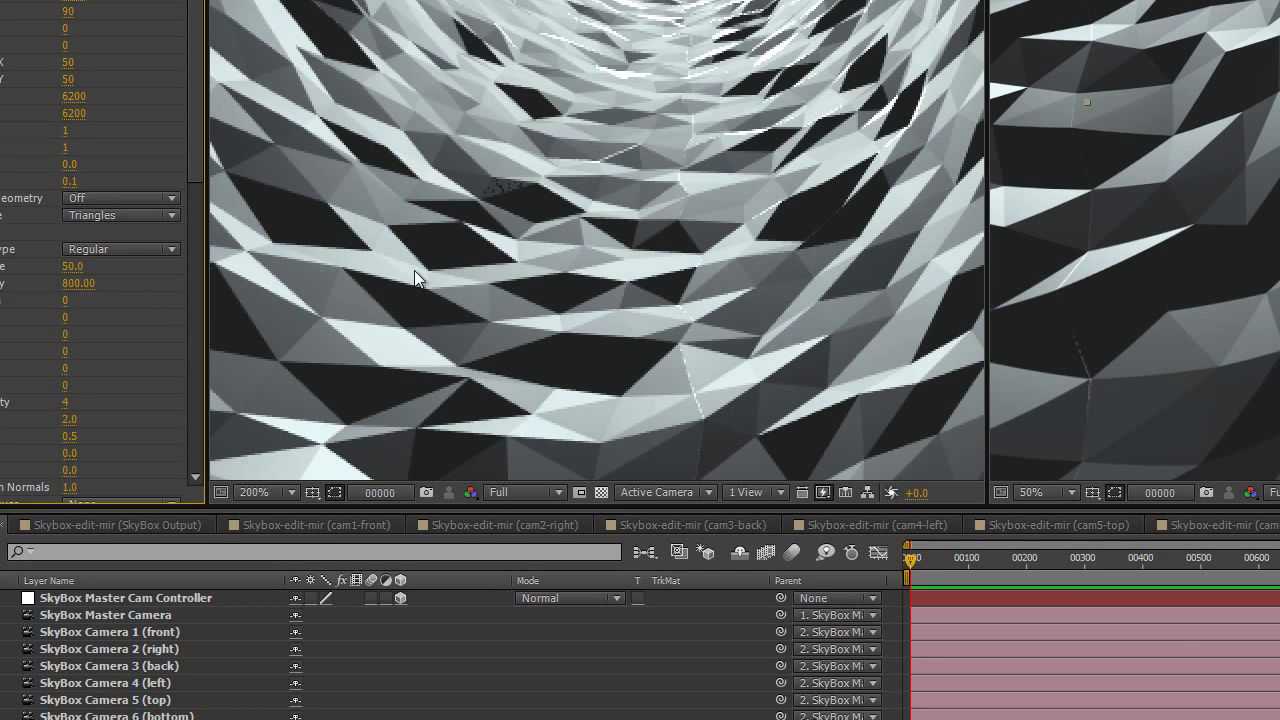
pyautogui.click(72, 181)
# Set Mir's Vertices Y count to 12
pyautogui.click(117, 103)
pyautogui.click(73, 79)
pyautogui.write('12')
pyautogui.press('Return')
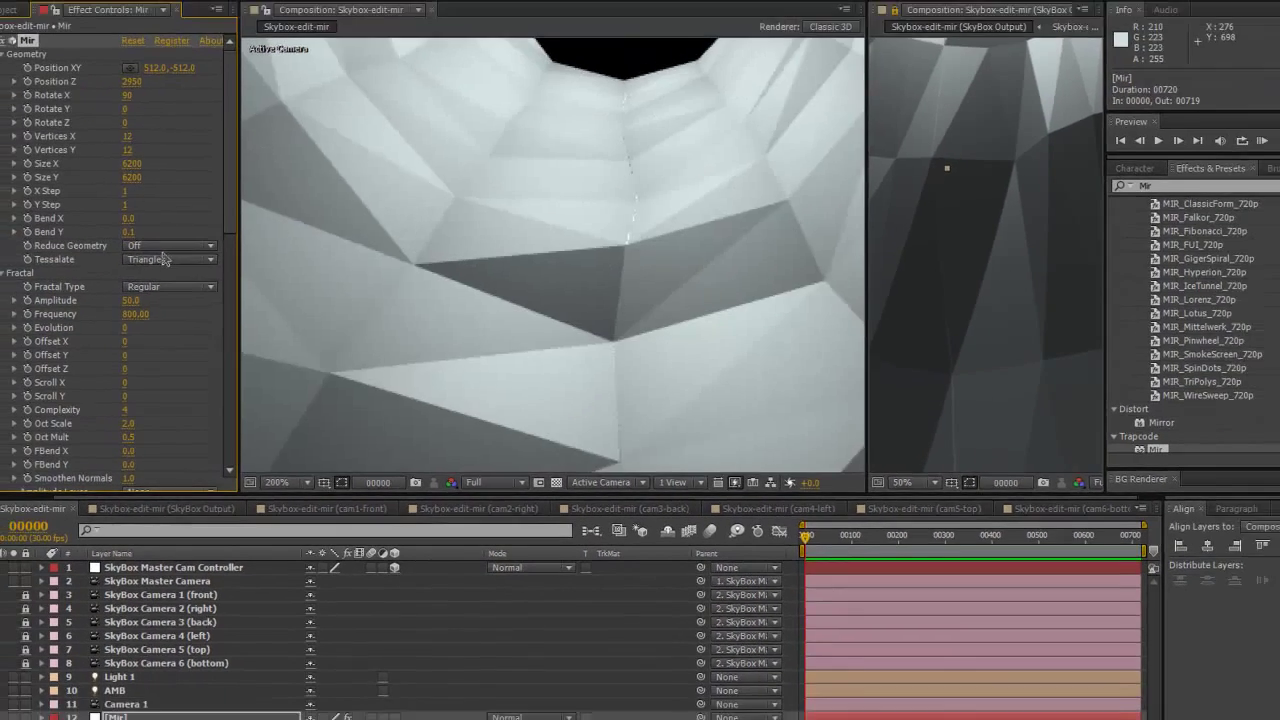
# Refine Bend Y, entering .0645 and settling on 0.1
pyautogui.scroll(2, 675, 337)
pyautogui.click(141, 243)
pyautogui.write('.0645')
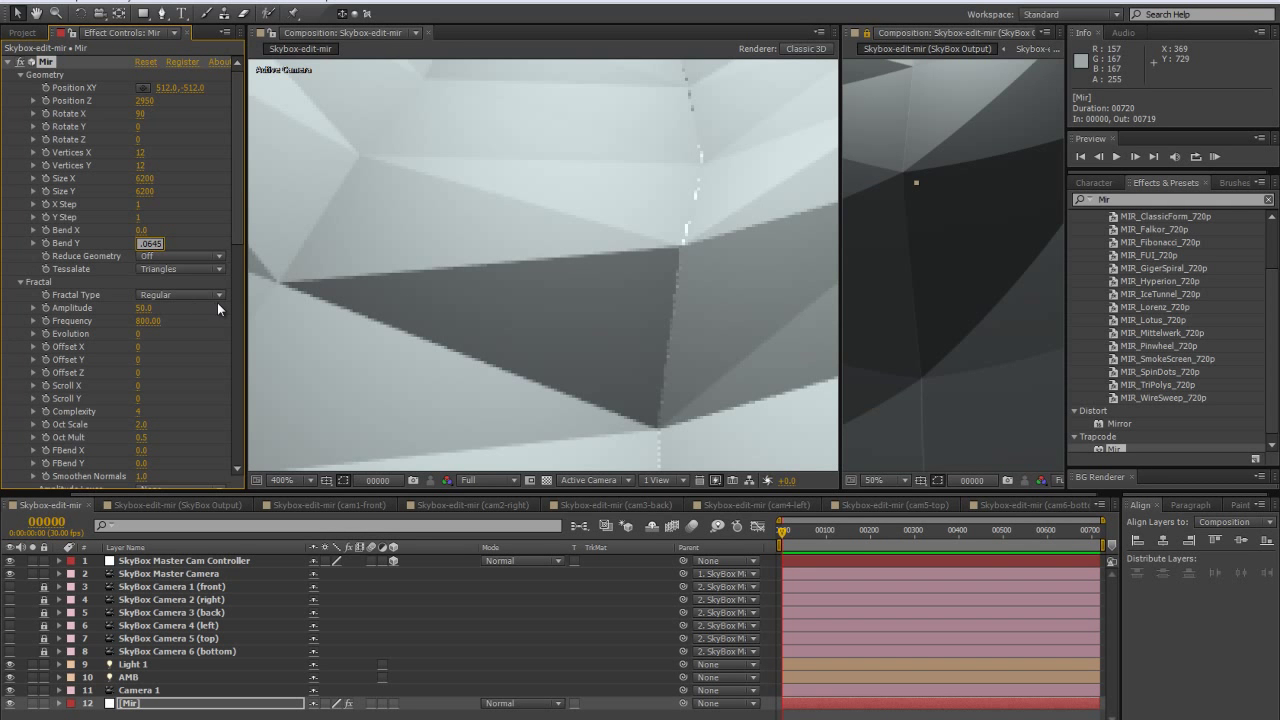
pyautogui.press('Return')
pyautogui.hotkey('ctrl', 'z')
pyautogui.hotkey('ctrl', 'shift', 'z')
pyautogui.click(142, 243)
pyautogui.press('Return')
pyautogui.click(142, 243)
pyautogui.press('Return')
# Raise Mir's vertex counts to 39 by 77 for a dense faceted tunnel mesh
pyautogui.scroll(-6, 472, 208)
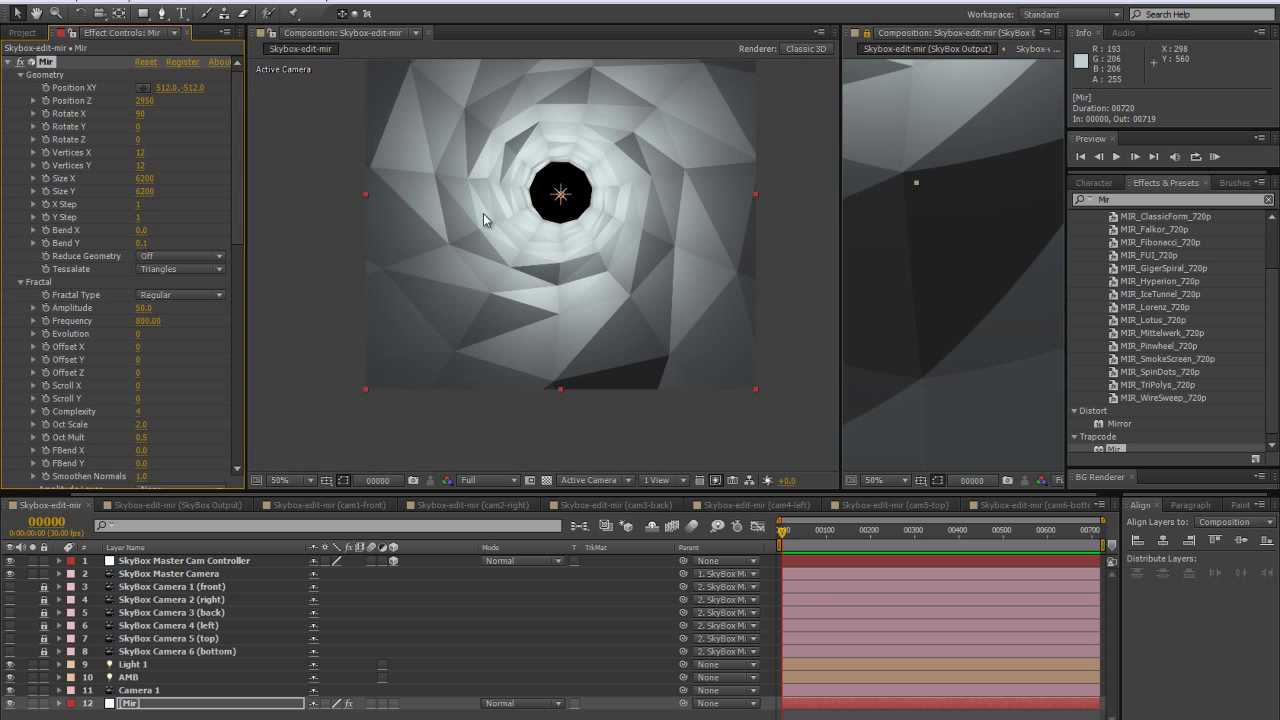
pyautogui.press('/')
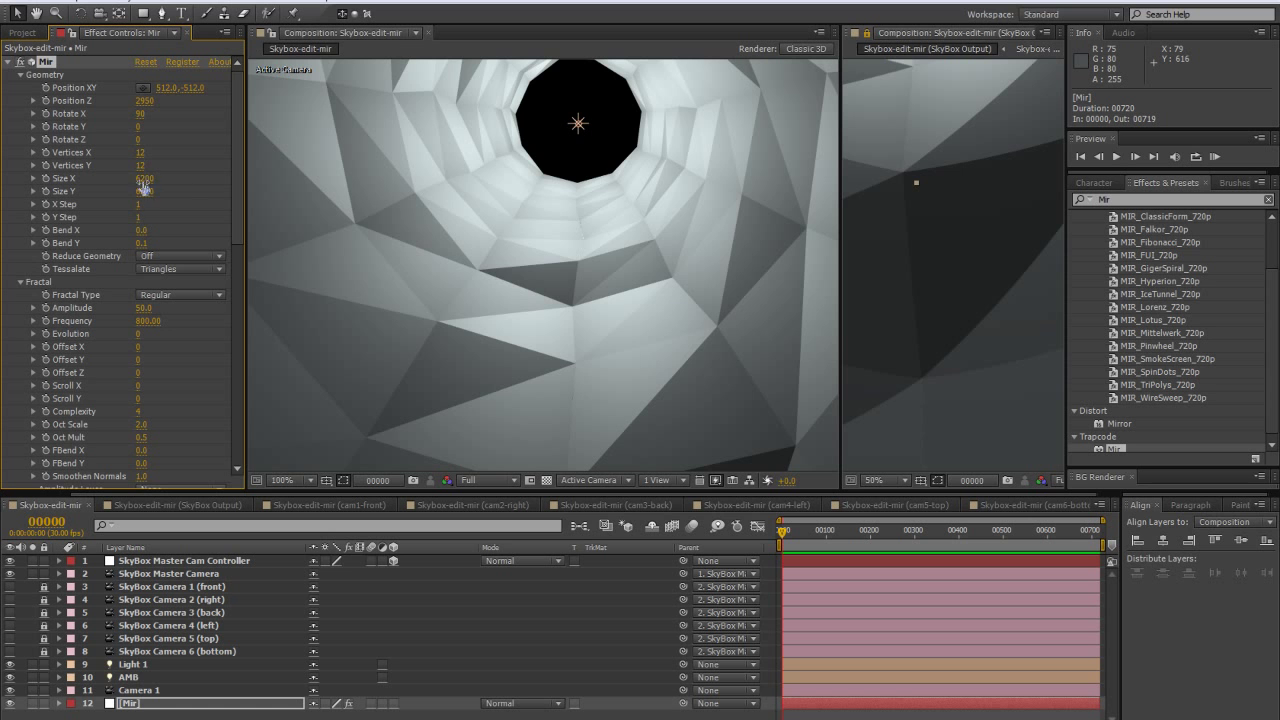
pyautogui.moveTo(142, 168); pyautogui.dragTo(186, 167)
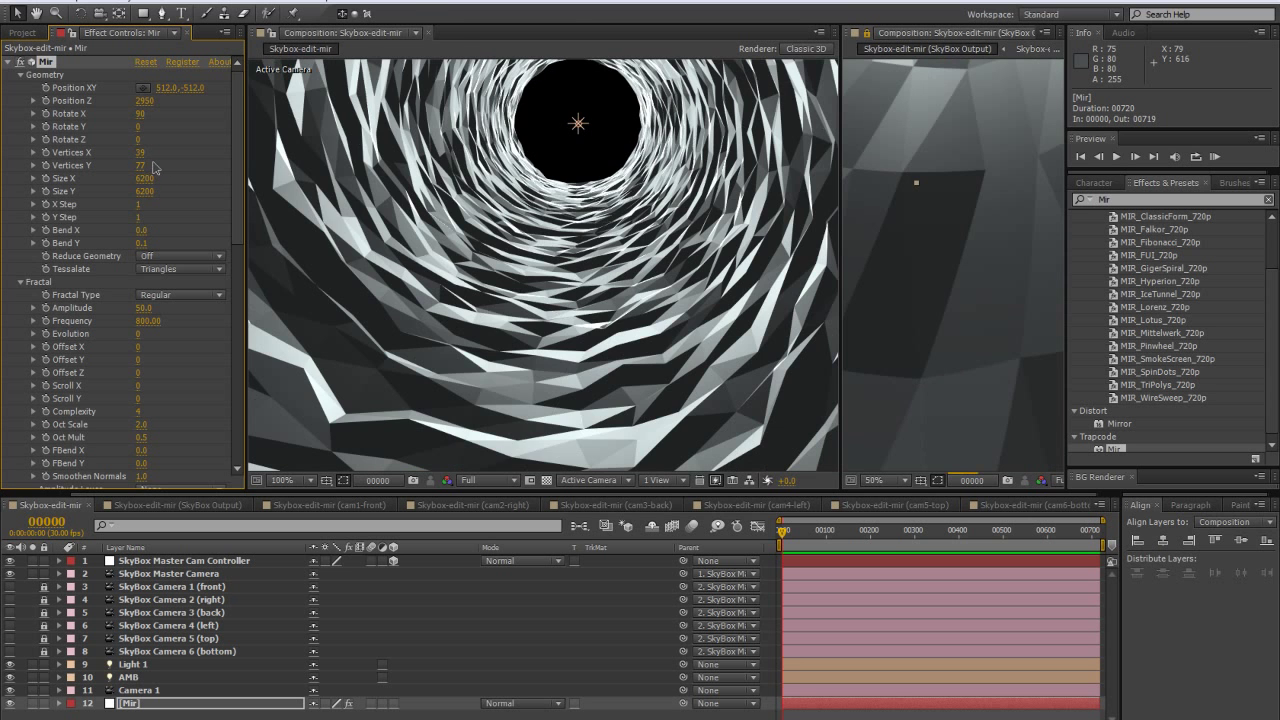
pyautogui.press(',')
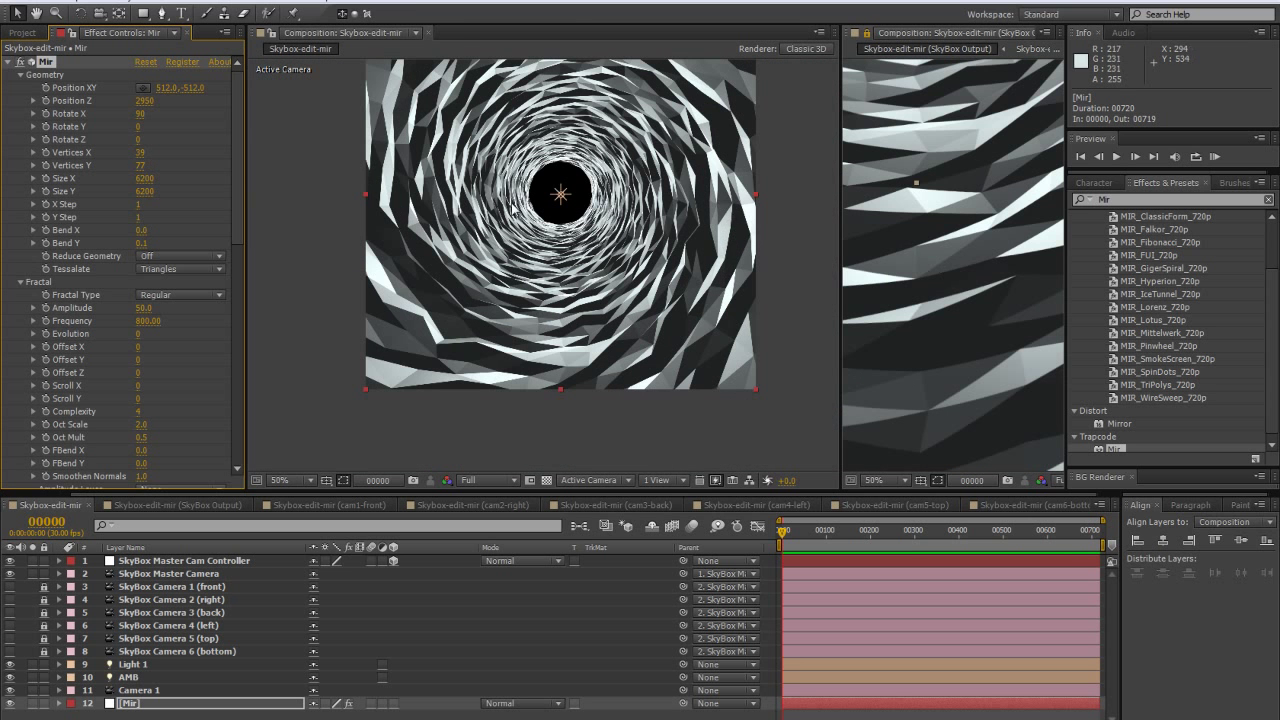
pyautogui.scroll(-4, 938, 210)
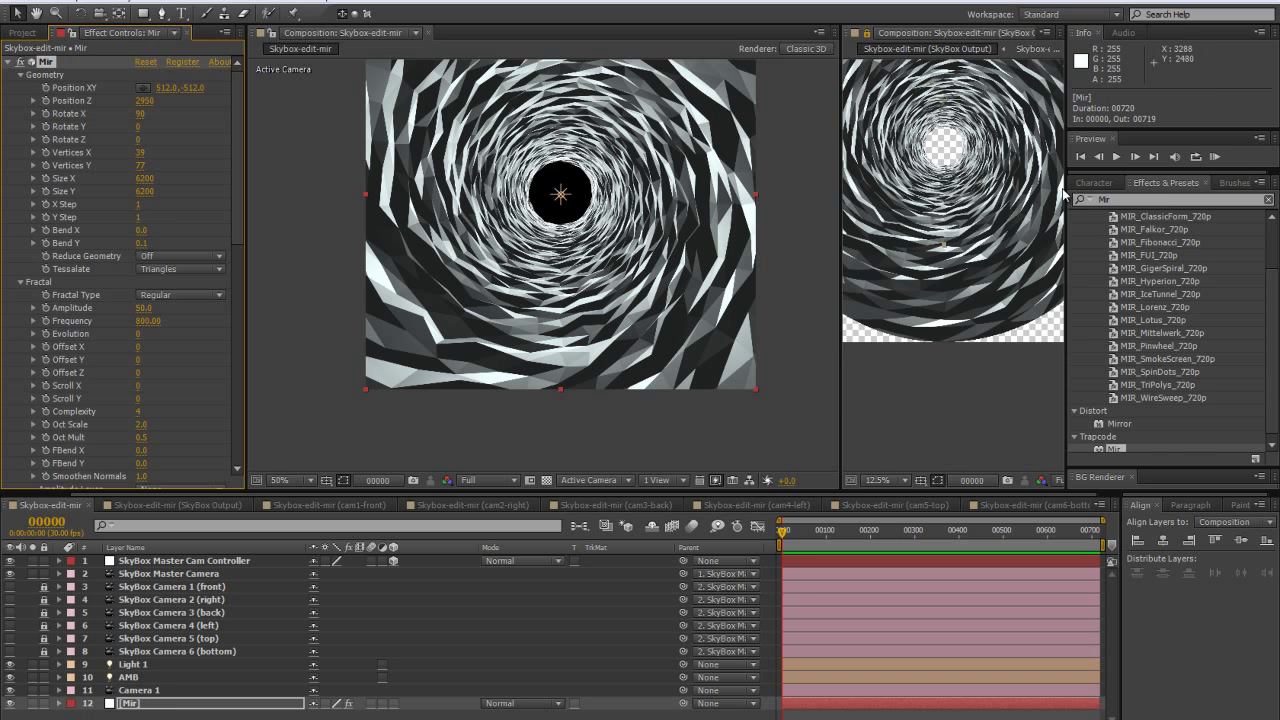
# Widen and pan the SkyBox Output viewer until the whole circular dome shows
pyautogui.moveTo(1065, 195); pyautogui.dragTo(1218, 195)
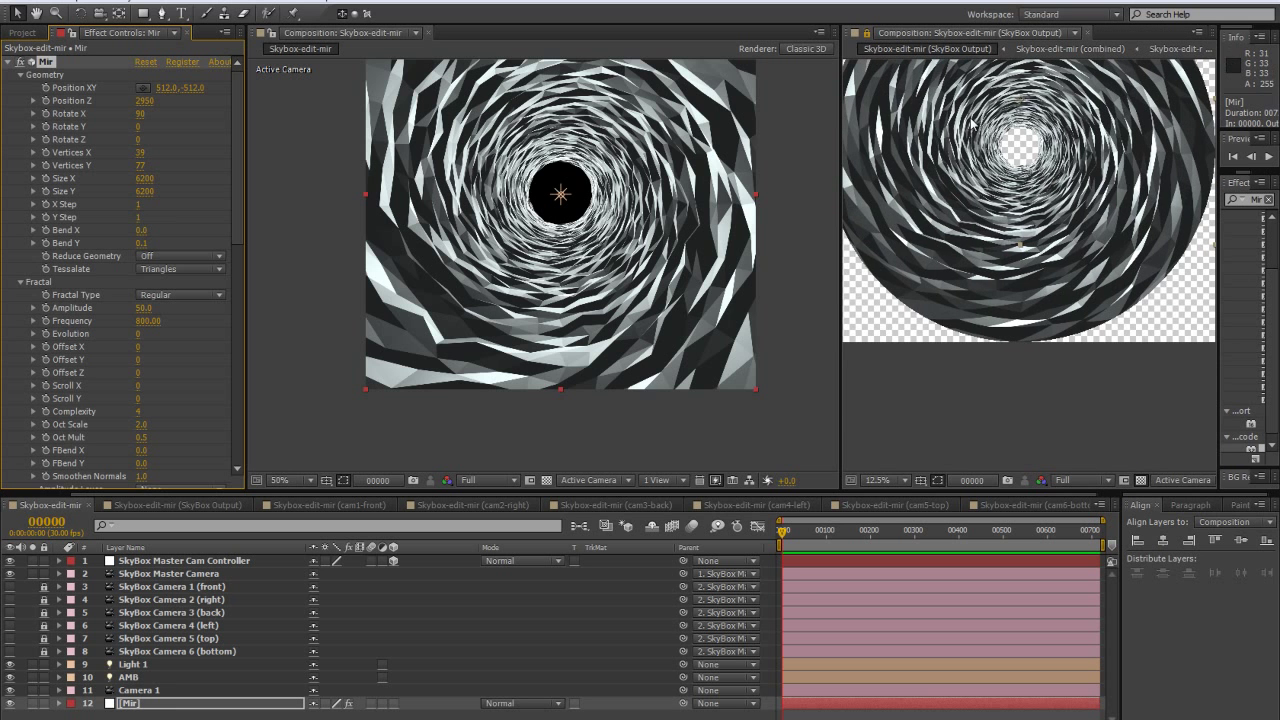
pyautogui.moveTo(966, 100); pyautogui.dragTo(1016, 215)
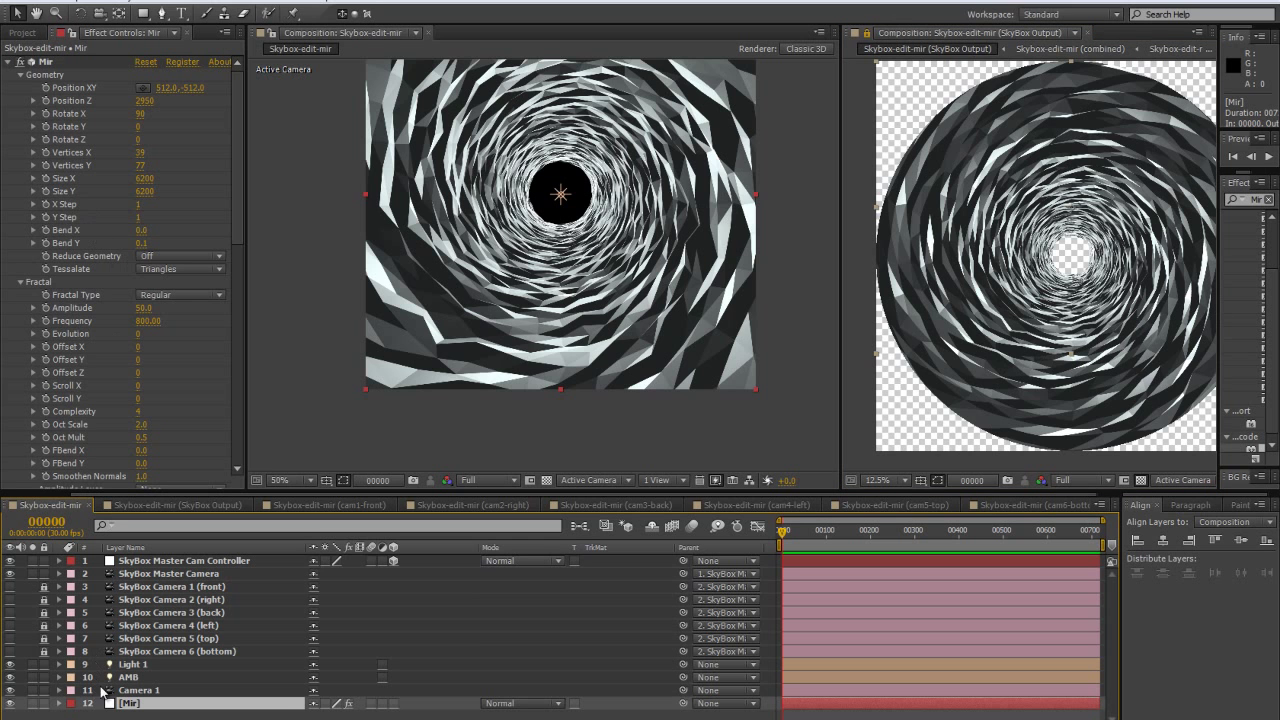
pyautogui.click(22, 32)
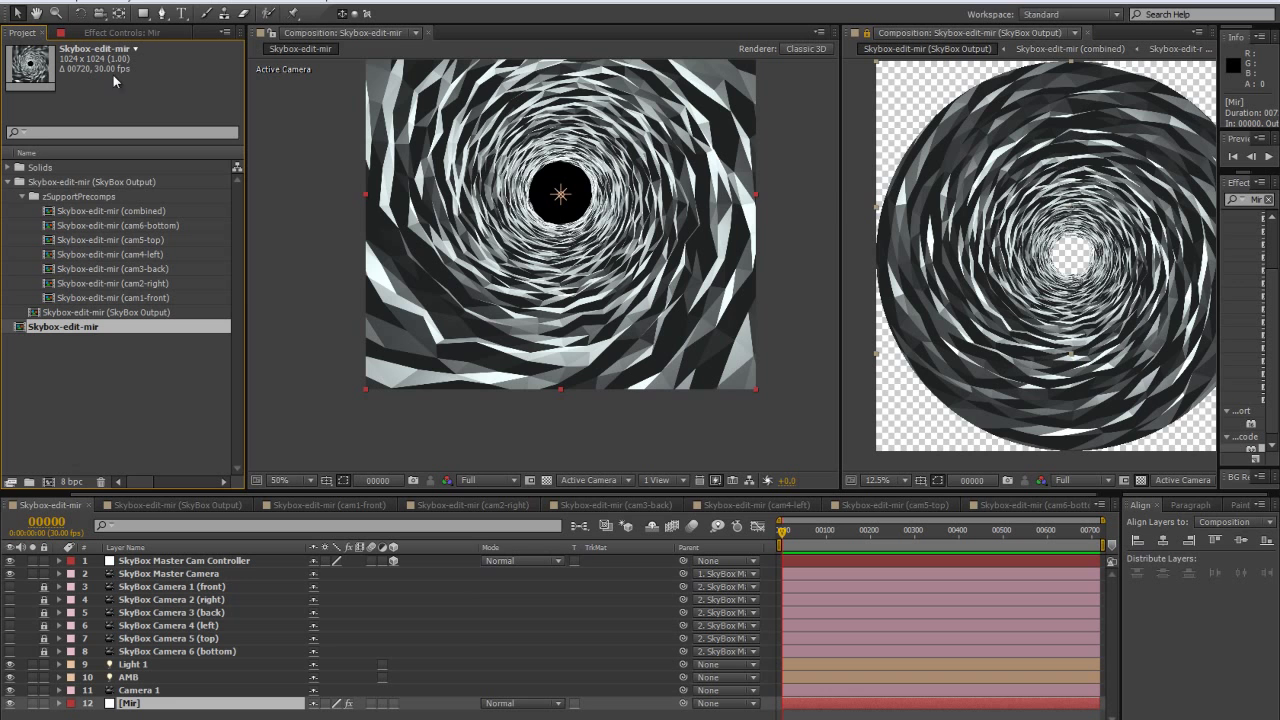
pyautogui.click(151, 33)
# Review Mir's Fractal settings (Amplitude 50, Frequency 800, Complexity 4, Oct Scale 2.0) and recenter the tunnel
pyautogui.scroll(-5, 96, 251)
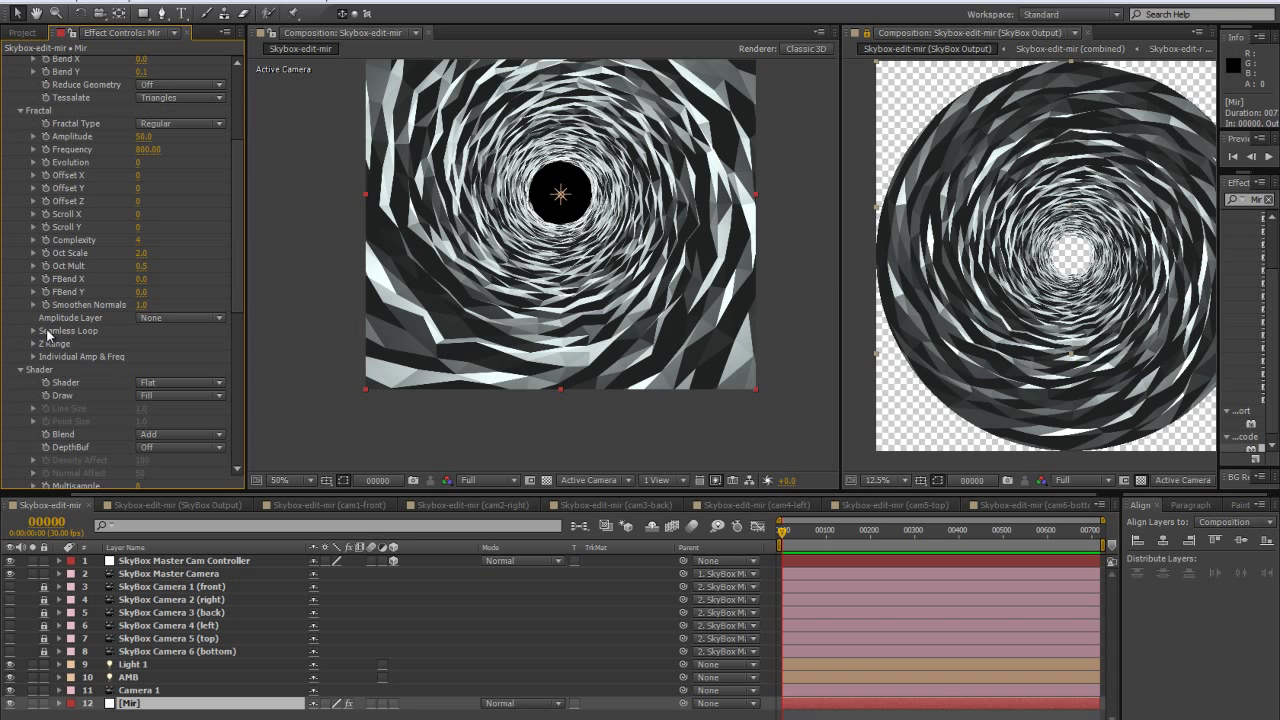
pyautogui.scroll(-1, 237, 293)
pyautogui.scroll(2, 222, 248)
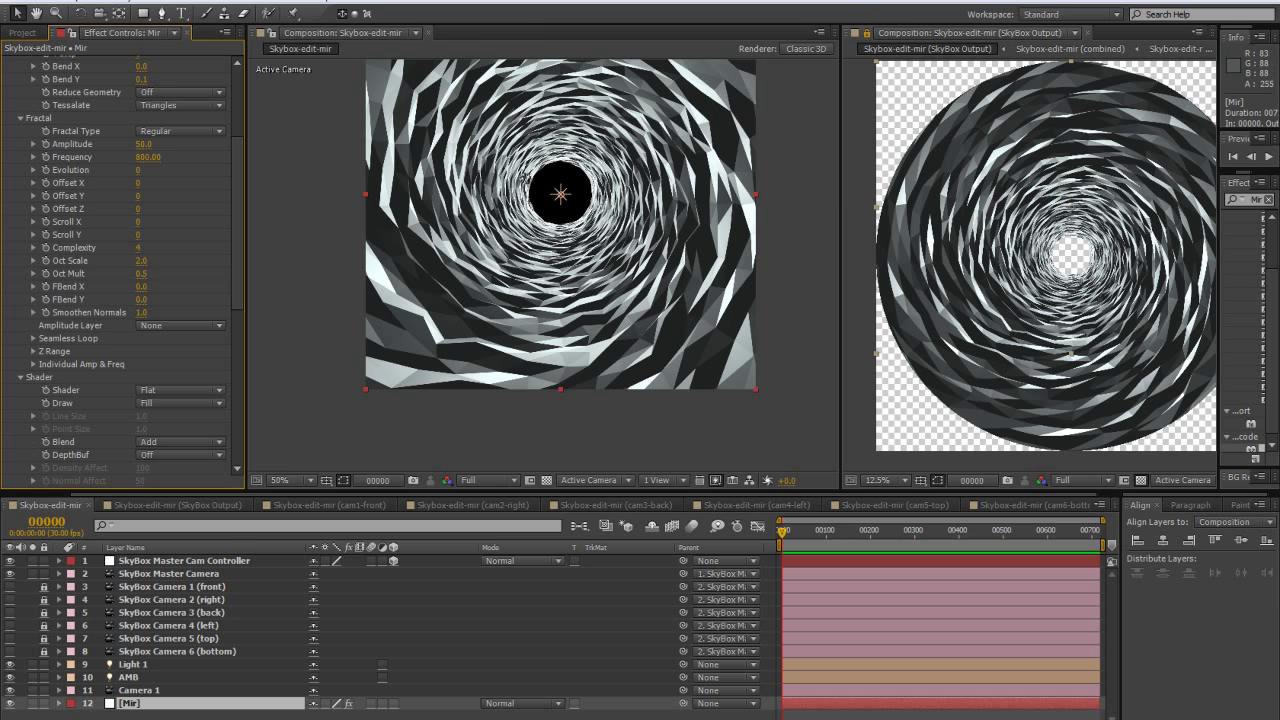
pyautogui.moveTo(590, 210); pyautogui.dragTo(594, 274)
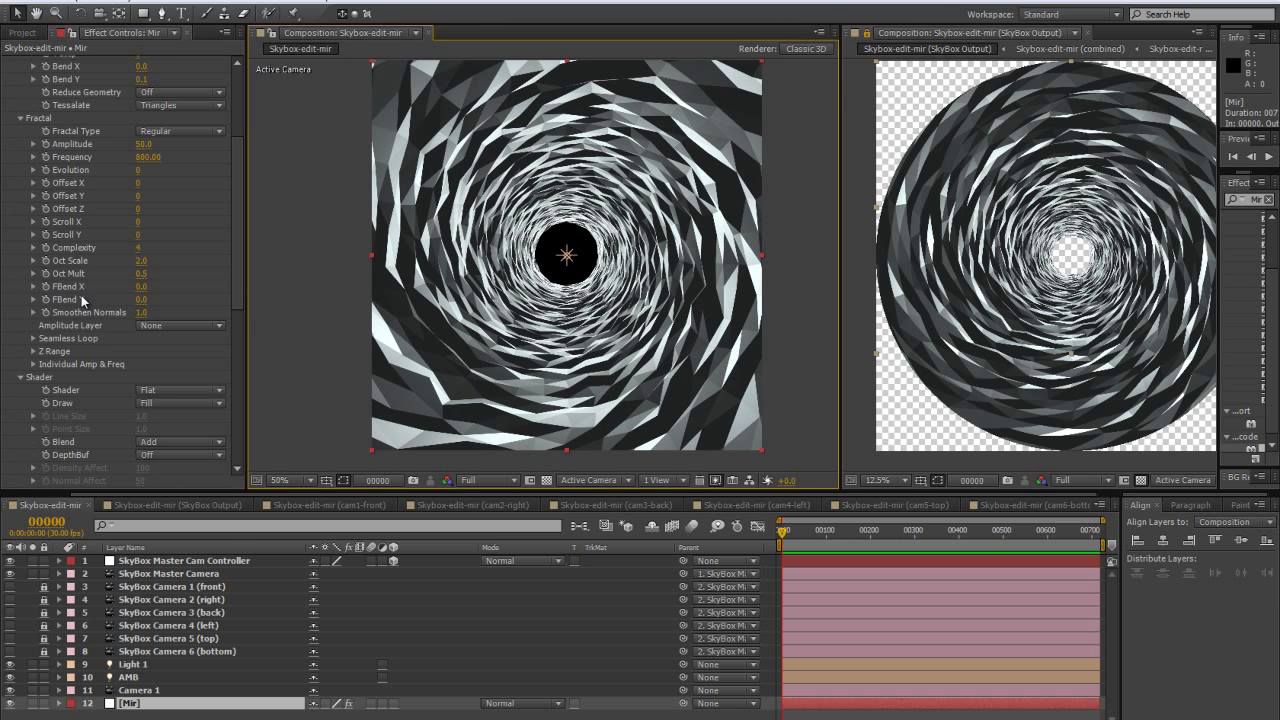
# Keyframe Mir's Scroll Y from 0 at the first frame to 6200 at frame 300
pyautogui.click(33, 338)
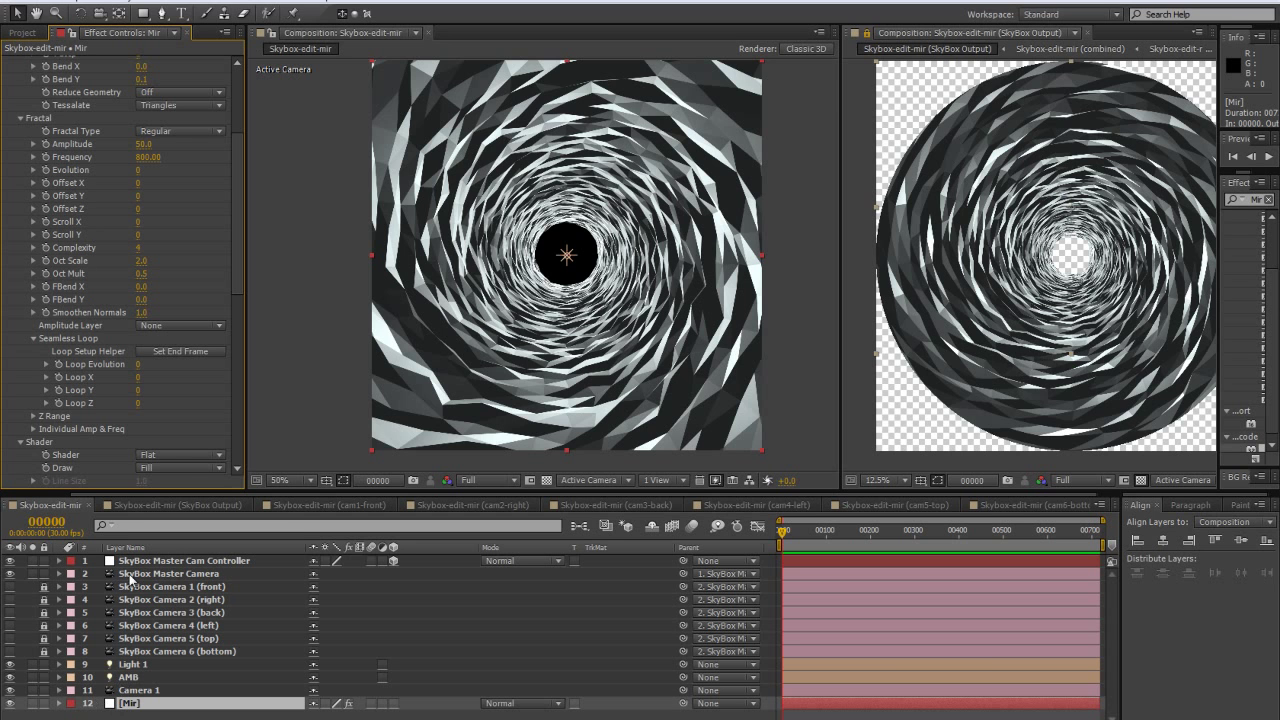
pyautogui.click(44, 232)
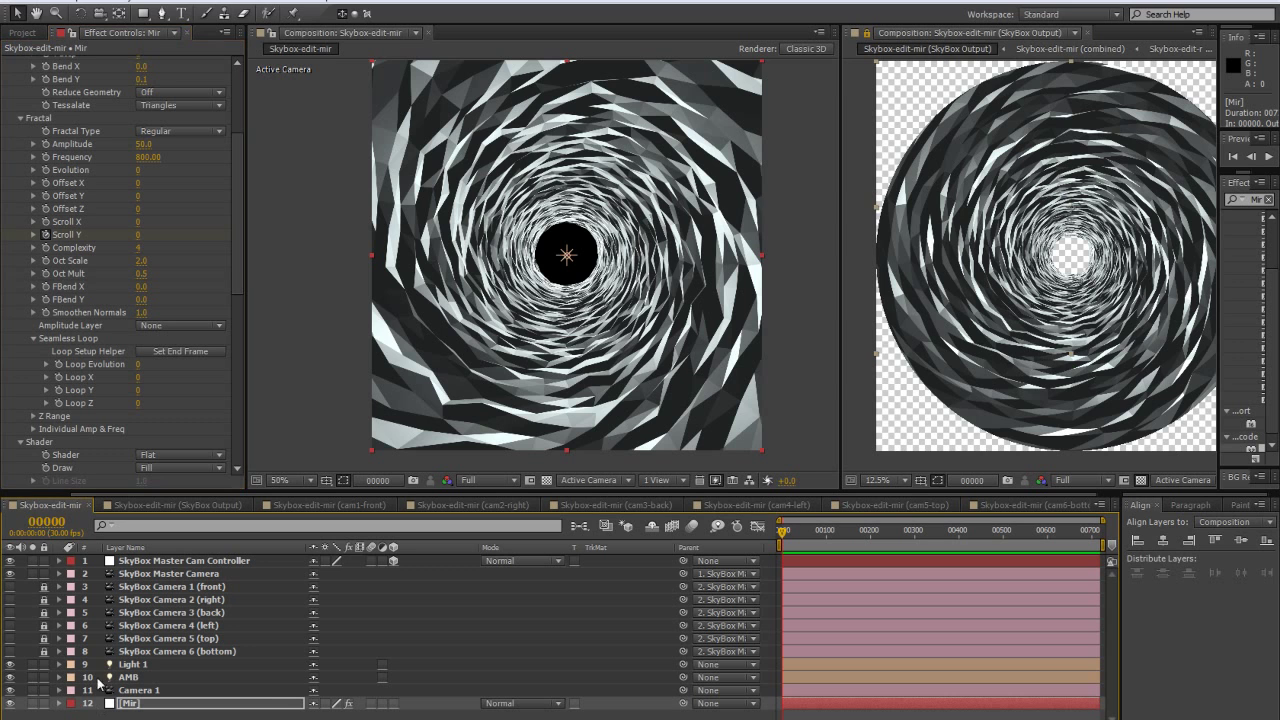
pyautogui.click(46, 521)
pyautogui.write('300')
pyautogui.press('Return')
pyautogui.scroll(3, 169, 262)
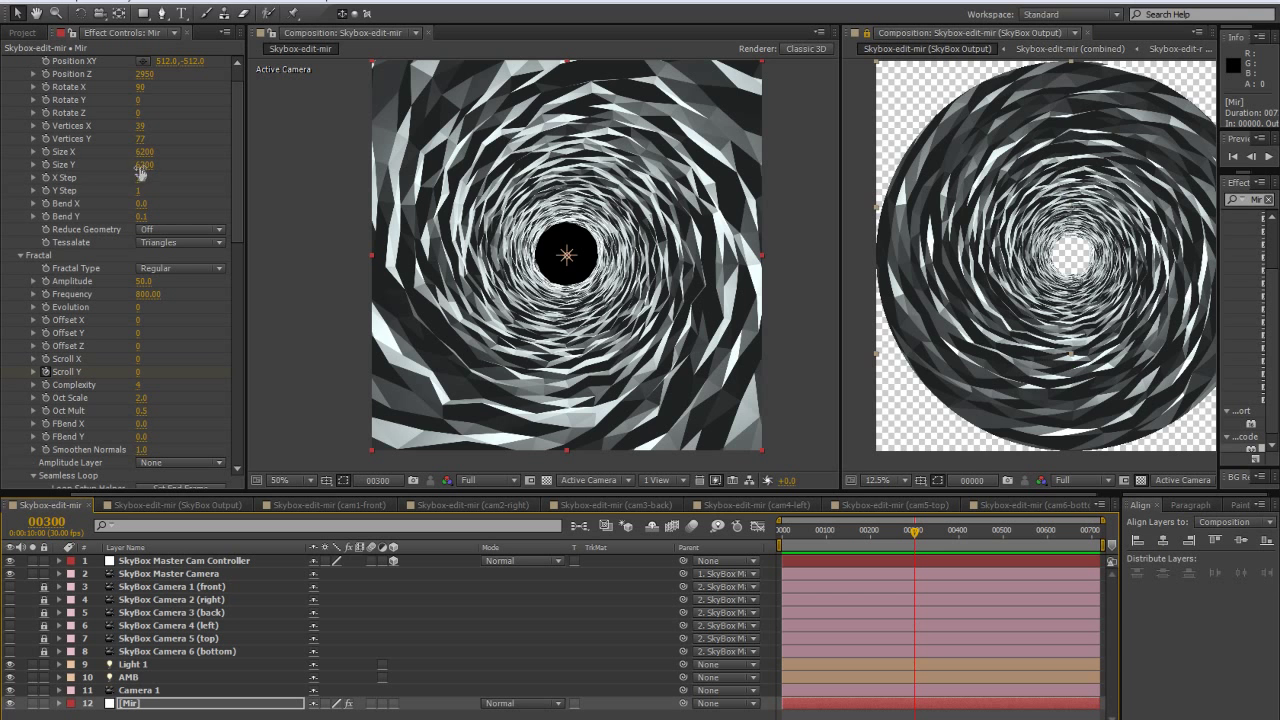
pyautogui.click(139, 371)
pyautogui.write('6200')
pyautogui.press('Return')
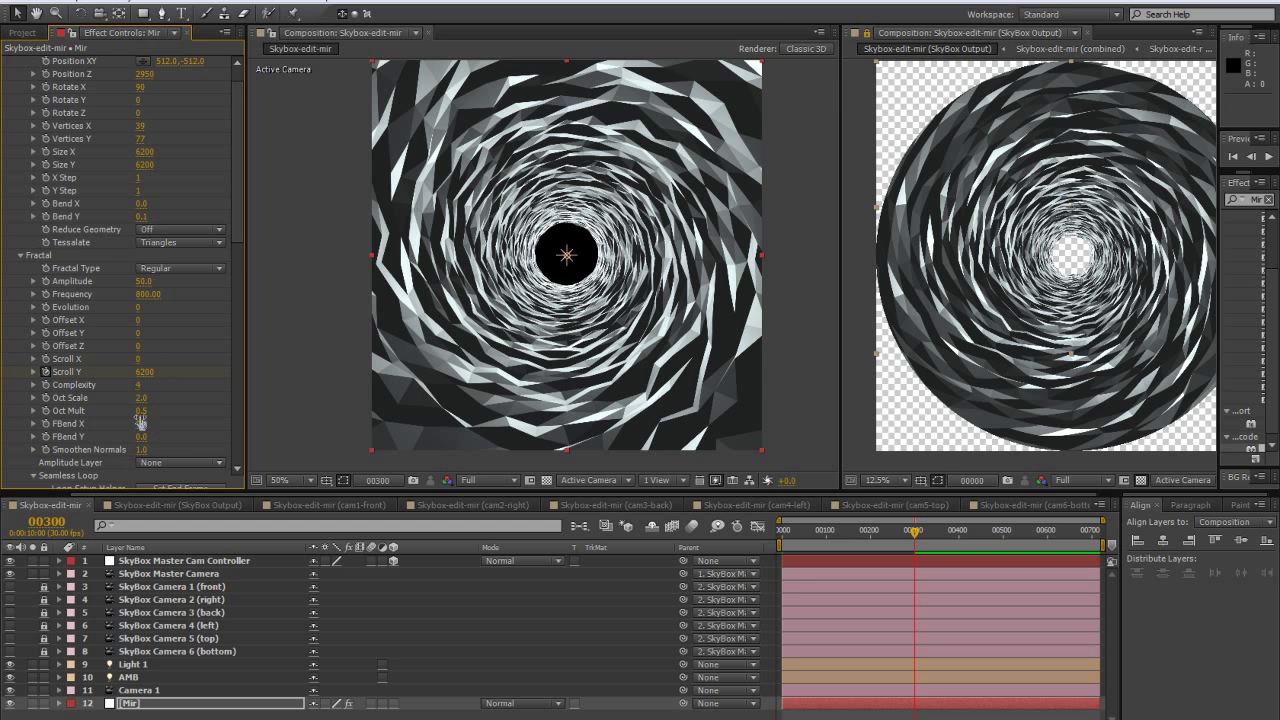
pyautogui.scroll(-3, 151, 404)
pyautogui.scroll(-3, 81, 361)
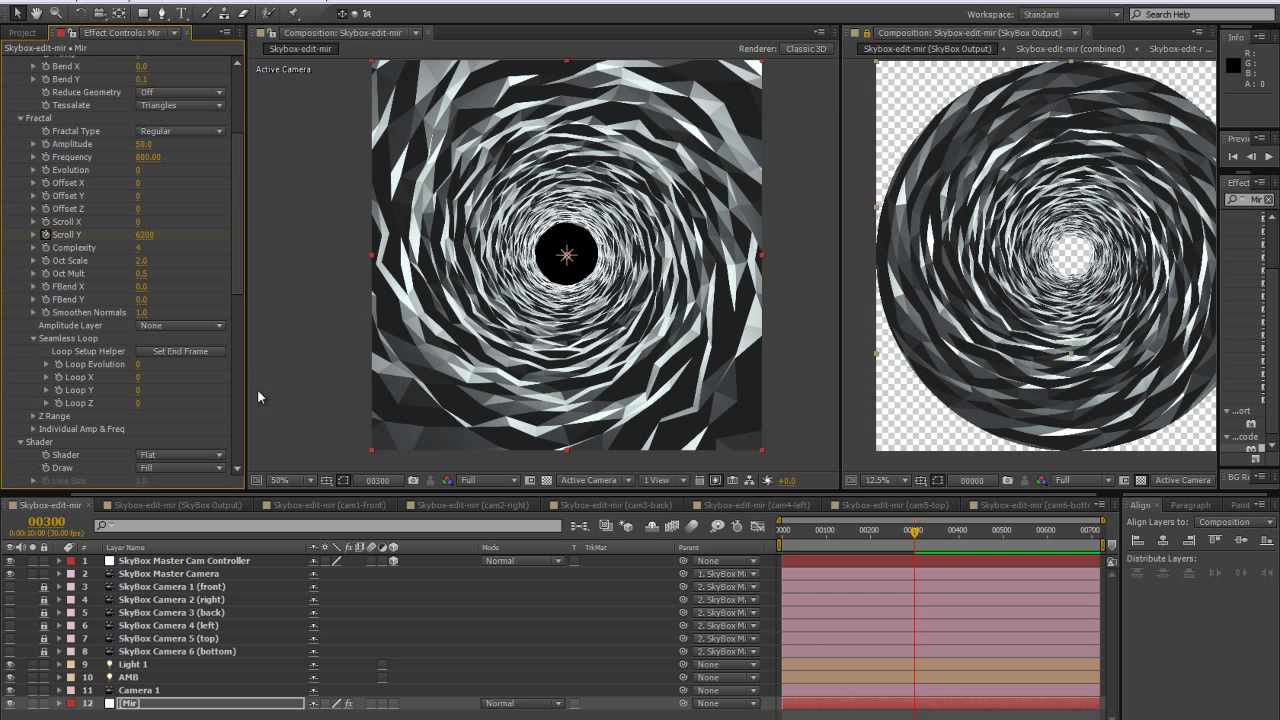
# Set Seamless Loop's Loop Y to 6200 with Set End Frame and add a marker at frame 300
pyautogui.scroll(-1, 914, 706)
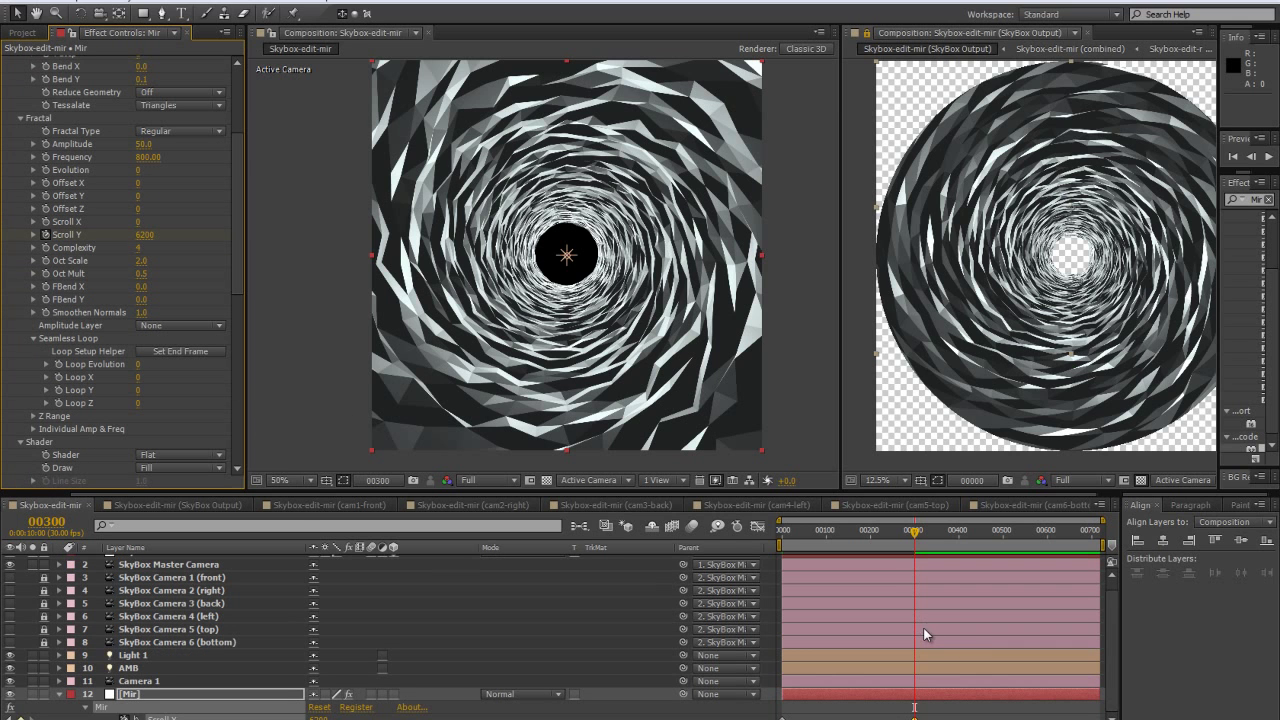
pyautogui.click(171, 351)
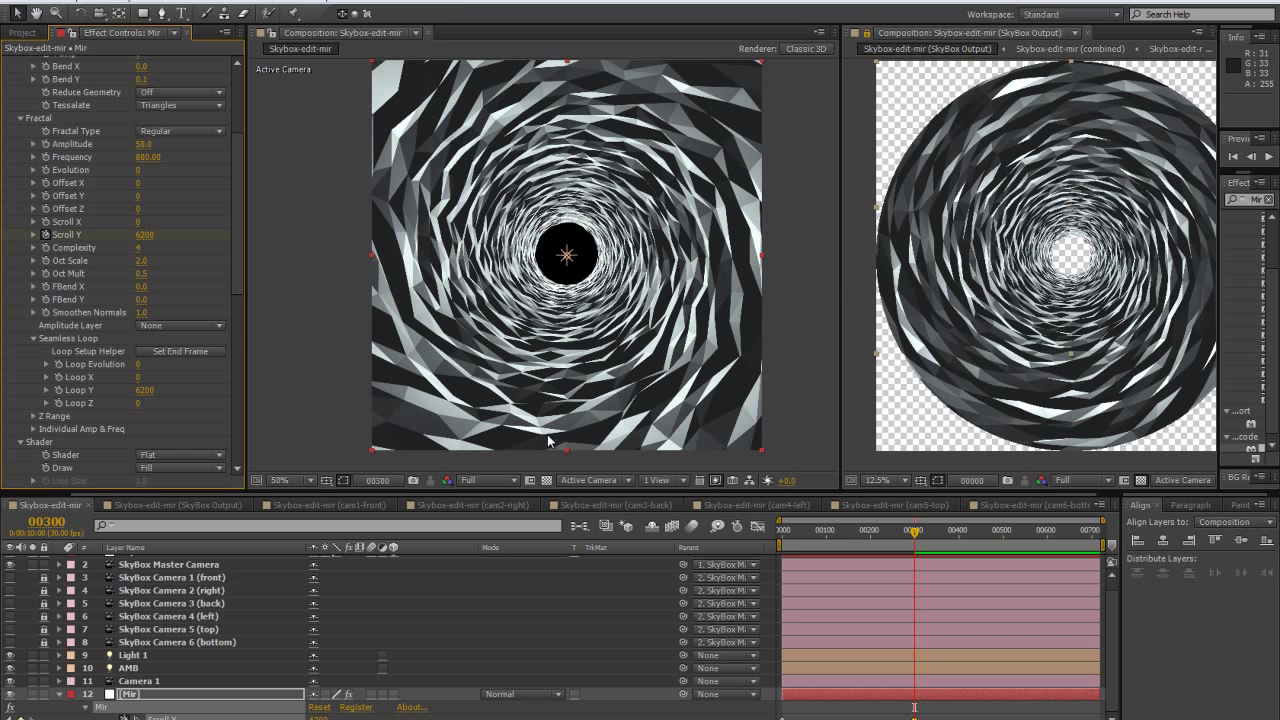
pyautogui.hotkey('shift', '3')
# Compare the start frame against frame 300, then check frame 299, where Scroll Y reads 6179
pyautogui.press('Home')
pyautogui.press('3')
pyautogui.press('Home')
pyautogui.press('3')
pyautogui.press('Home')
pyautogui.press('3')
pyautogui.press('Home')
pyautogui.press('3')
pyautogui.press('Home')
pyautogui.press('3')
pyautogui.press('Home')
pyautogui.press('3')
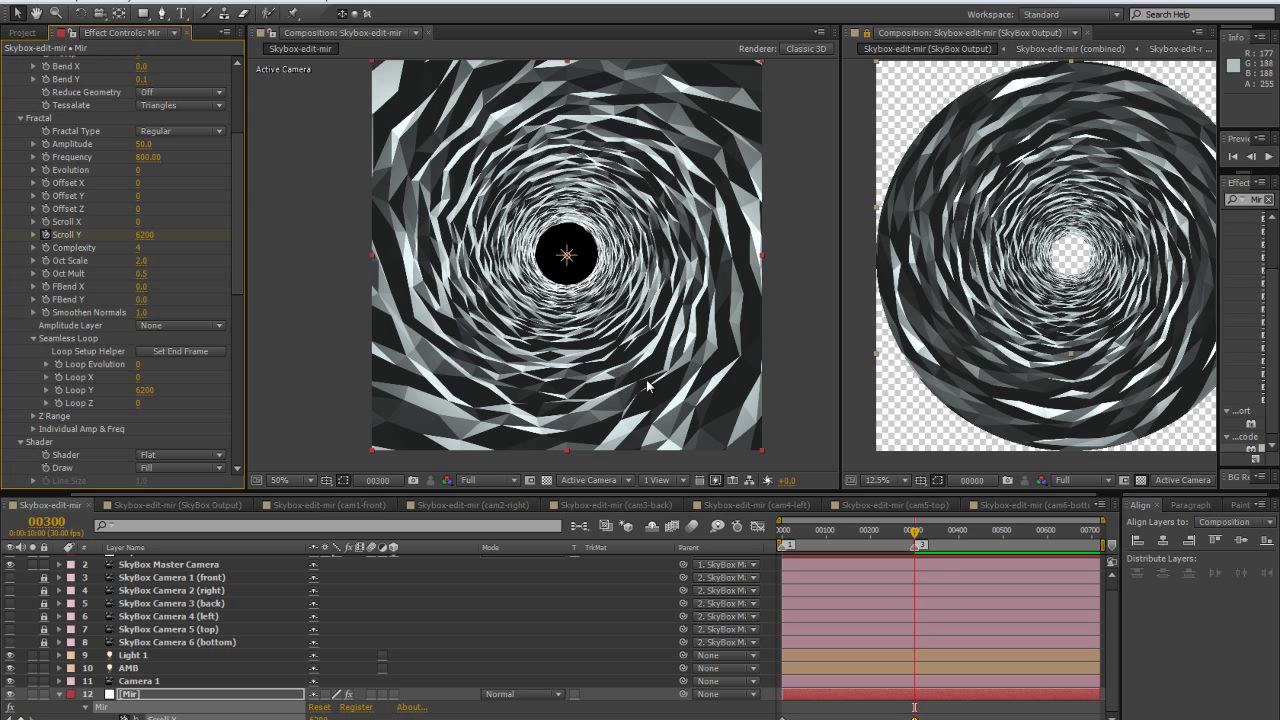
pyautogui.press('pageup')
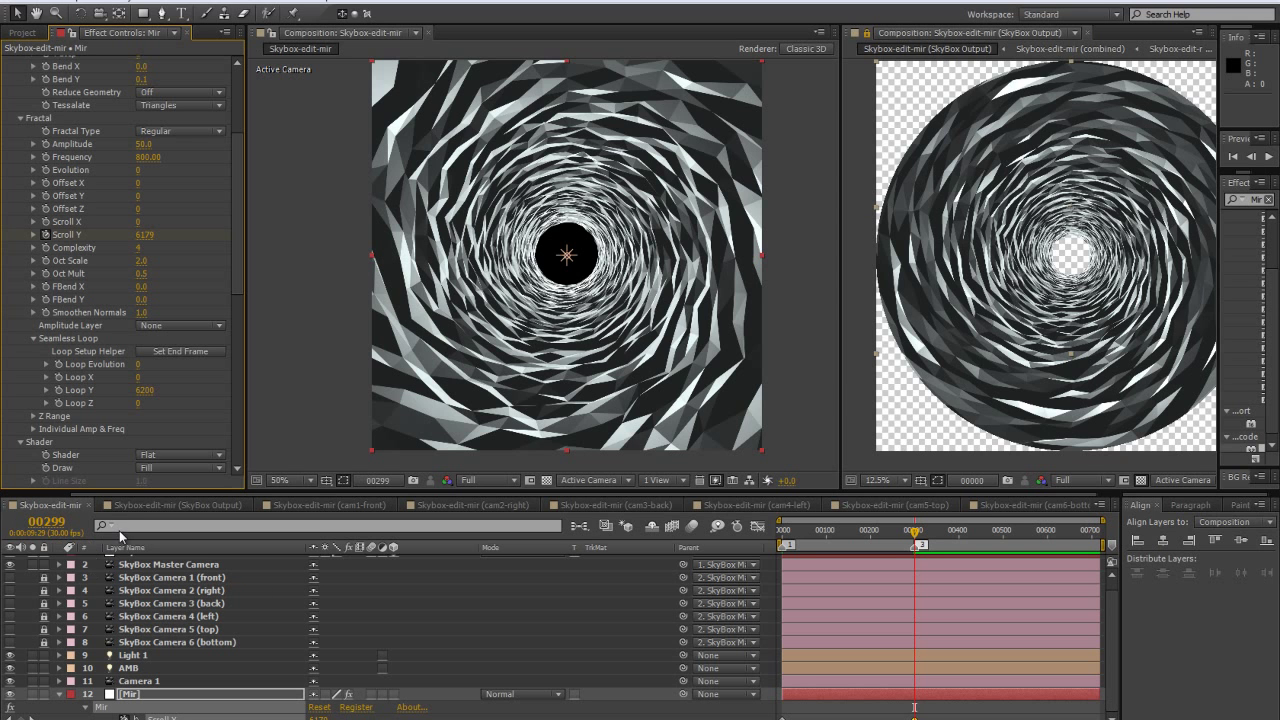
pyautogui.press('Home')
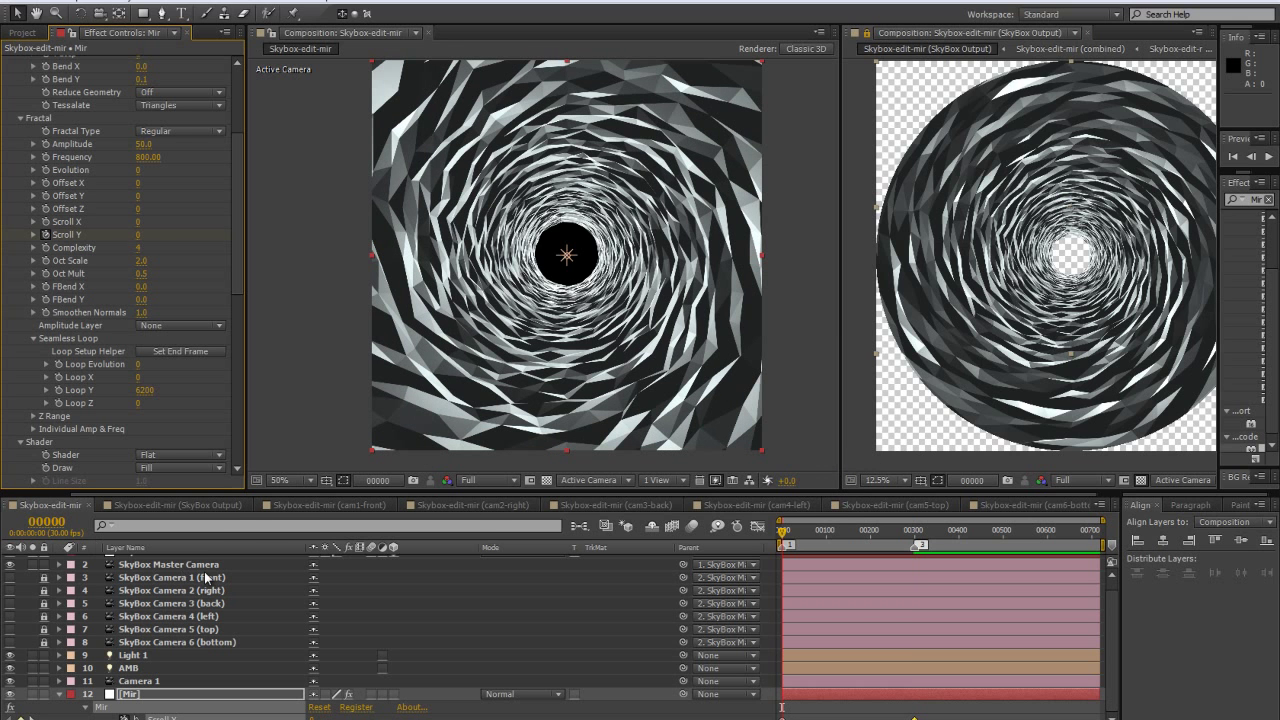
pyautogui.press('End')
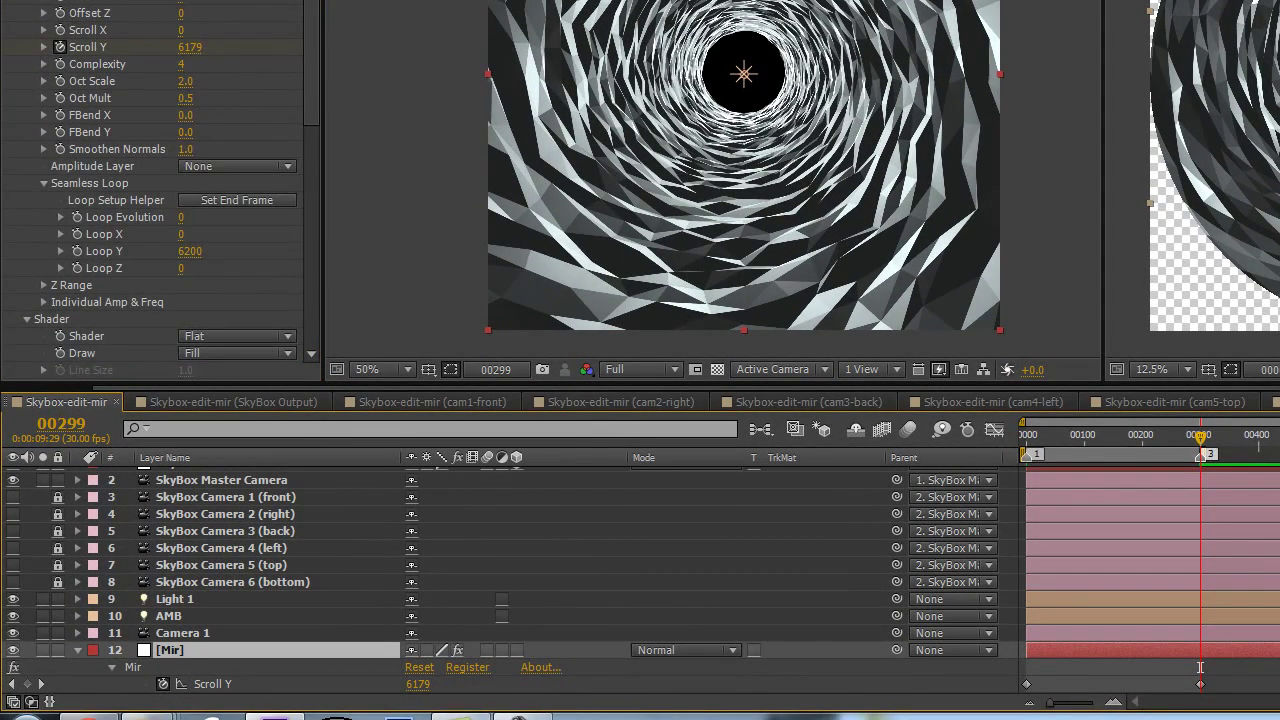
# Open the SkyBox Output comp at frame 00299 with Quarter preview resolution
pyautogui.doubleClick(129, 145)
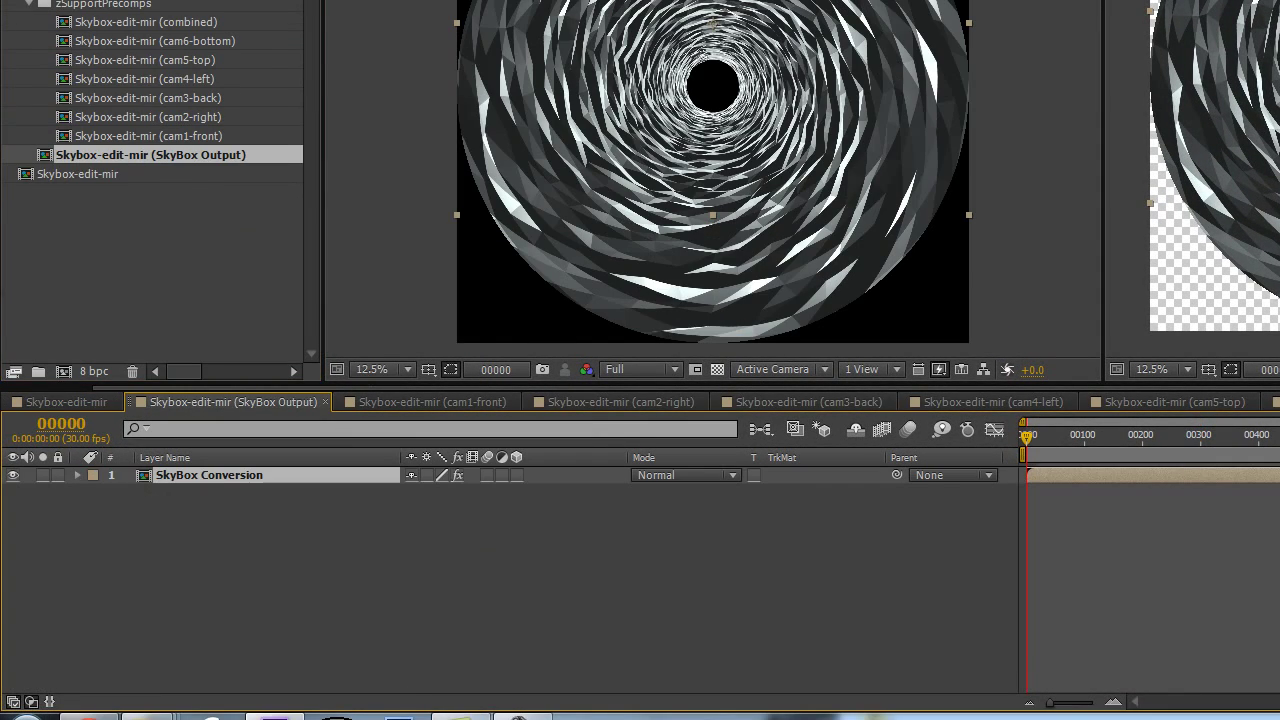
pyautogui.click(58, 422)
pyautogui.write('299')
pyautogui.press('Return')
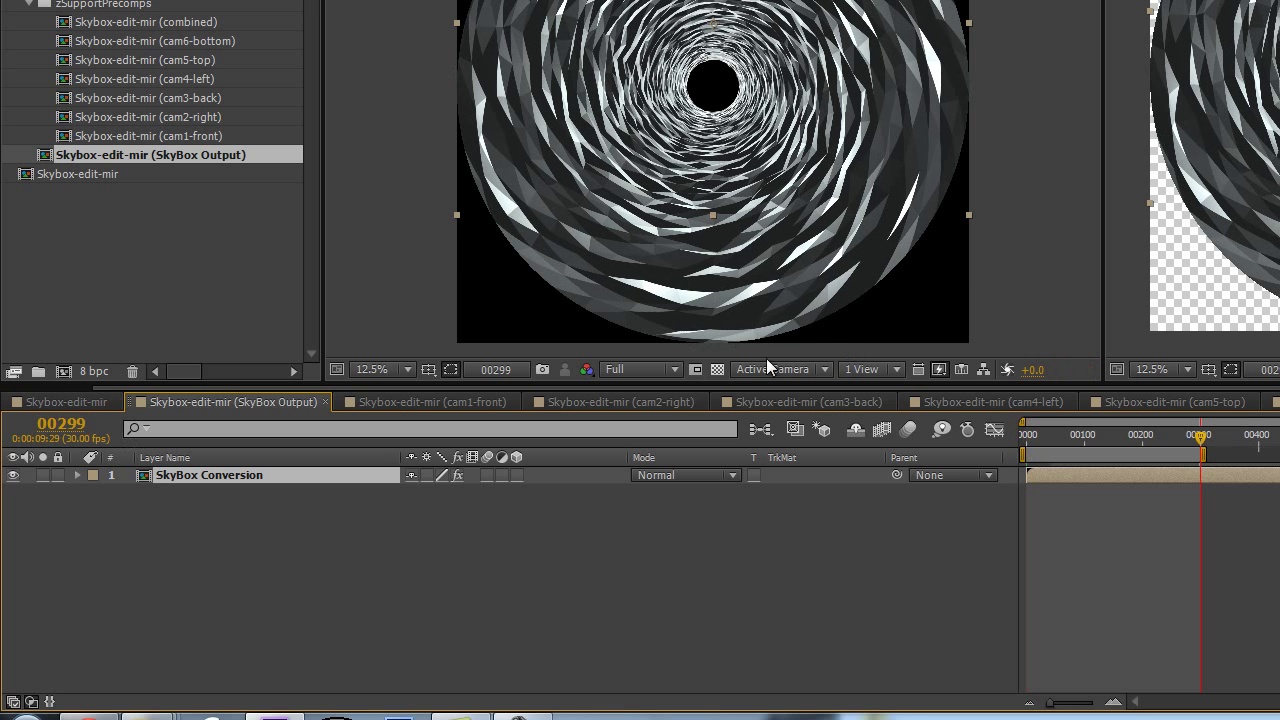
pyautogui.click(663, 368)
pyautogui.click(625, 489)
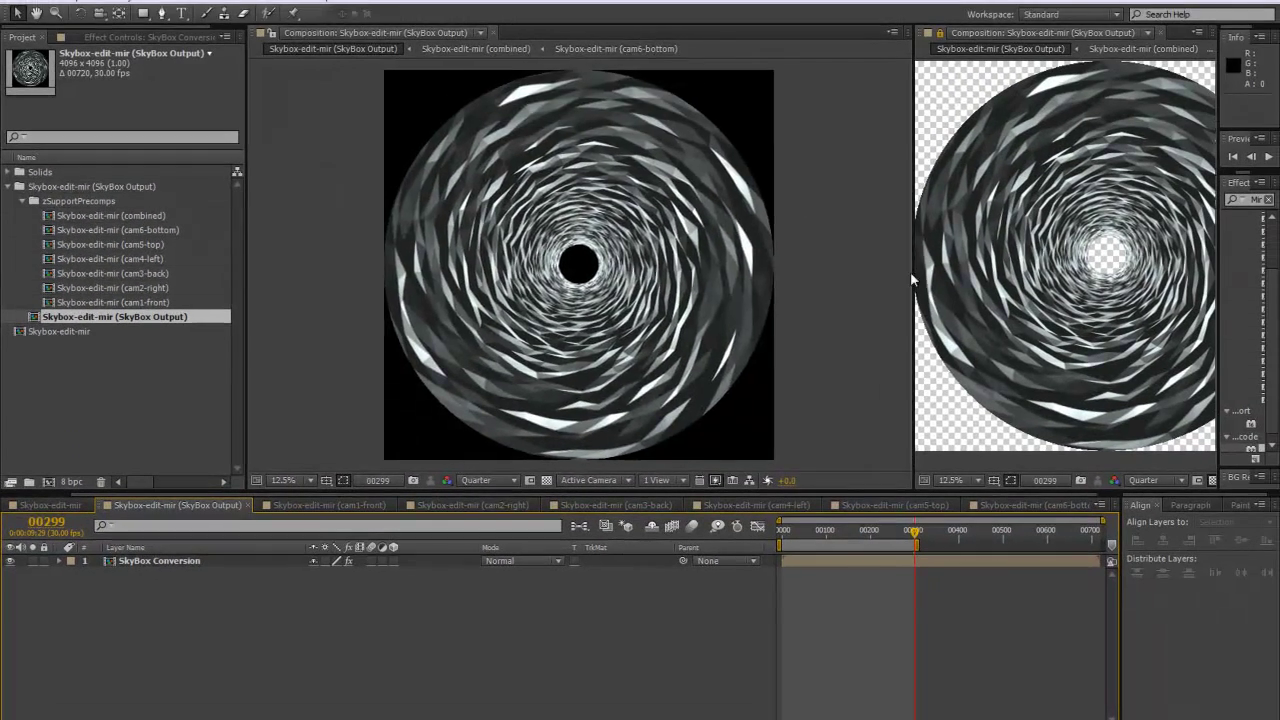
# Deselect the SkyBox Conversion layer and RAM-preview the fulldome tunnel
pyautogui.scroll(1, 657, 310)
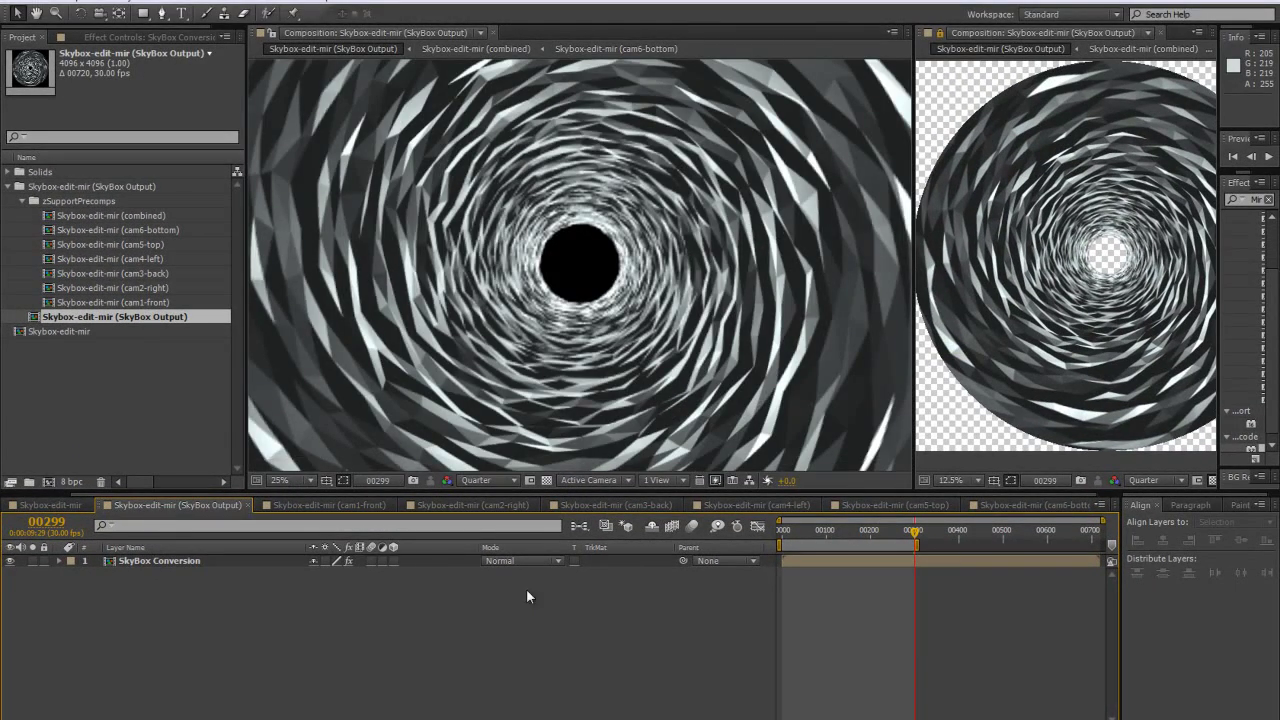
pyautogui.scroll(-1, 600, 358)
pyautogui.click(235, 563)
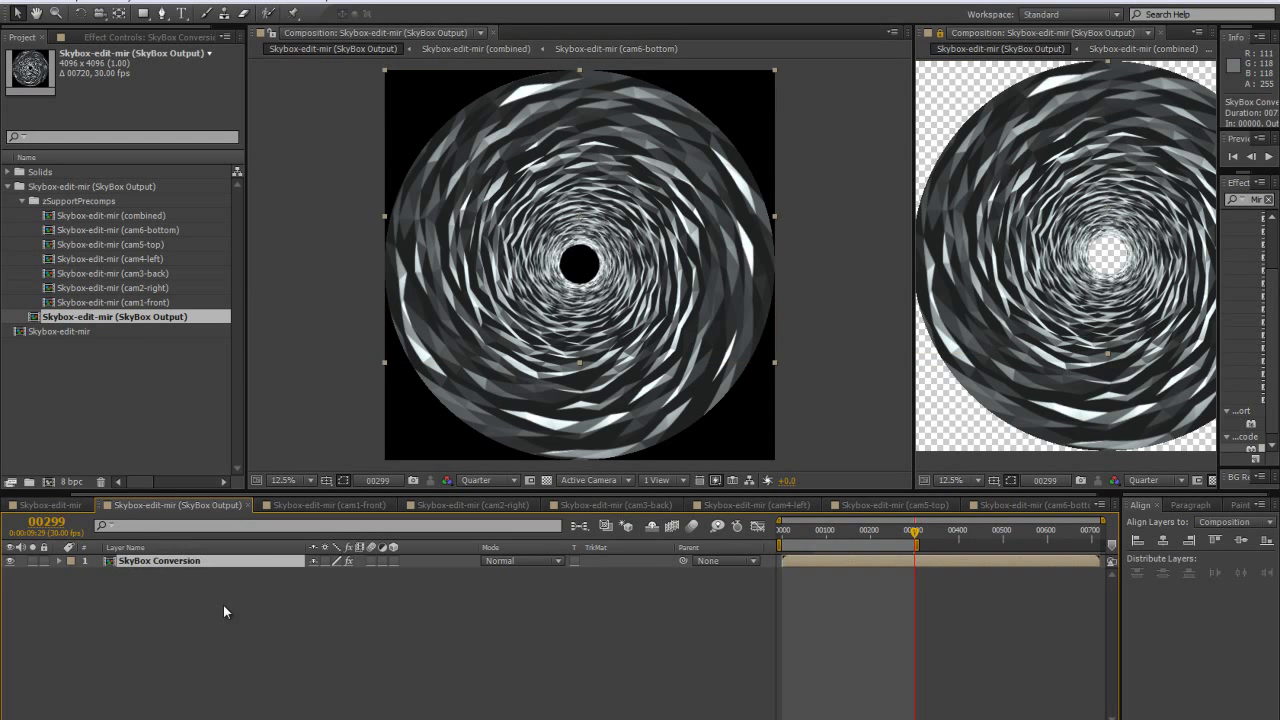
pyautogui.click(229, 612)
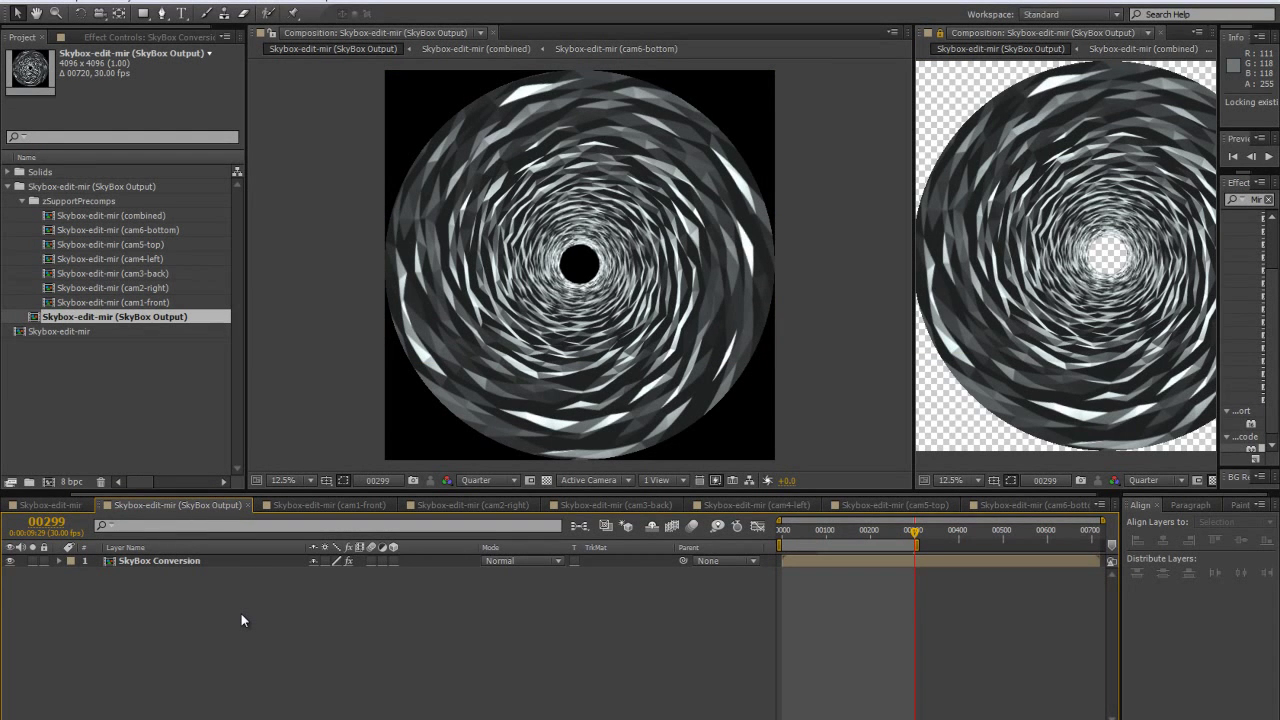
pyautogui.press('KP_0')
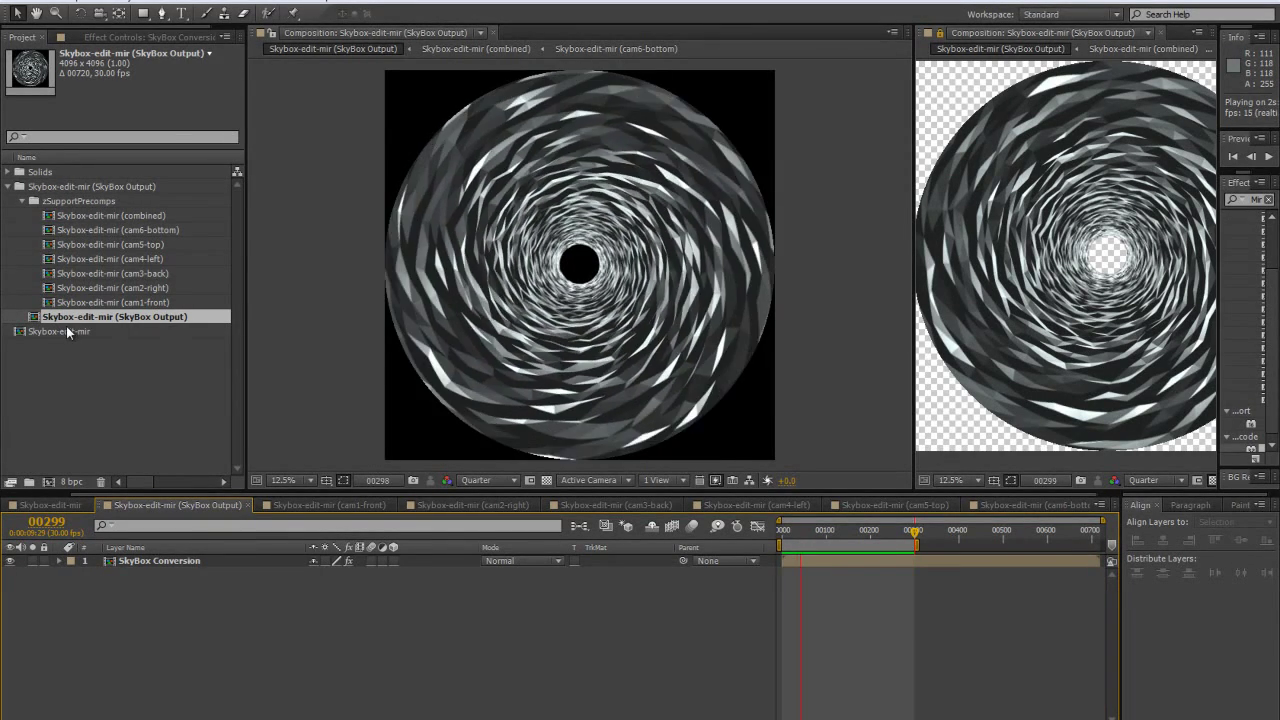
# In Skybox-edit-mir, change Scroll Y at frame 300 to 5208
pyautogui.doubleClick(63, 331)
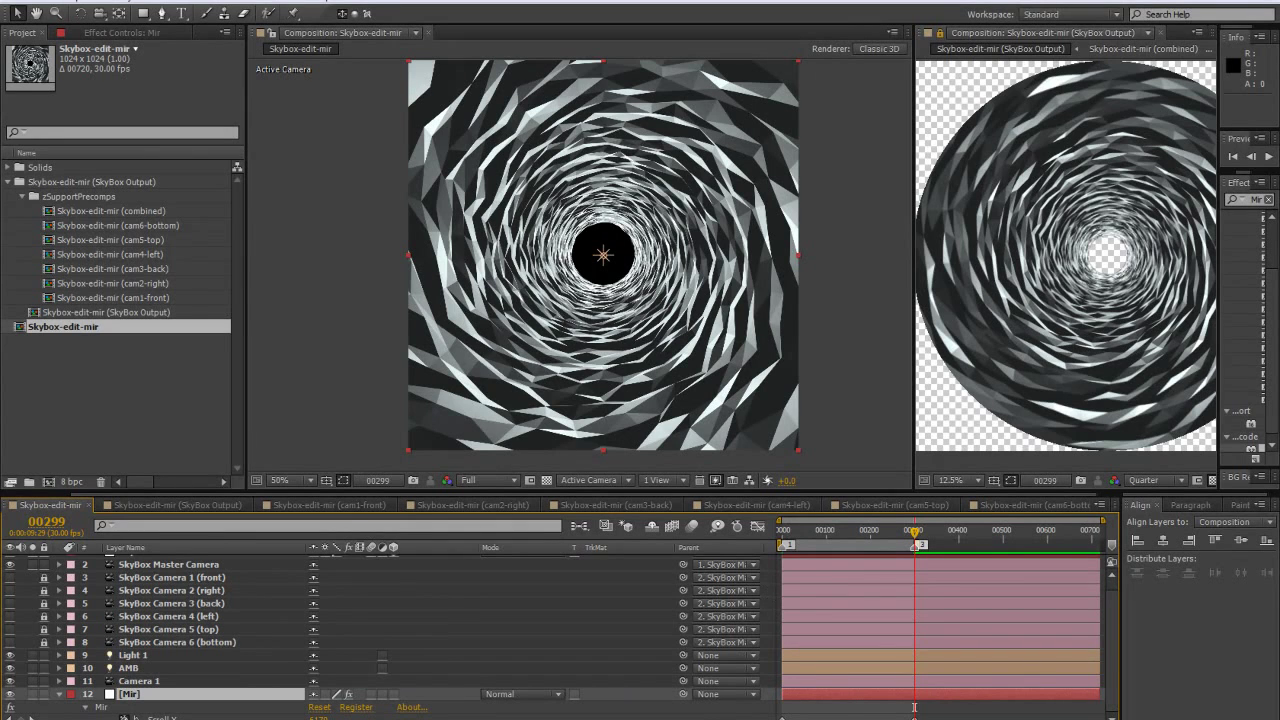
pyautogui.press('pagedown')
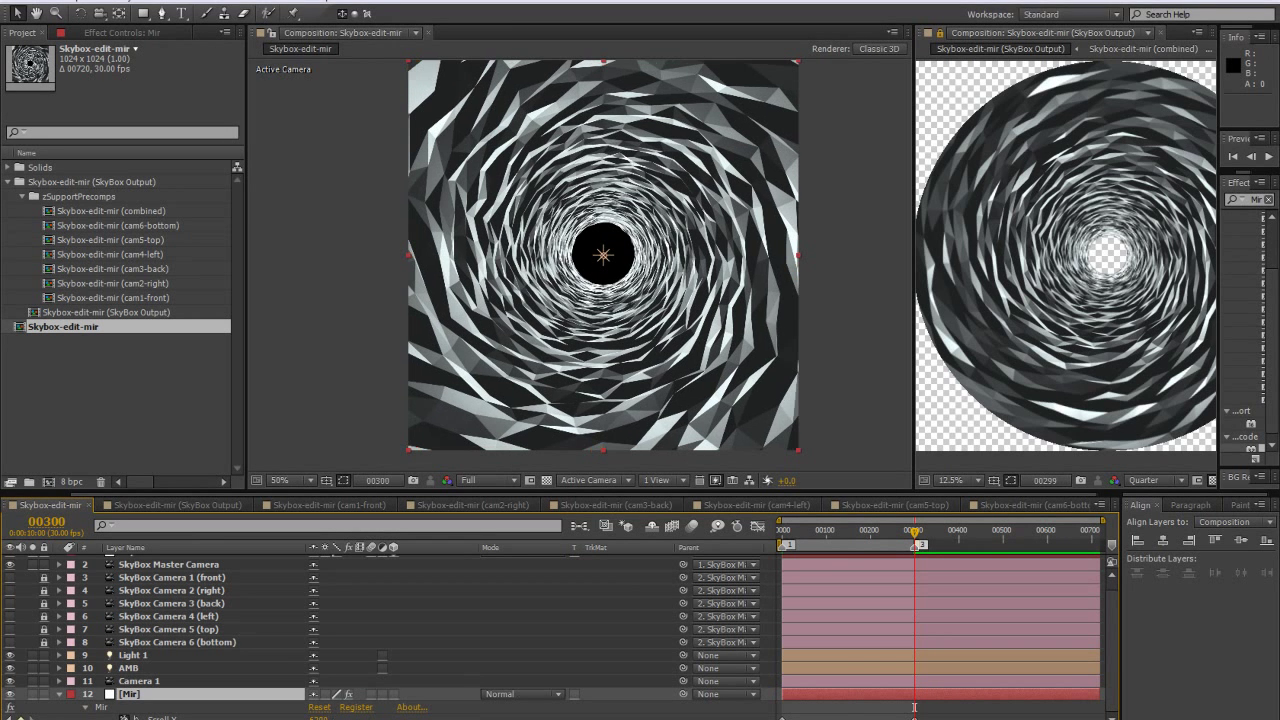
pyautogui.click(321, 716)
pyautogui.write('5208')
pyautogui.press('Return')
# Set Mir's Loop Y to -6200 to match Scroll Y and return to the first frame
pyautogui.click(152, 35)
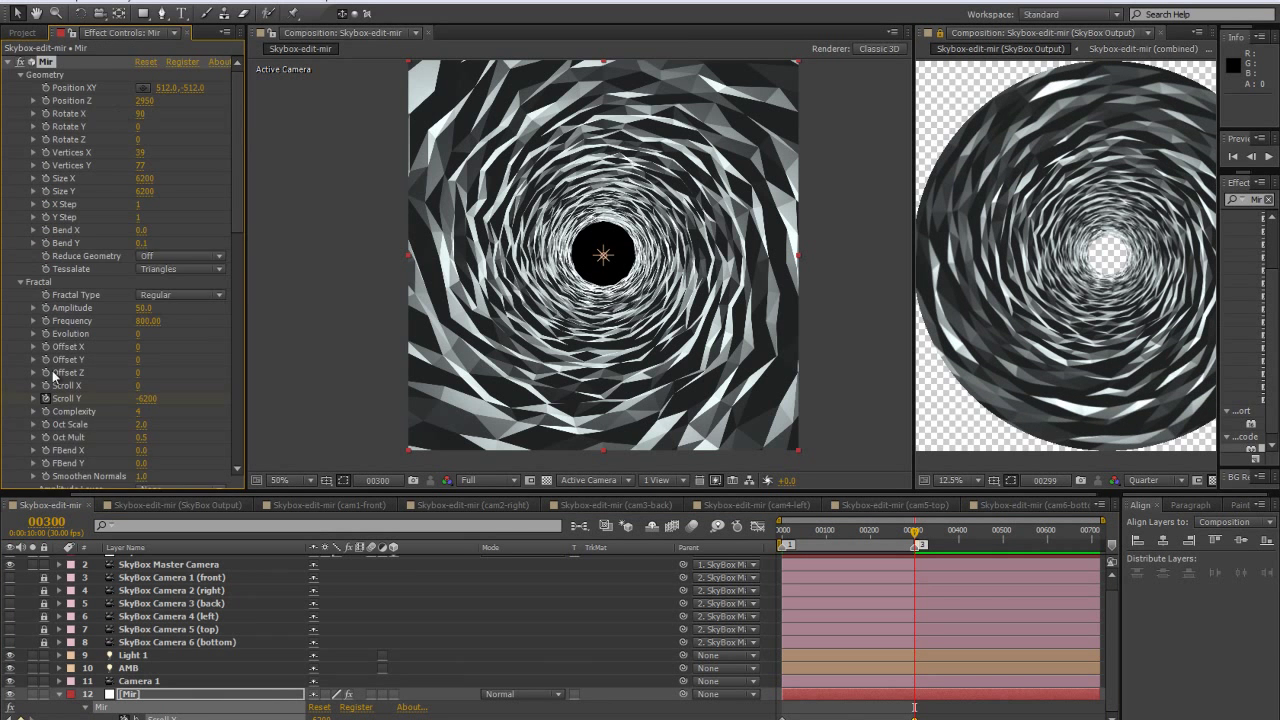
pyautogui.scroll(-5, 150, 300)
pyautogui.click(184, 312)
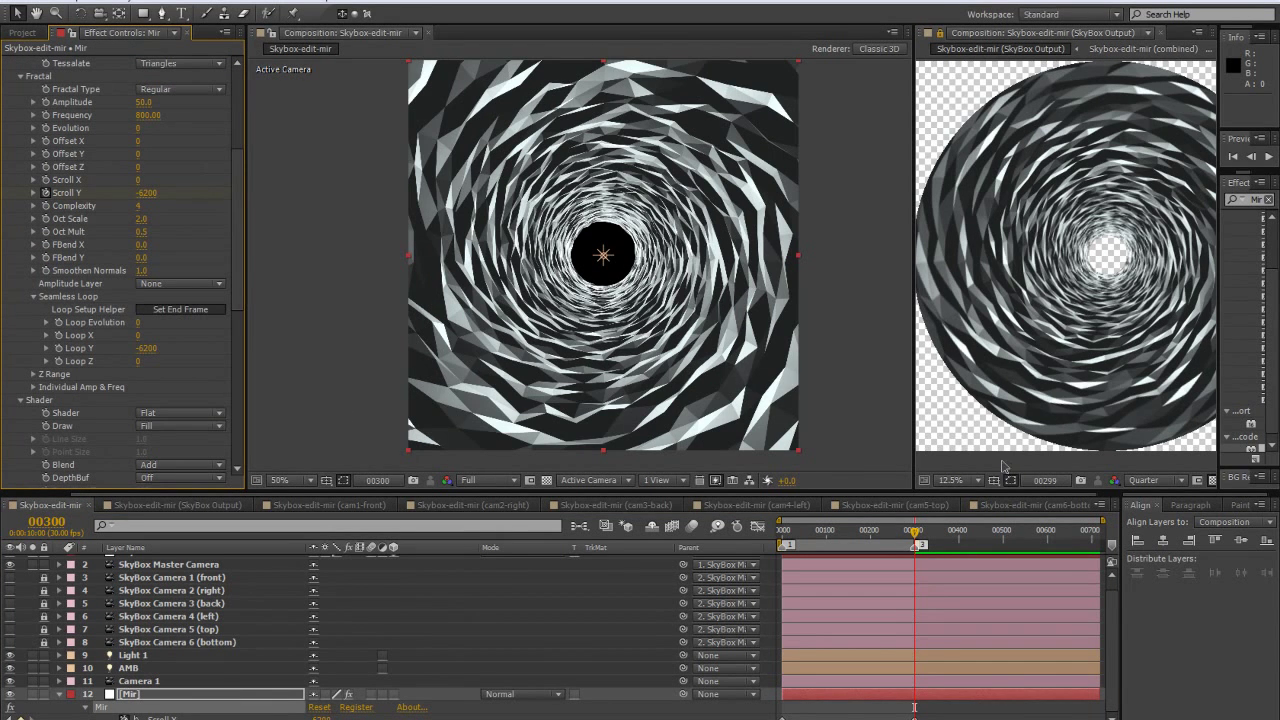
pyautogui.press('Home')
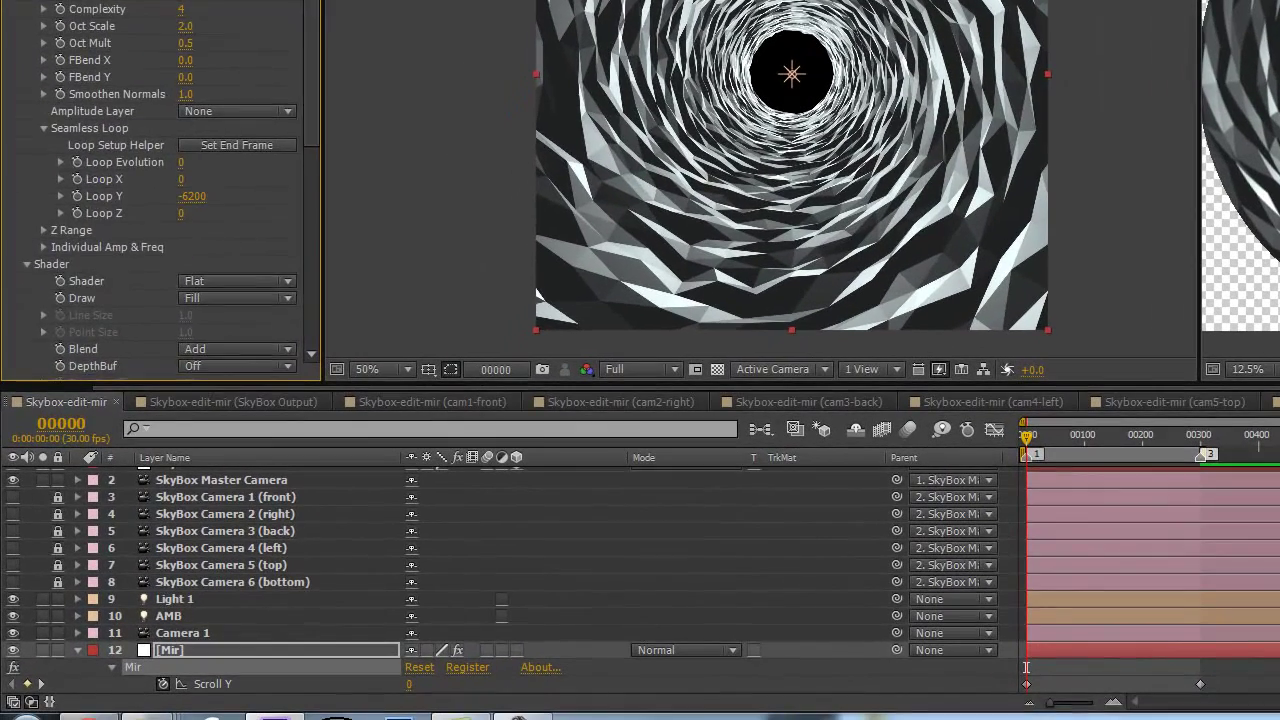
# Show the SkyBox Output comp over the transparency grid and play a preview
pyautogui.hotkey('ctrl', '0')
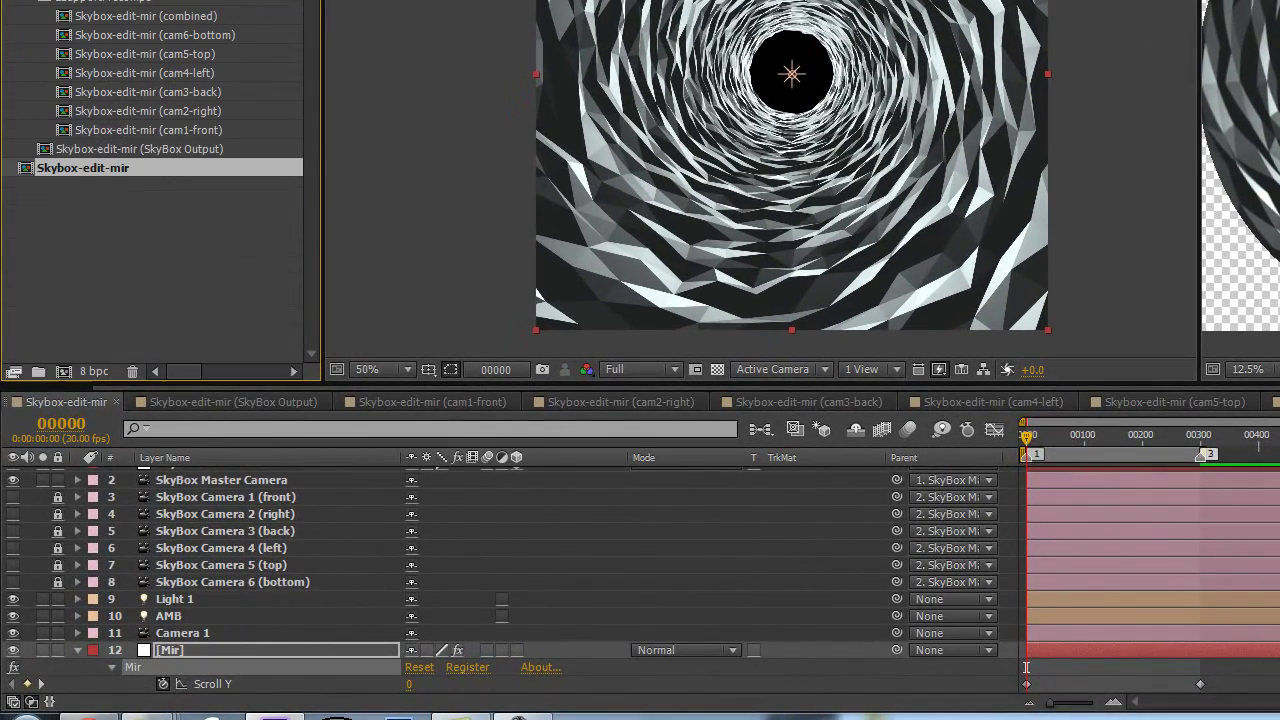
pyautogui.doubleClick(104, 150)
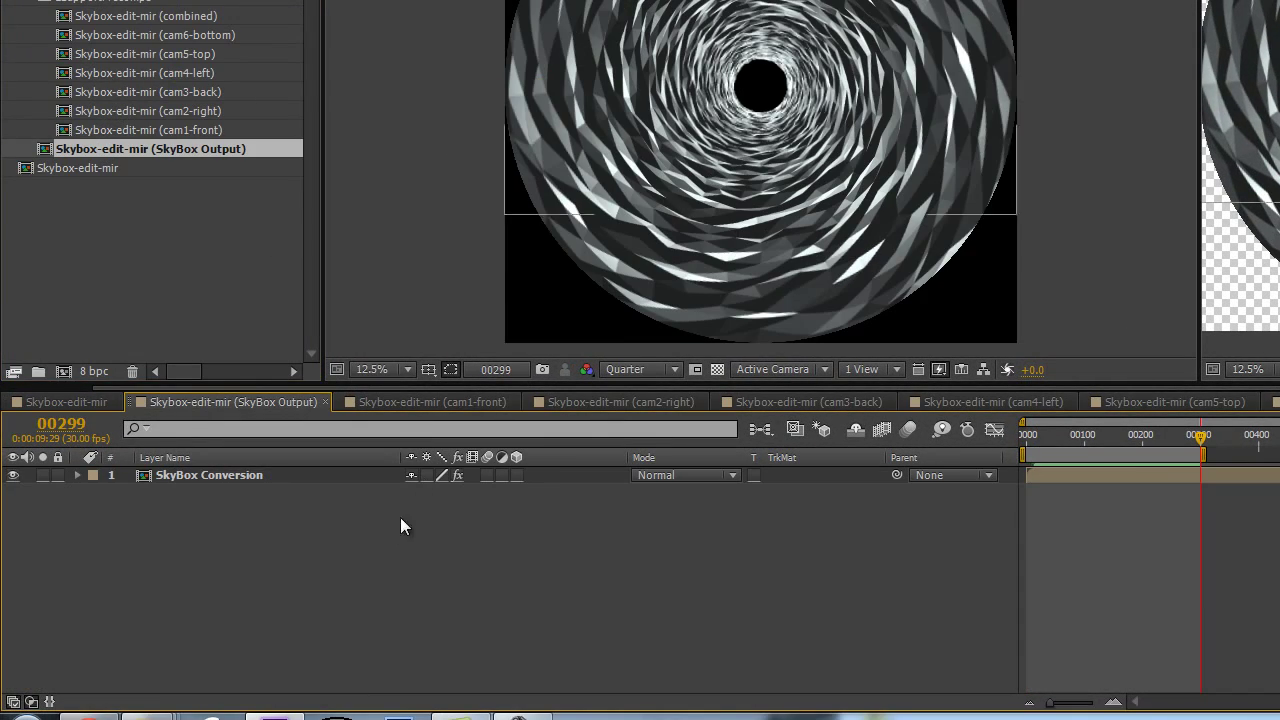
pyautogui.click(717, 369)
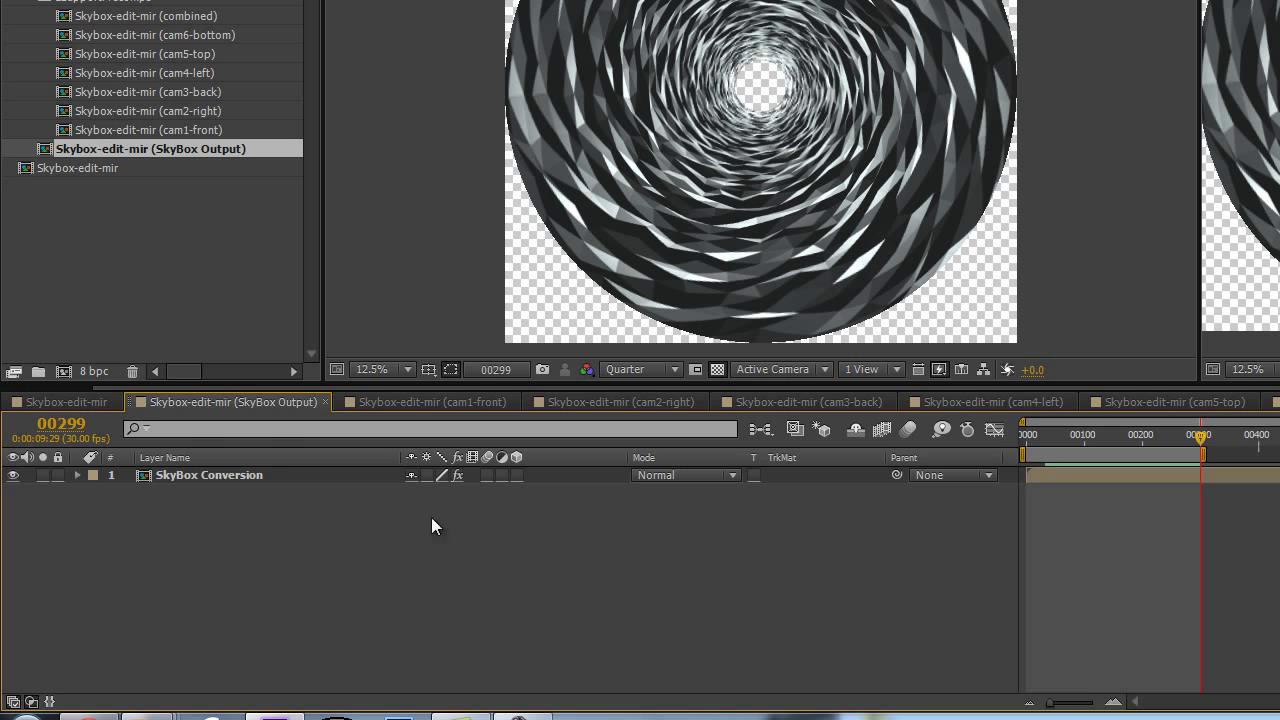
pyautogui.click(231, 476)
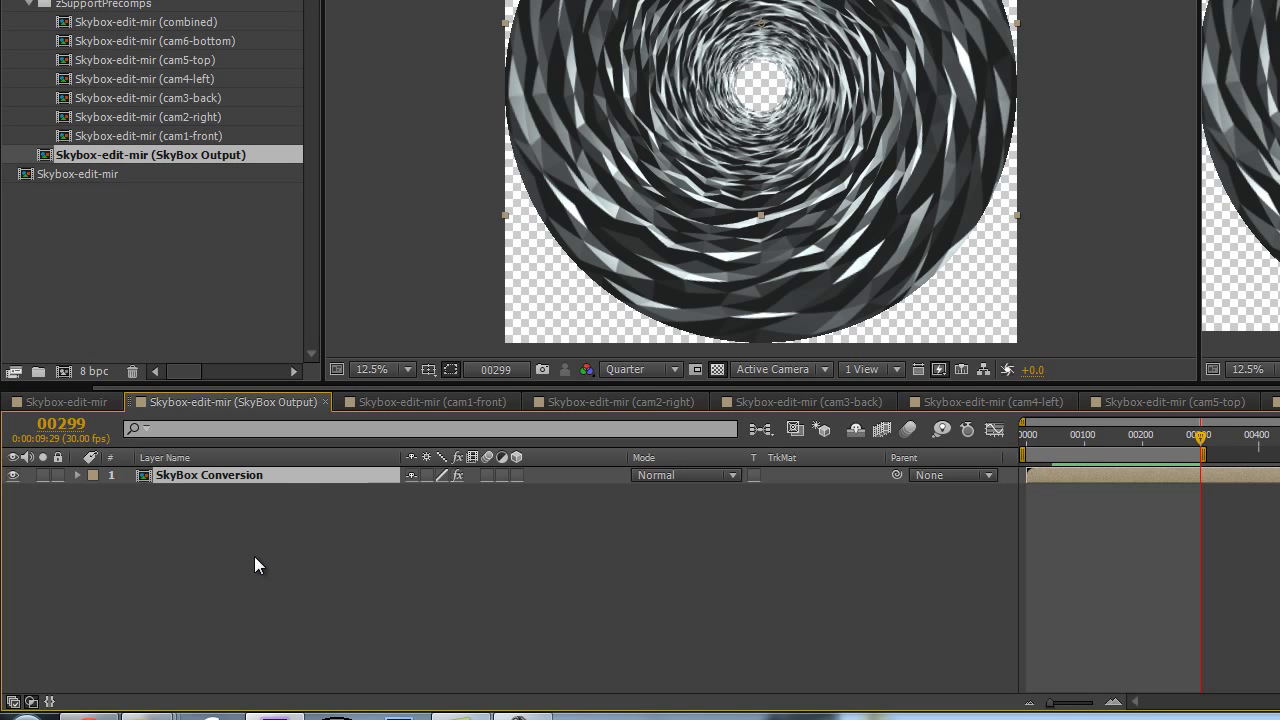
pyautogui.press('space')
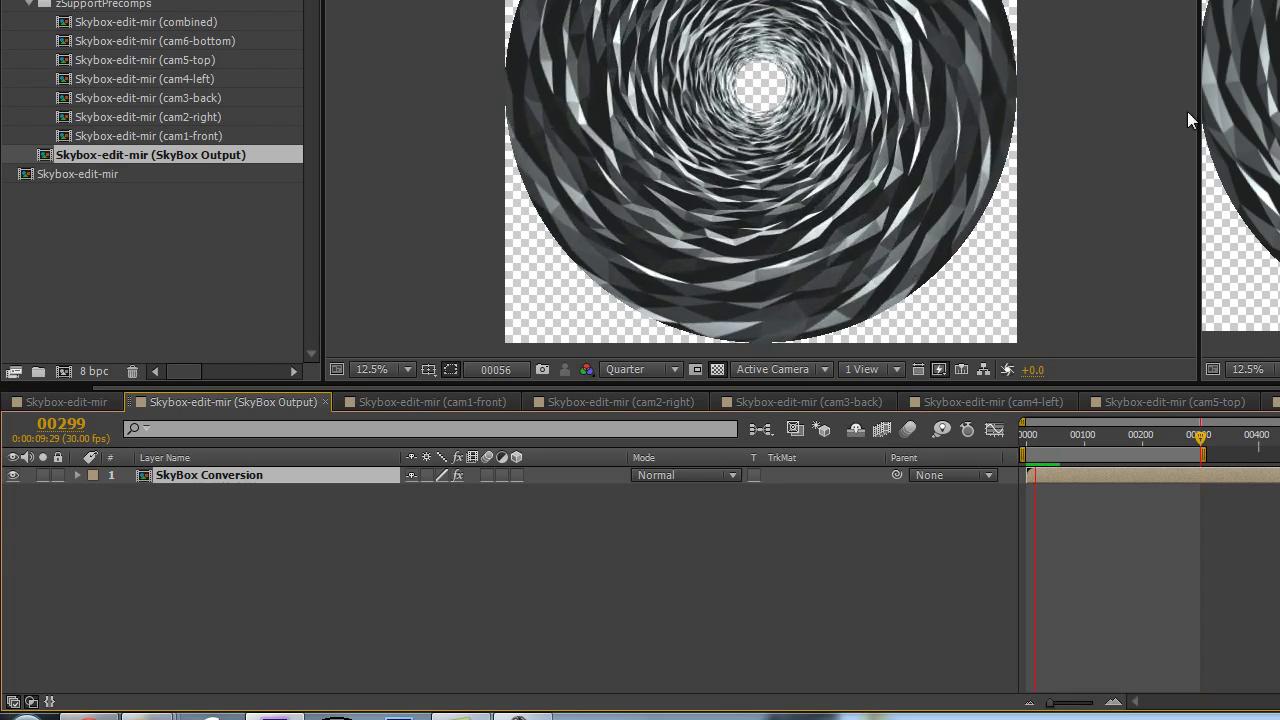
pyautogui.press('space')
# Review the Mir layer's parameters in Skybox-edit-mir, then reopen SkyBox Output
pyautogui.doubleClick(57, 174)
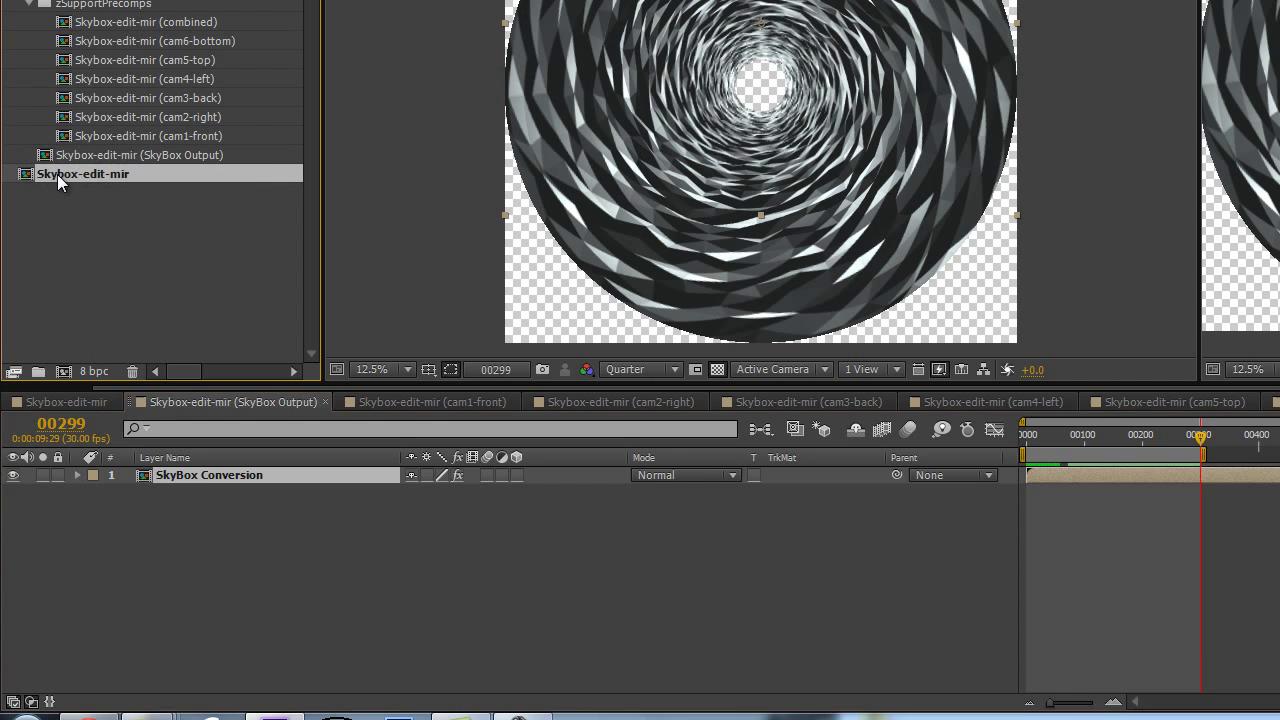
pyautogui.click(228, 650)
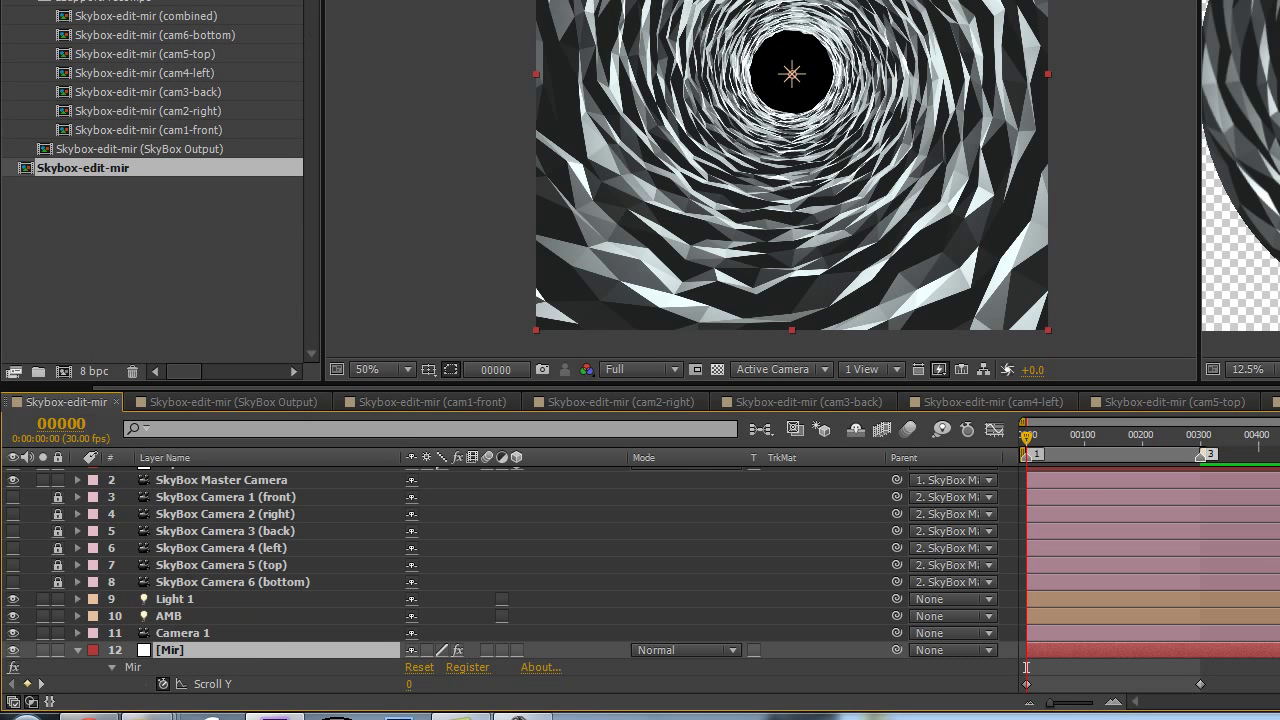
pyautogui.press('F3')
pyautogui.scroll(-5, 230, 267)
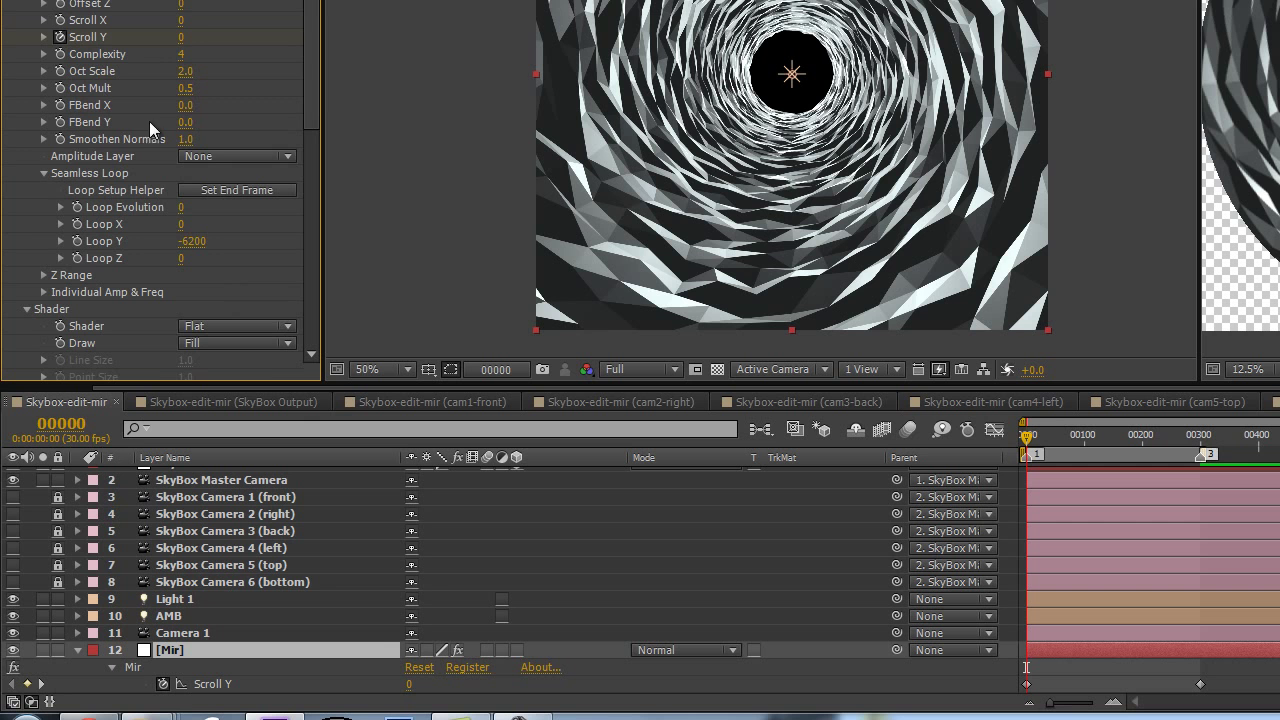
pyautogui.scroll(3, 160, 190)
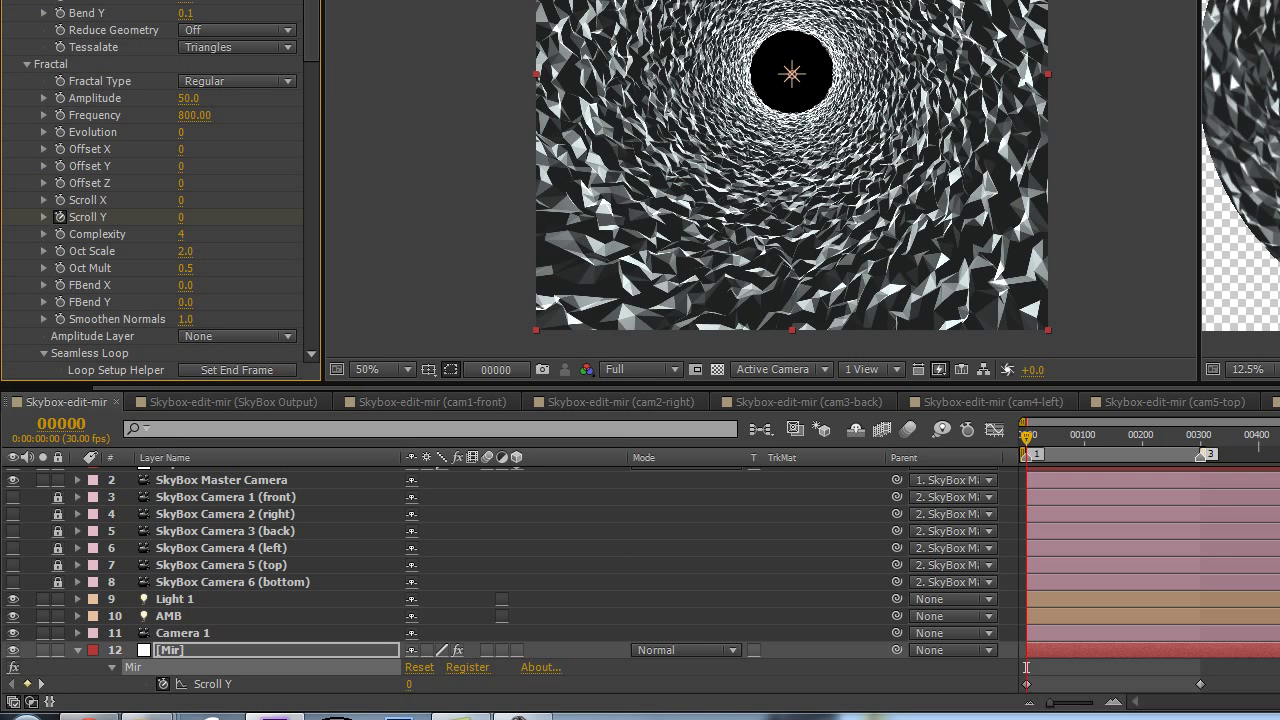
pyautogui.press('F3')
pyautogui.doubleClick(170, 152)
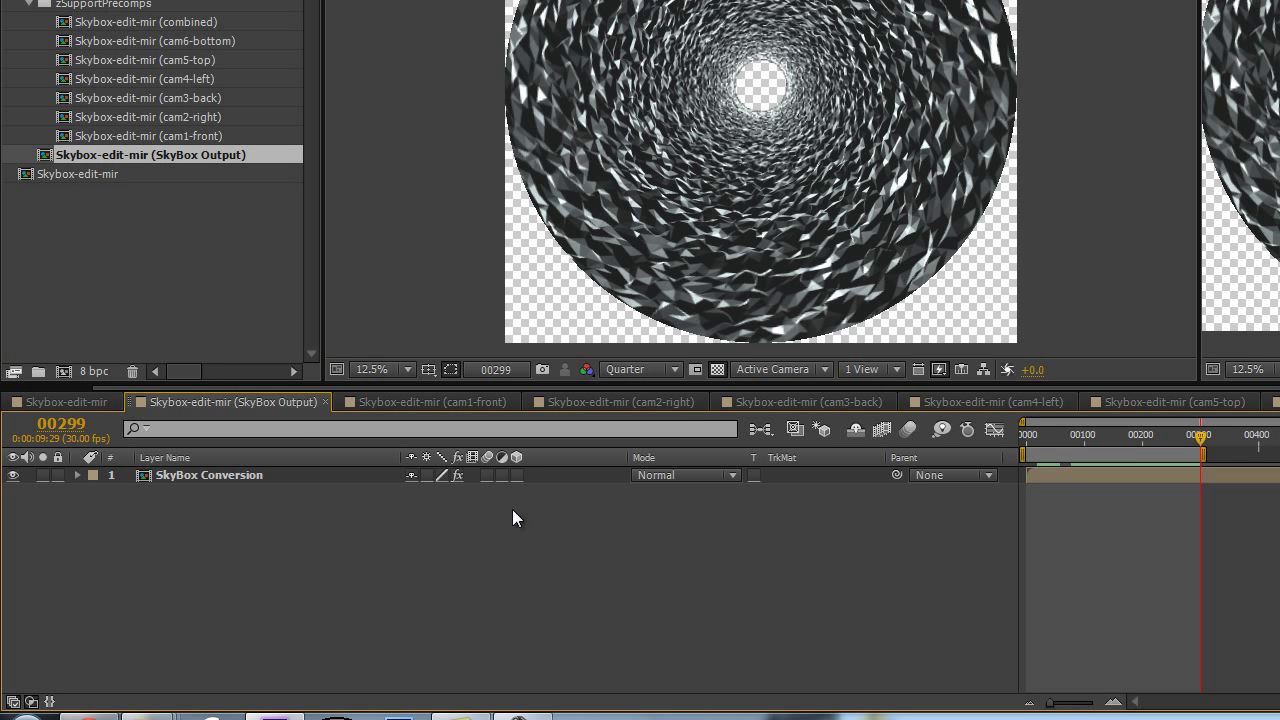
pyautogui.click(176, 475)
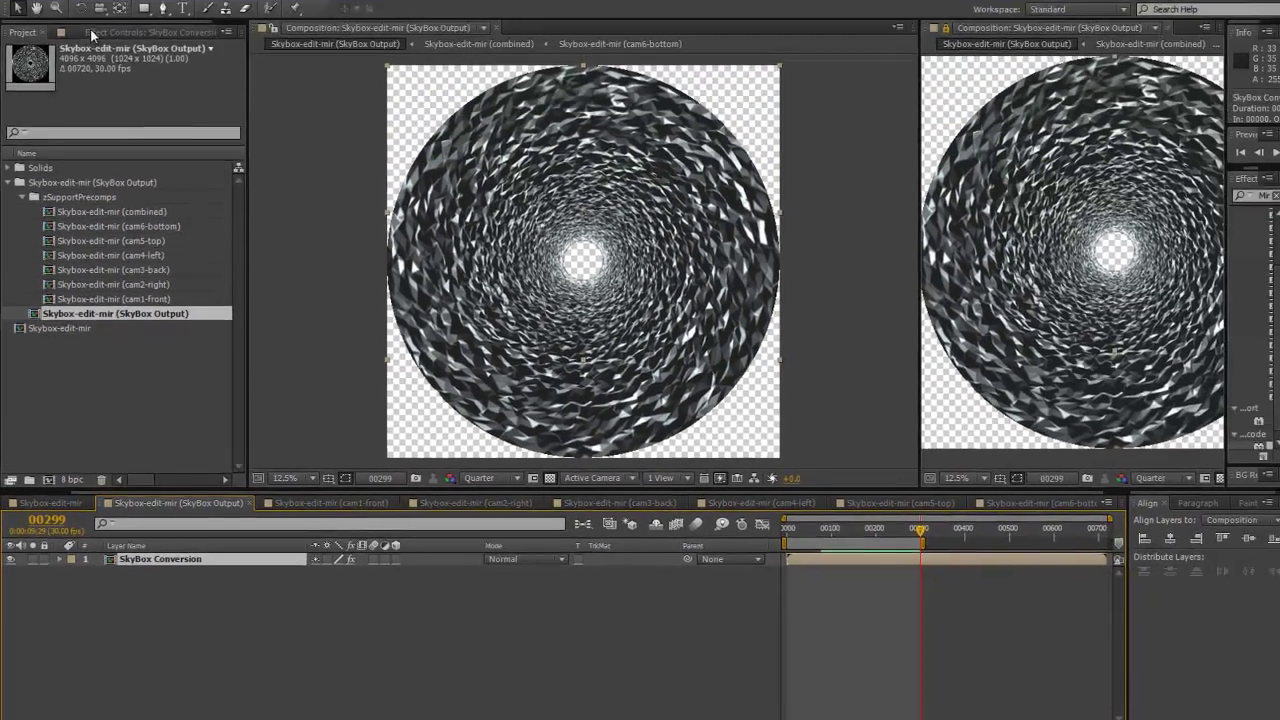
pyautogui.press('F3')
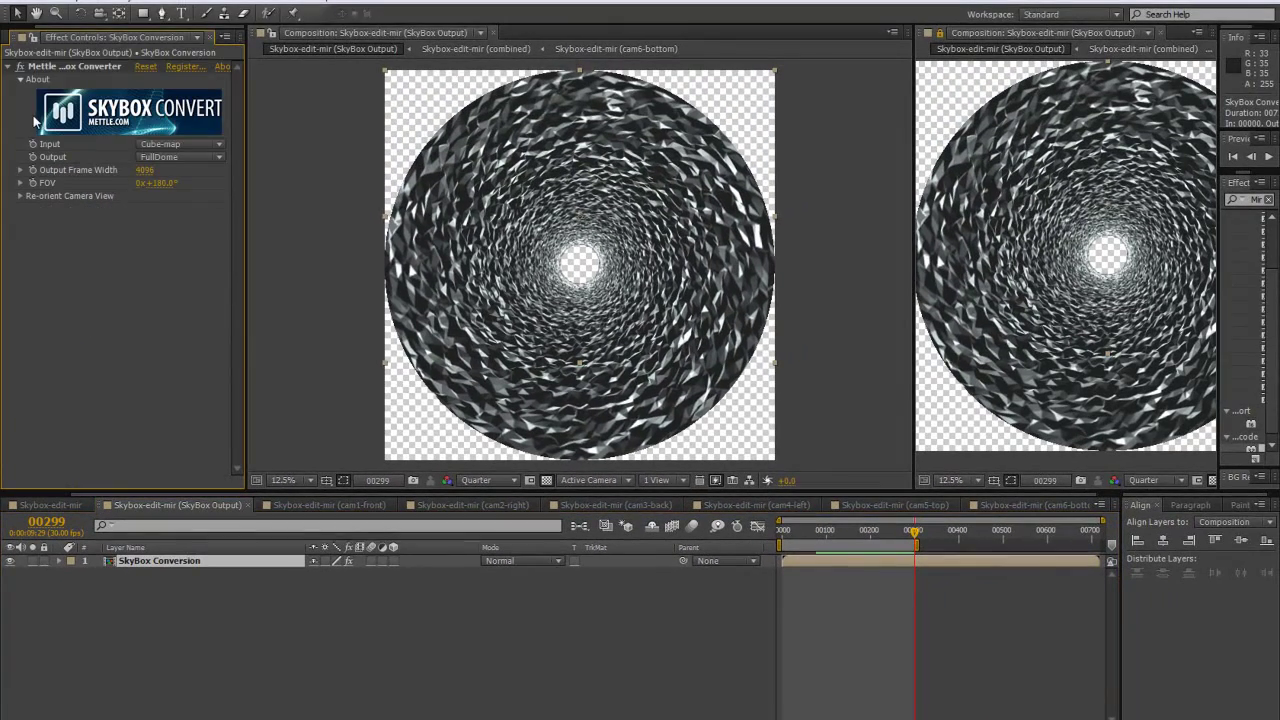
pyautogui.click(9, 38)
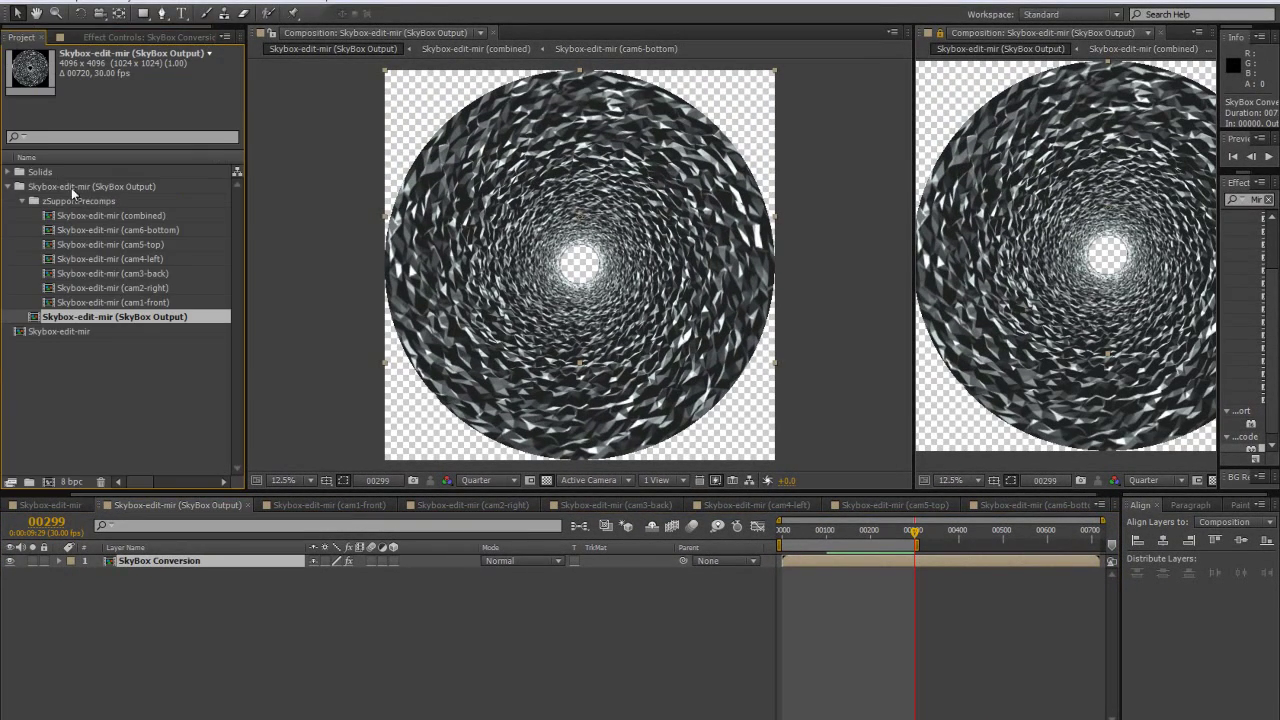
pyautogui.doubleClick(50, 330)
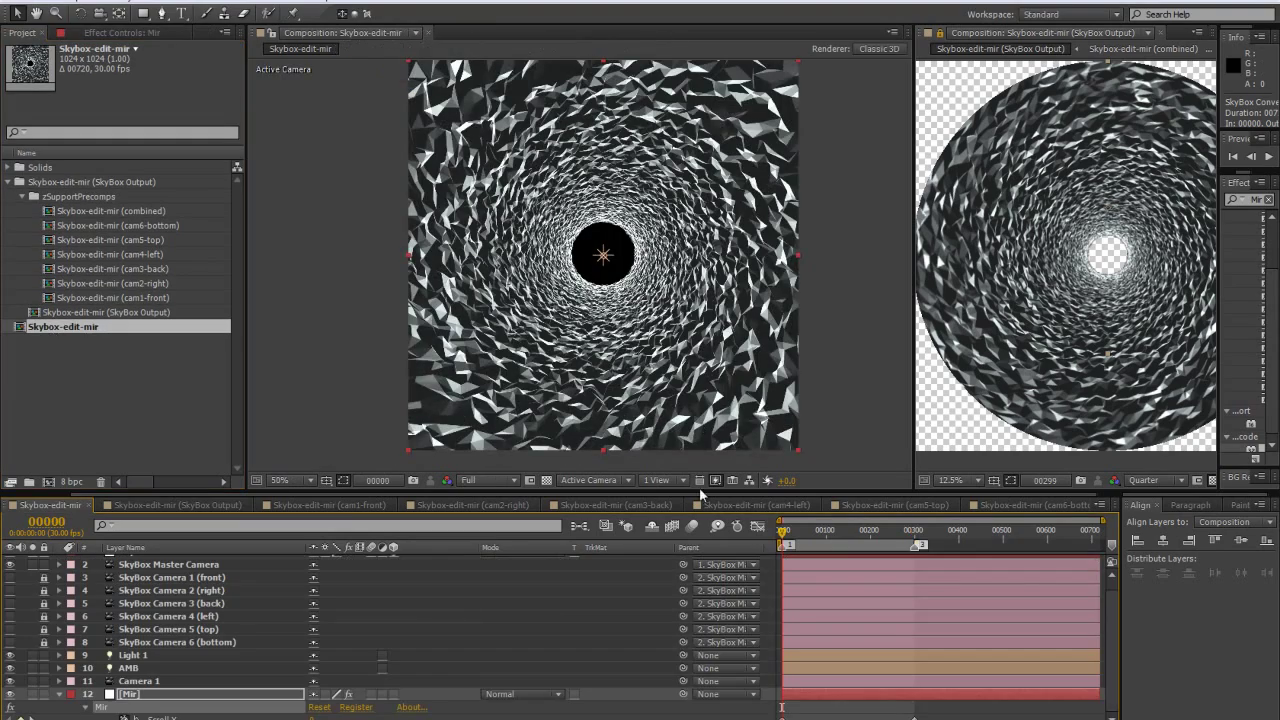
pyautogui.scroll(1, 70, 697)
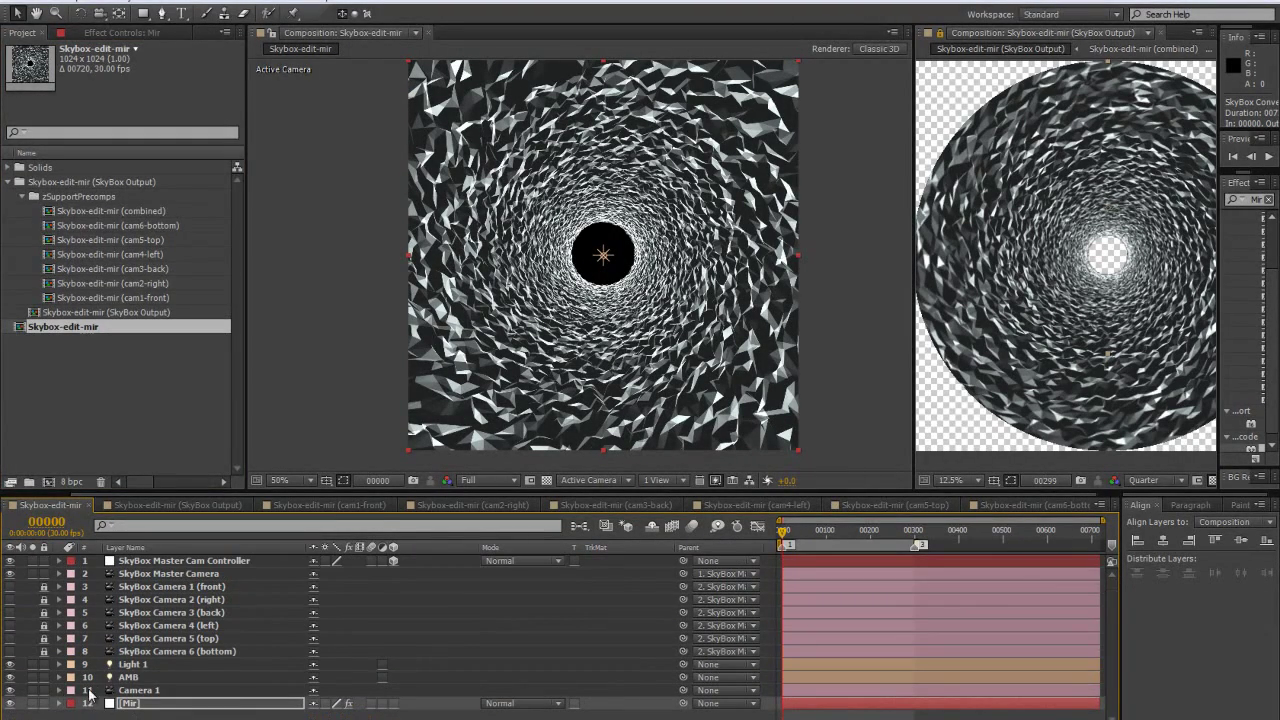
pyautogui.click(100, 33)
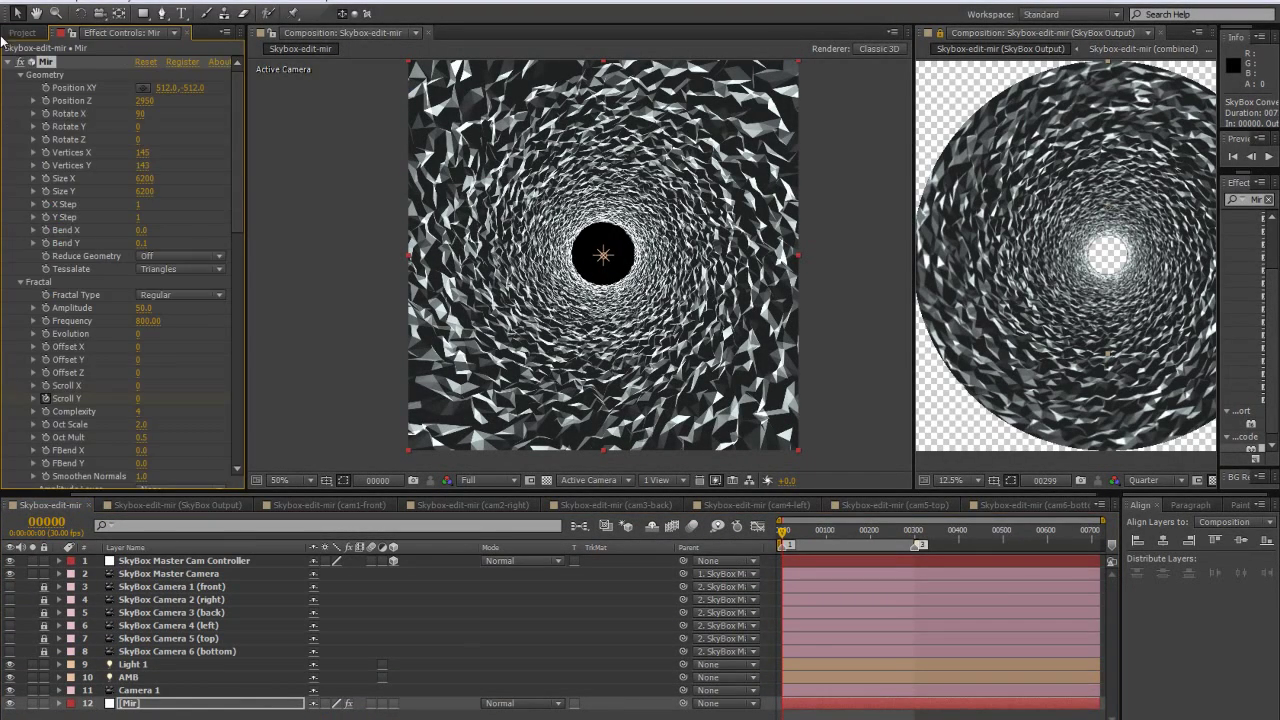
pyautogui.click(22, 33)
pyautogui.doubleClick(66, 317)
pyautogui.click(125, 37)
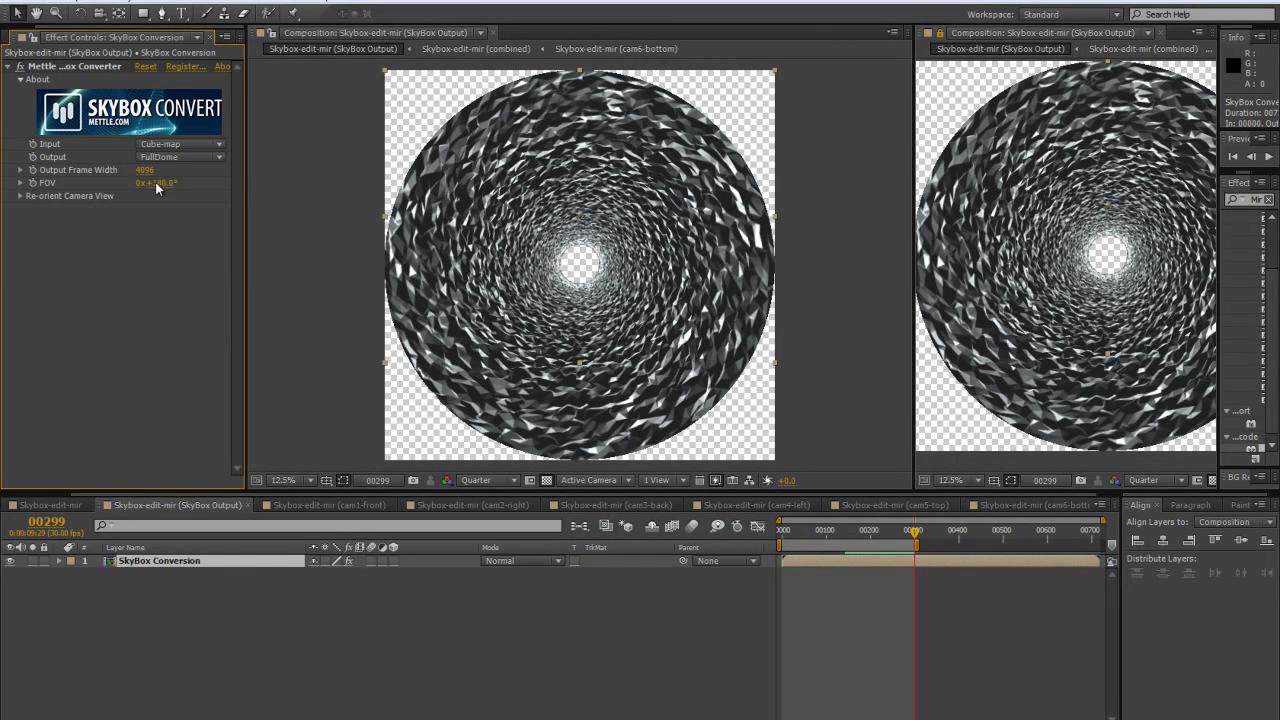
pyautogui.click(60, 2)
# Check the SkyBox Output composition settings without changes and widen the effect settings panel
pyautogui.click(82, 37)
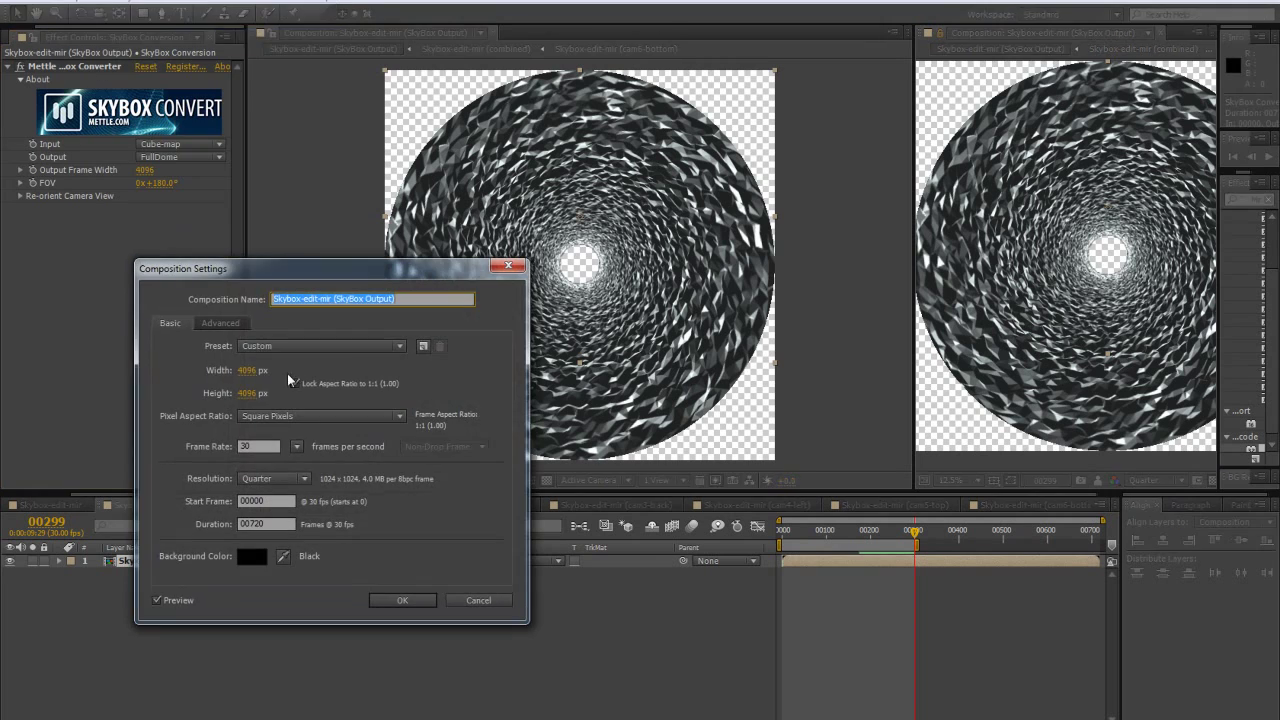
pyautogui.click(507, 601)
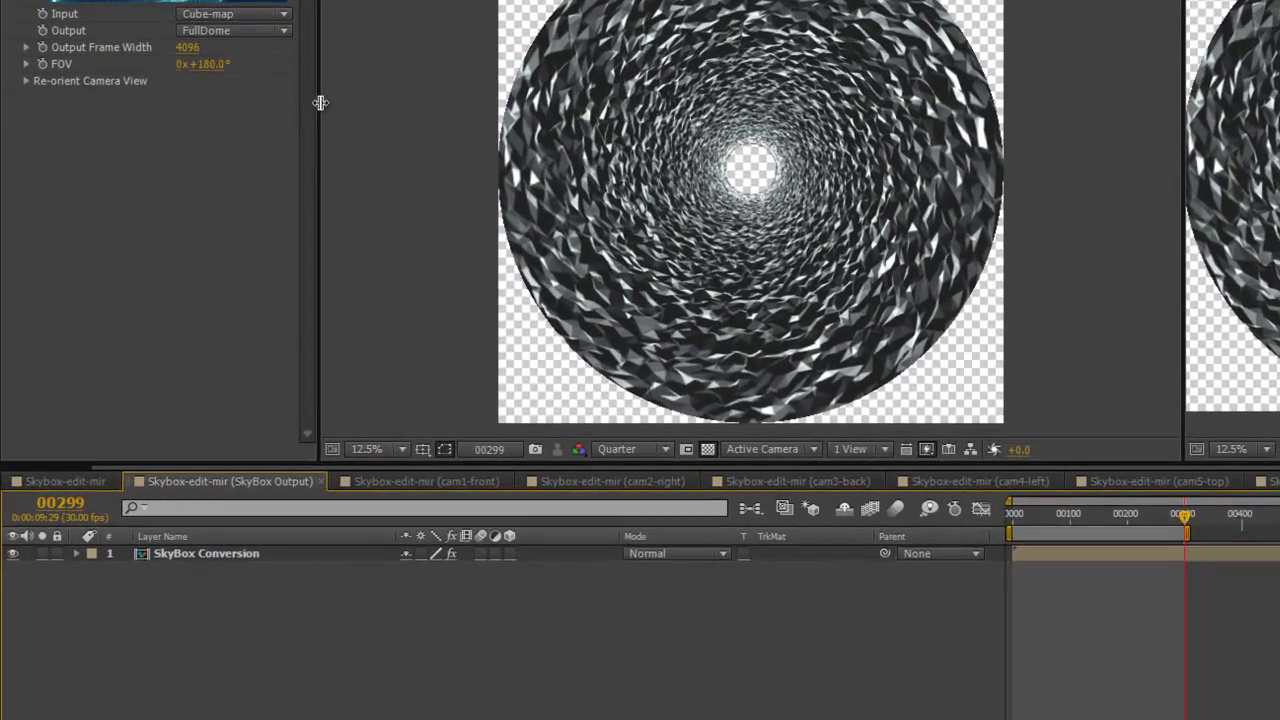
pyautogui.moveTo(244, 217); pyautogui.dragTo(359, 217)
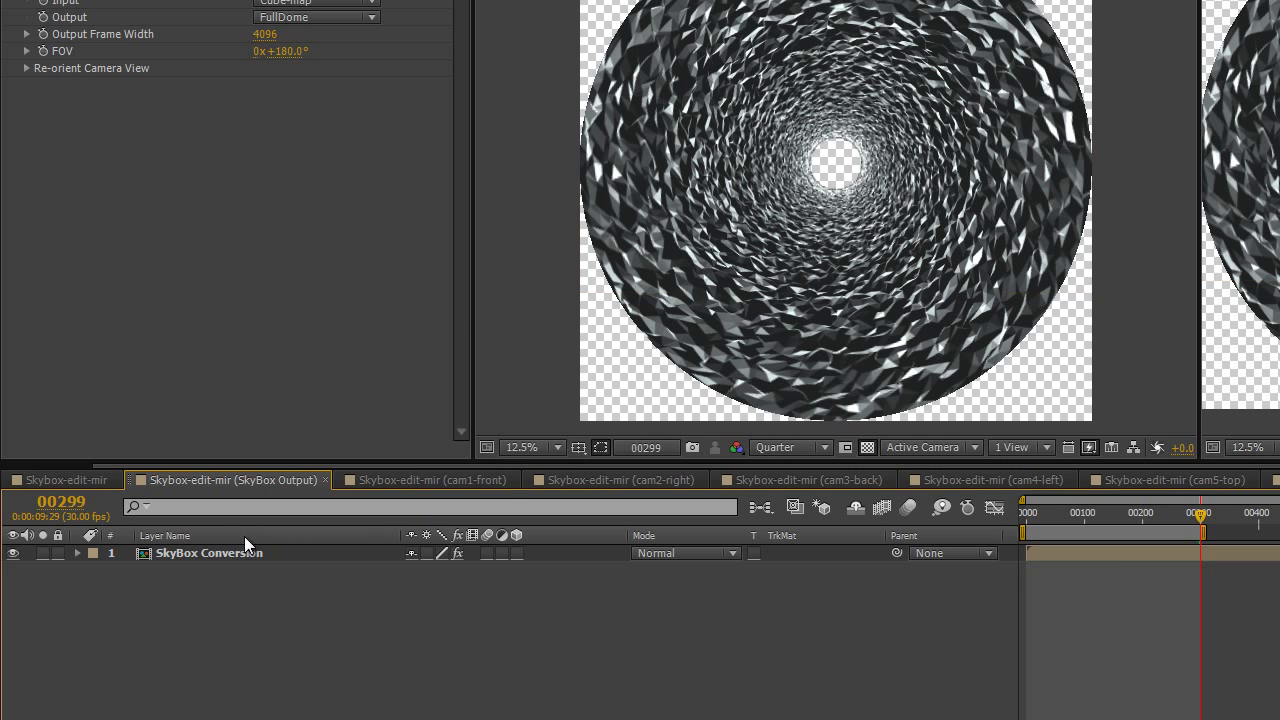
# Open the main Skybox-edit-mir comp and bring the Mir layer into view
pyautogui.click(216, 553)
pyautogui.doubleClick(216, 553)
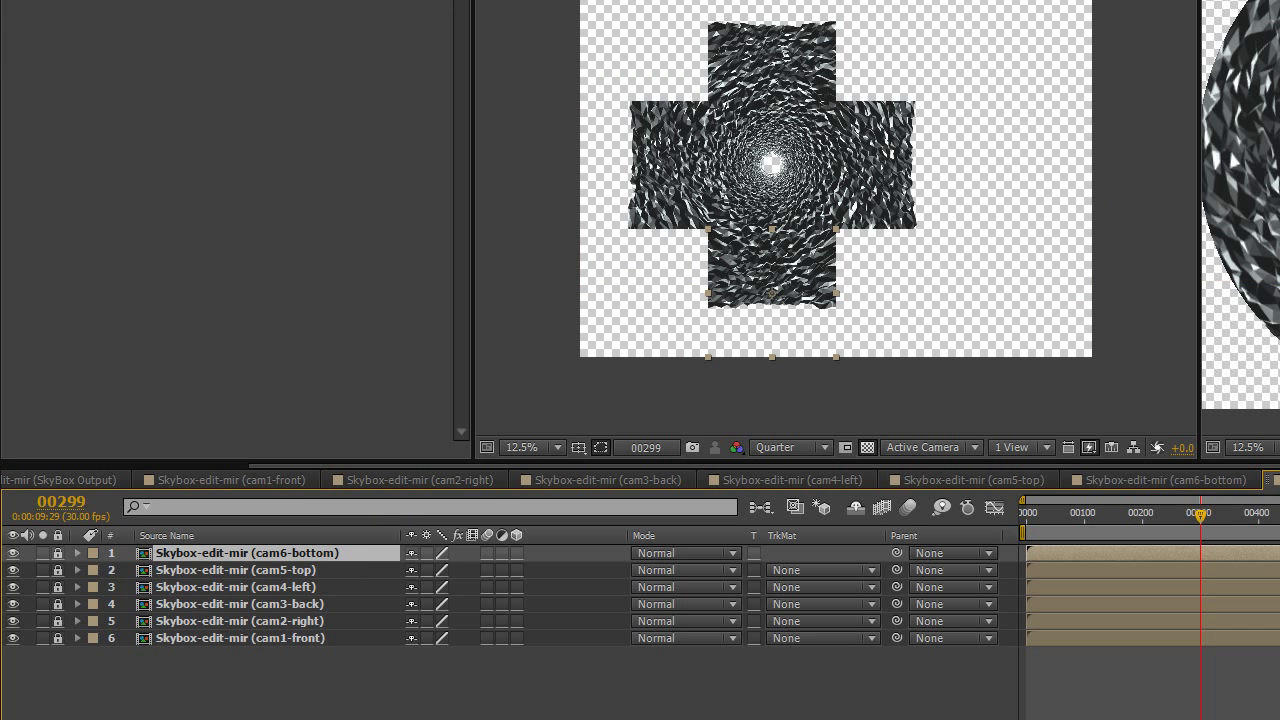
pyautogui.doubleClick(80, 244)
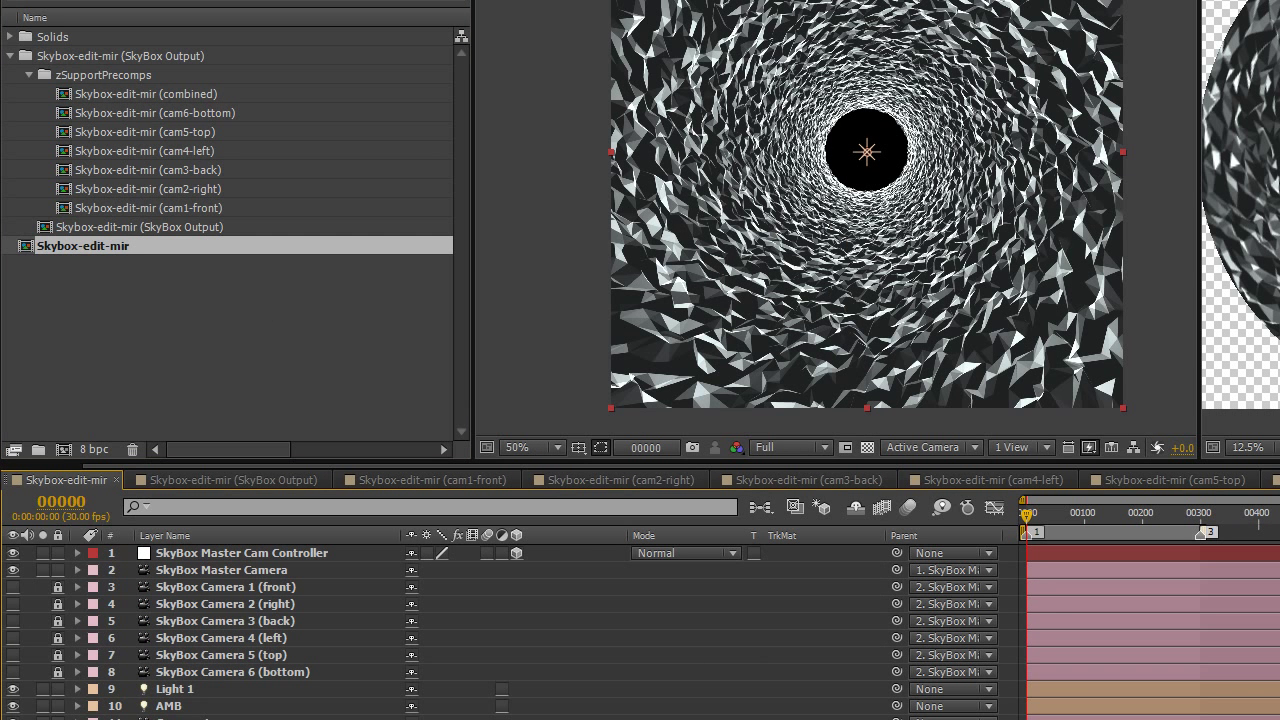
pyautogui.scroll(-1, 829, 716)
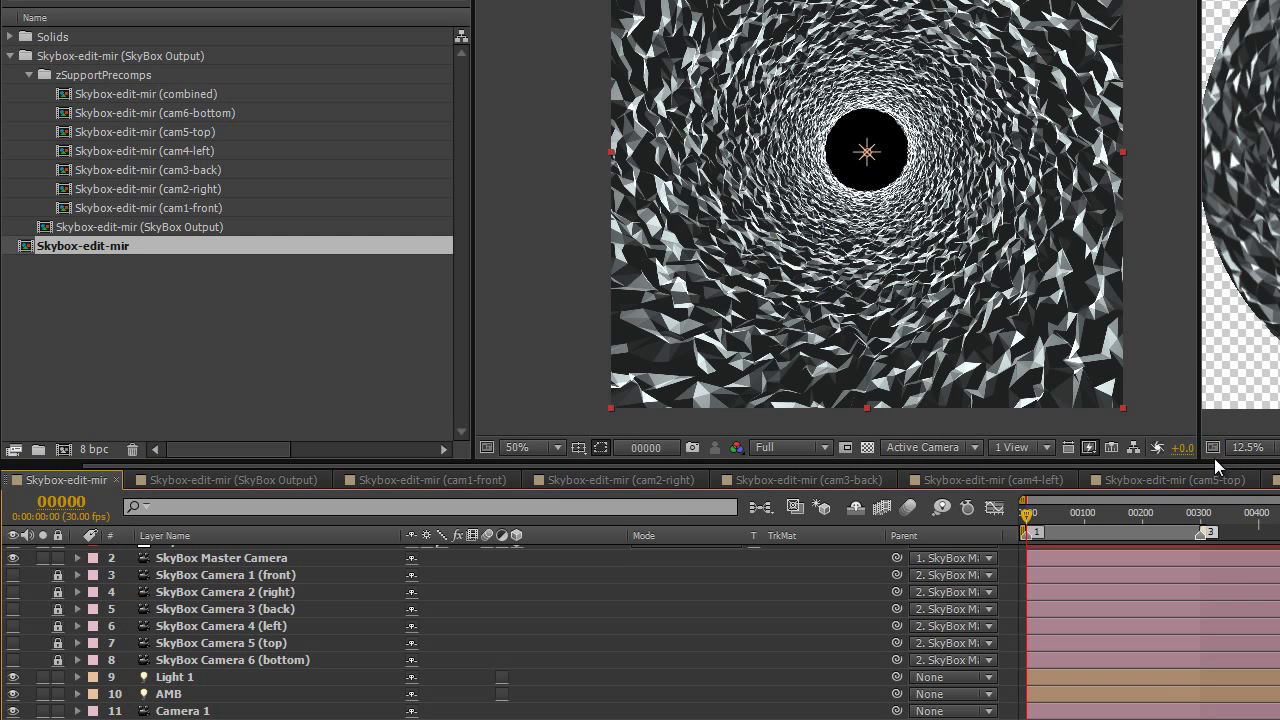
pyautogui.moveTo(1214, 458); pyautogui.dragTo(1214, 386)
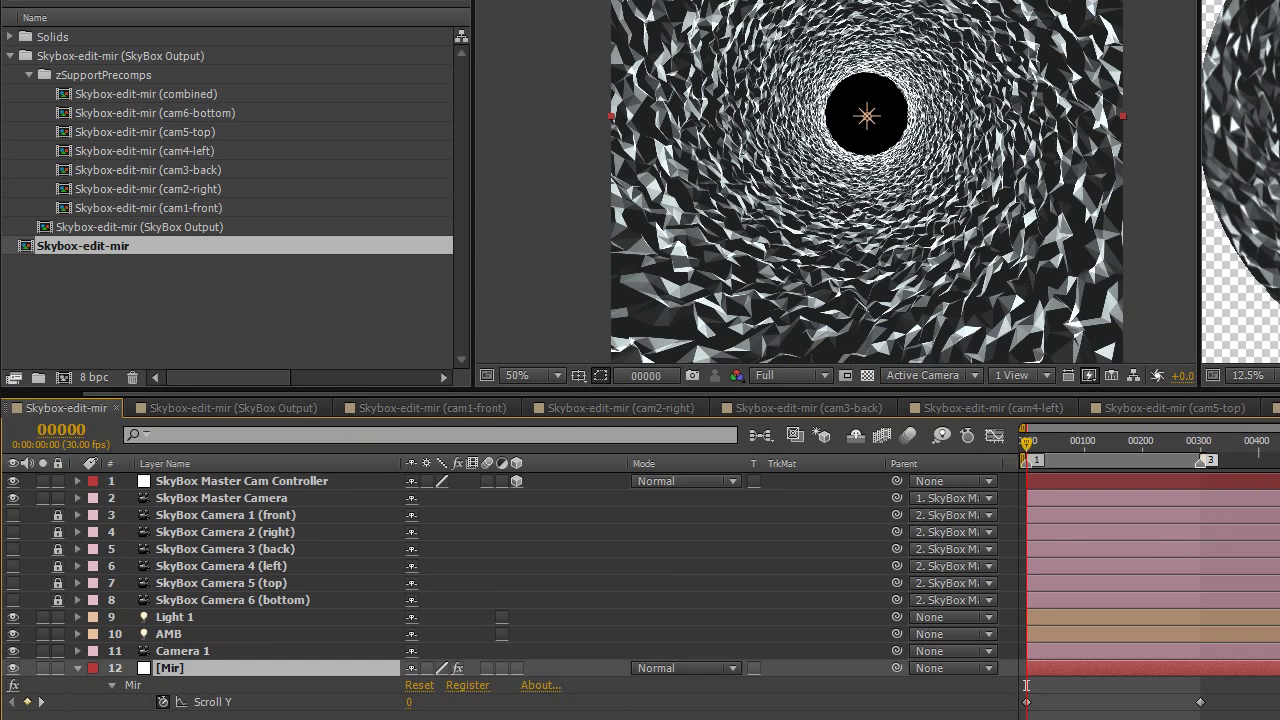
# End the work area at frame 00500 on the last Scroll Y keyframe, then check frame 00119
pyautogui.press('End')
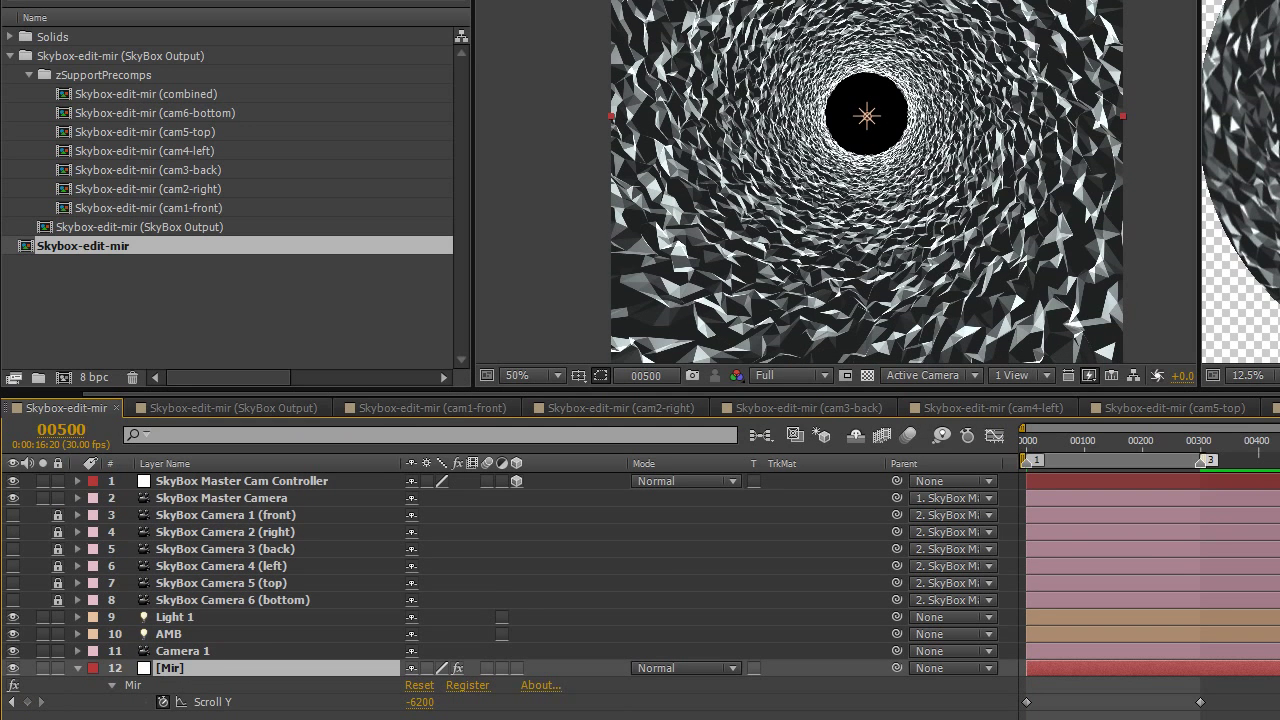
pyautogui.press('pagedown')
pyautogui.press('pageup')
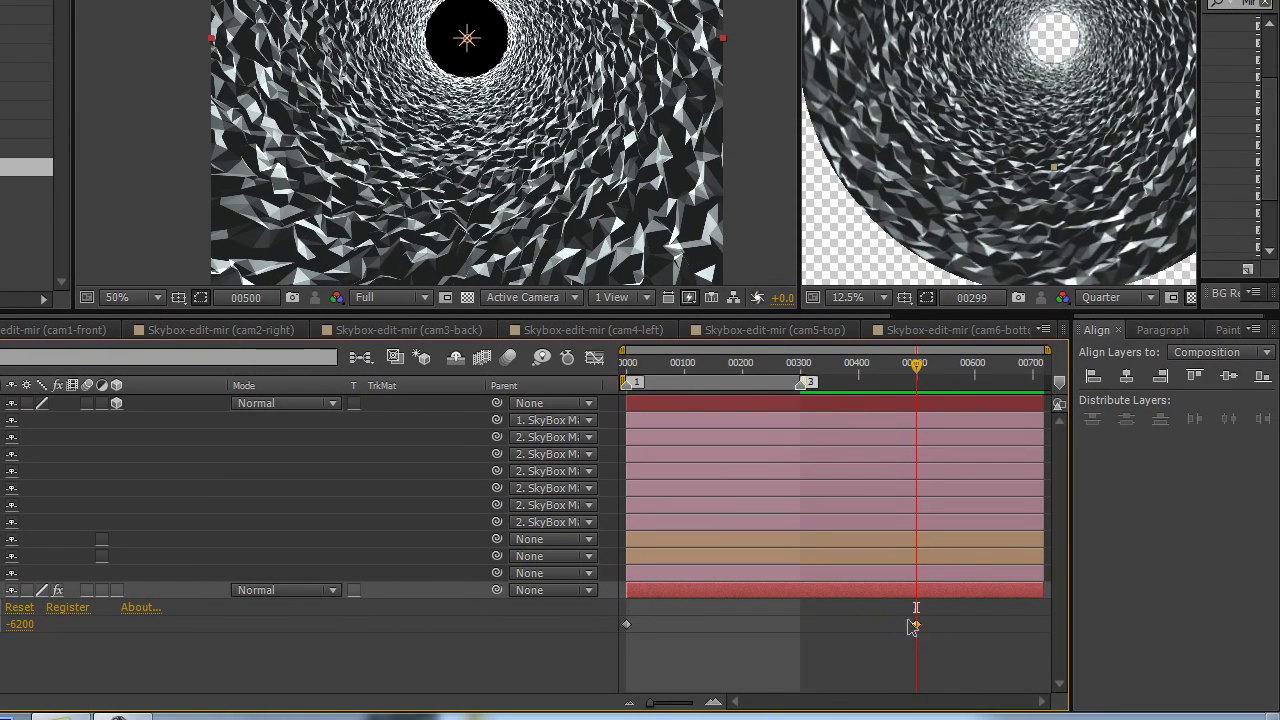
pyautogui.press('n')
pyautogui.click(869, 368)
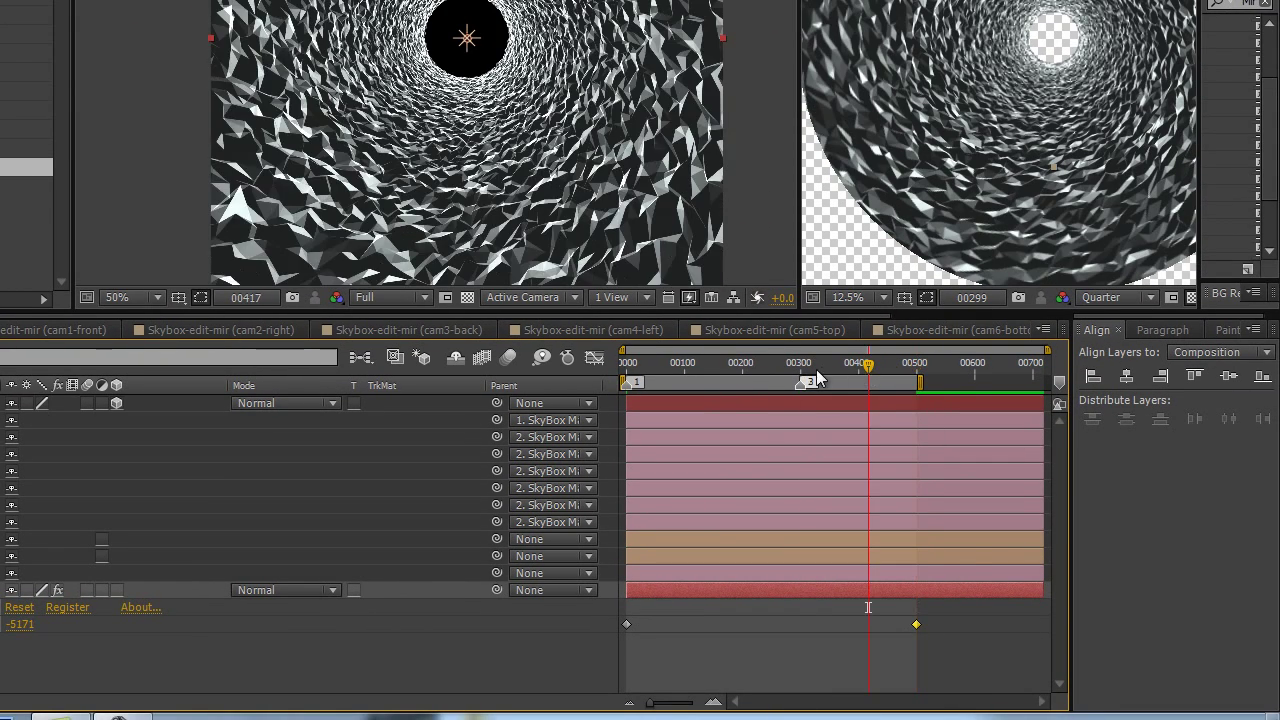
pyautogui.click(695, 366)
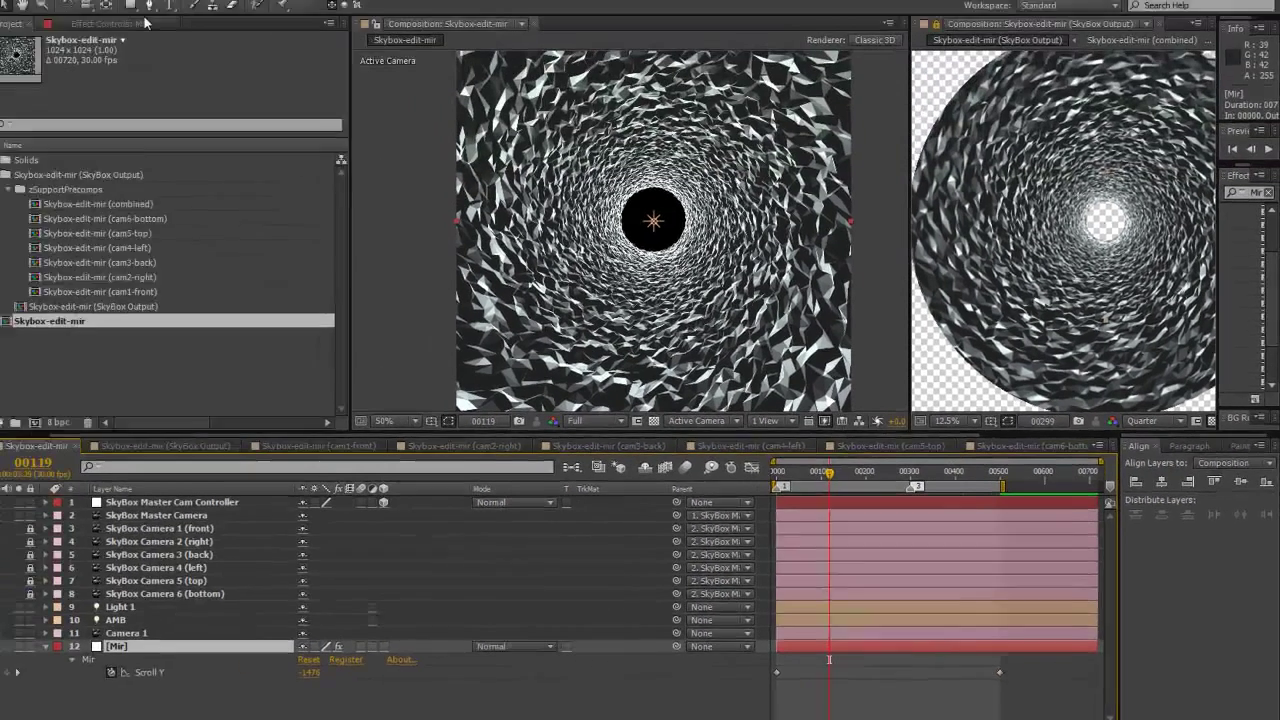
pyautogui.click(0, 0)
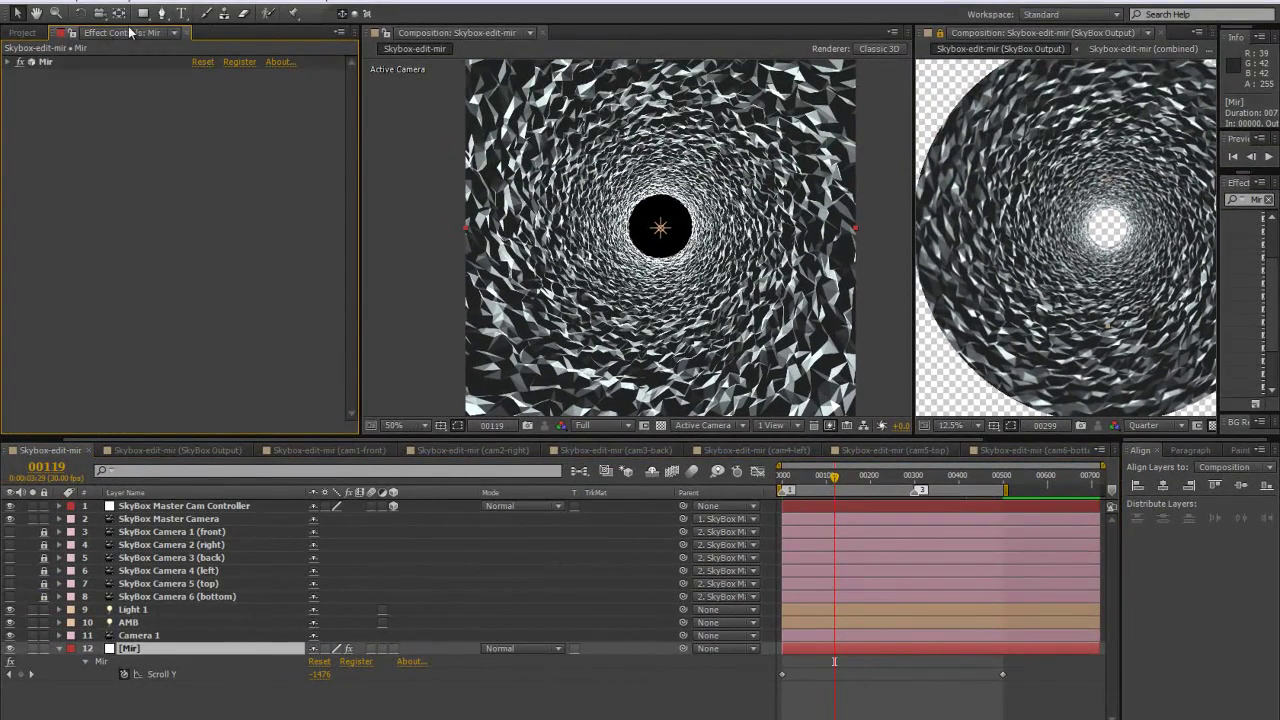
# Keyframe Mir's Evolution from 0 at the first frame to 300 at frame 00500
pyautogui.click(6, 62)
pyautogui.scroll(-1, 139, 200)
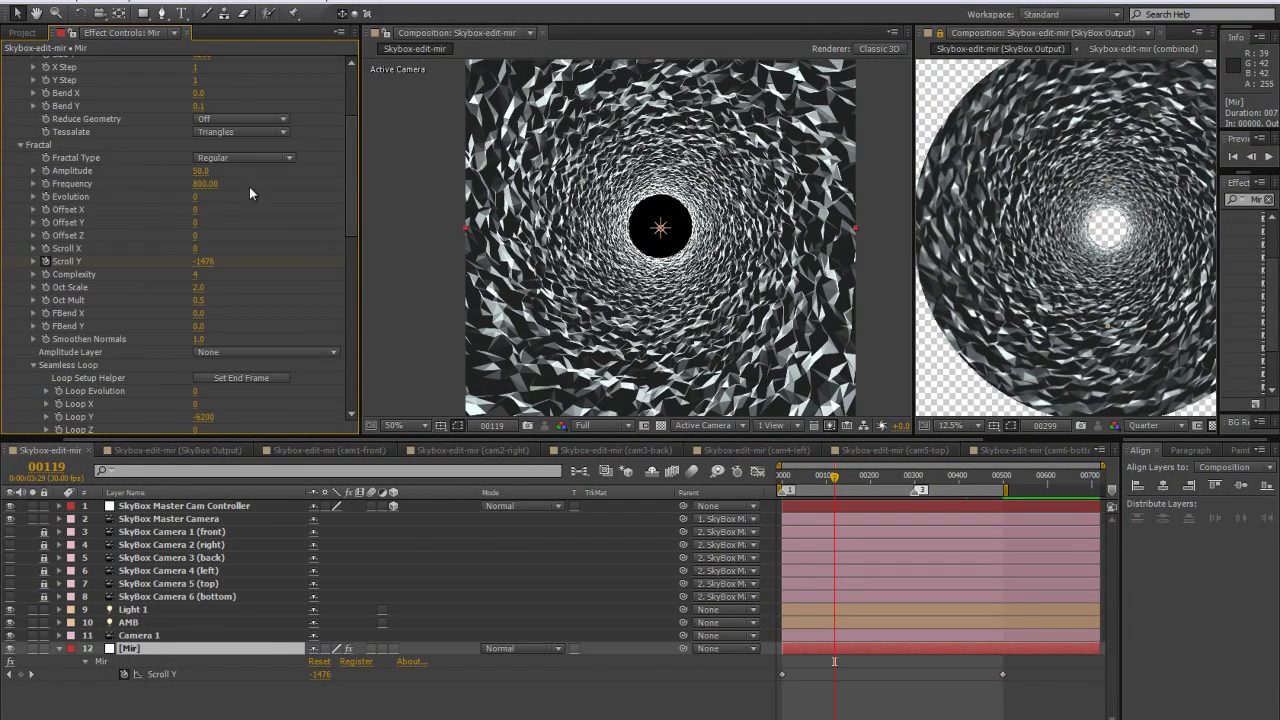
pyautogui.press('Home')
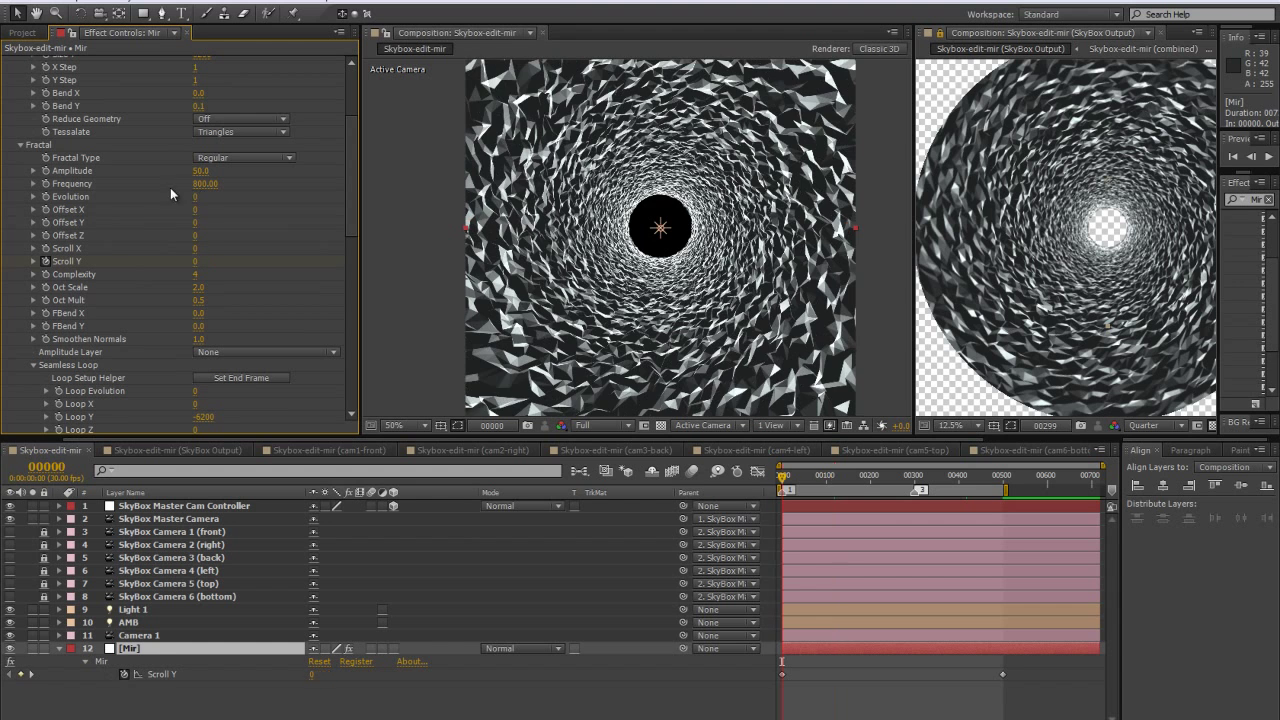
pyautogui.click(45, 197)
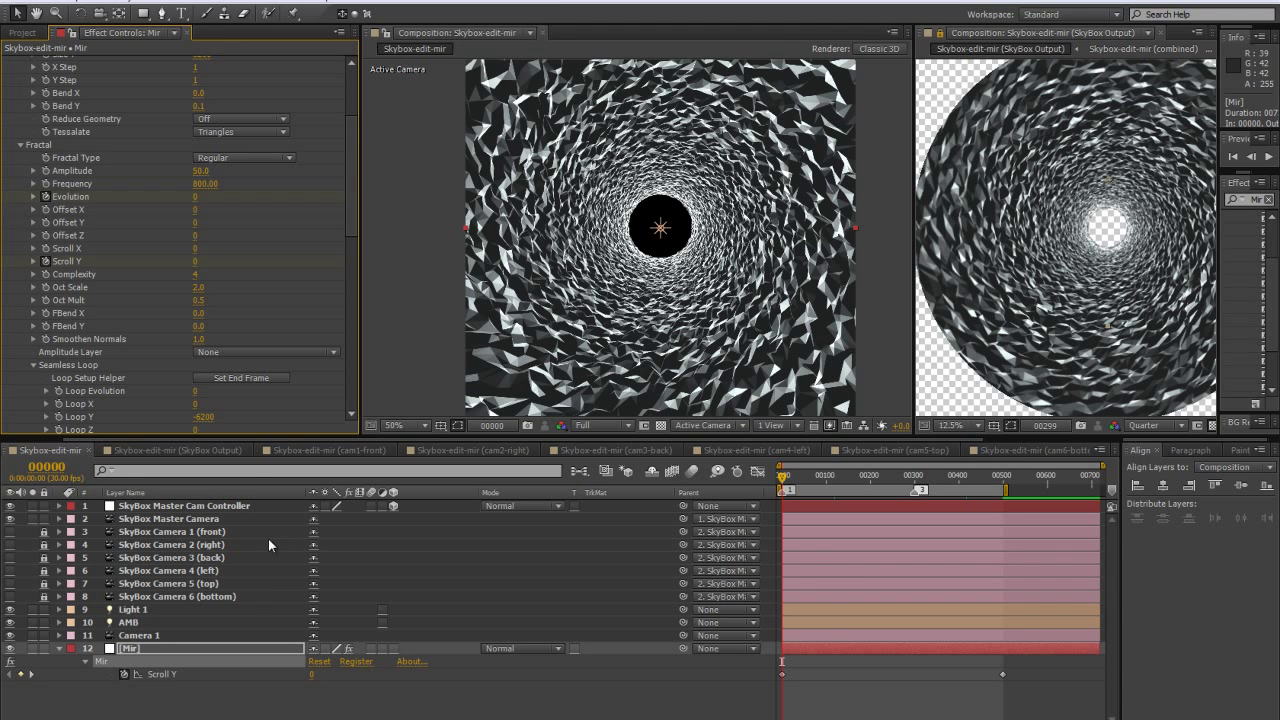
pyautogui.press('k')
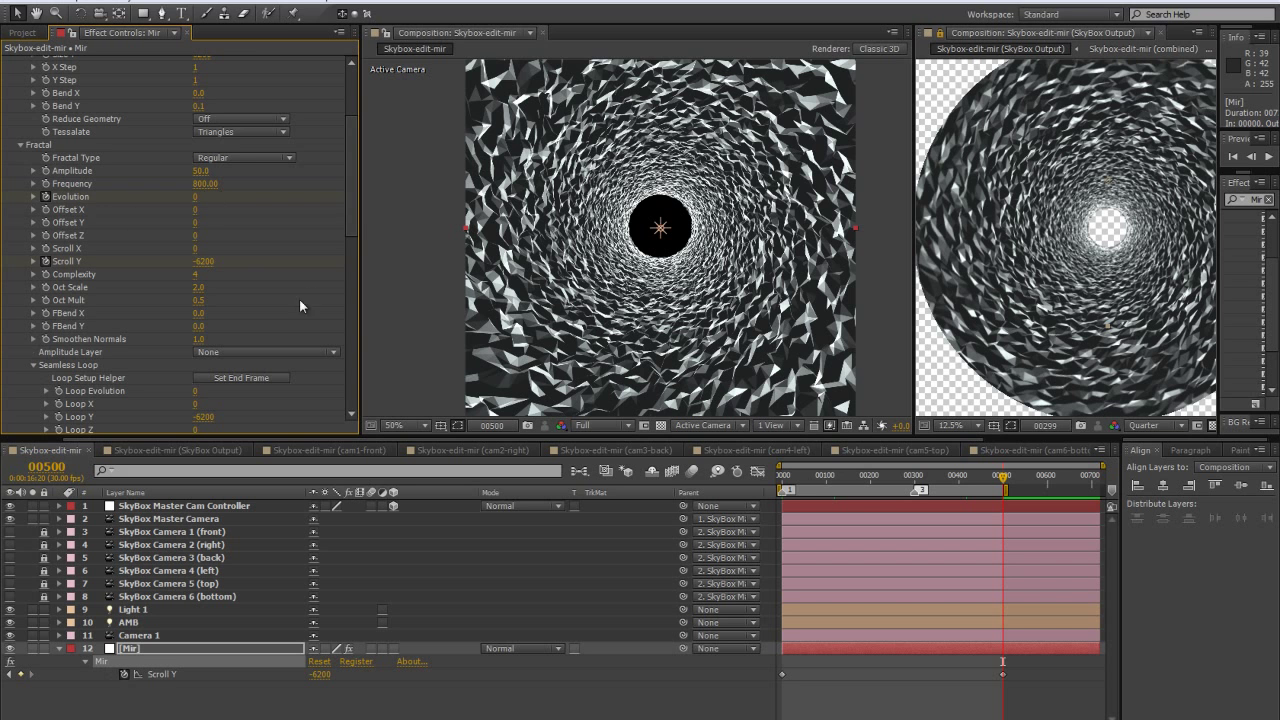
pyautogui.scroll(1, 209, 235)
pyautogui.click(196, 236)
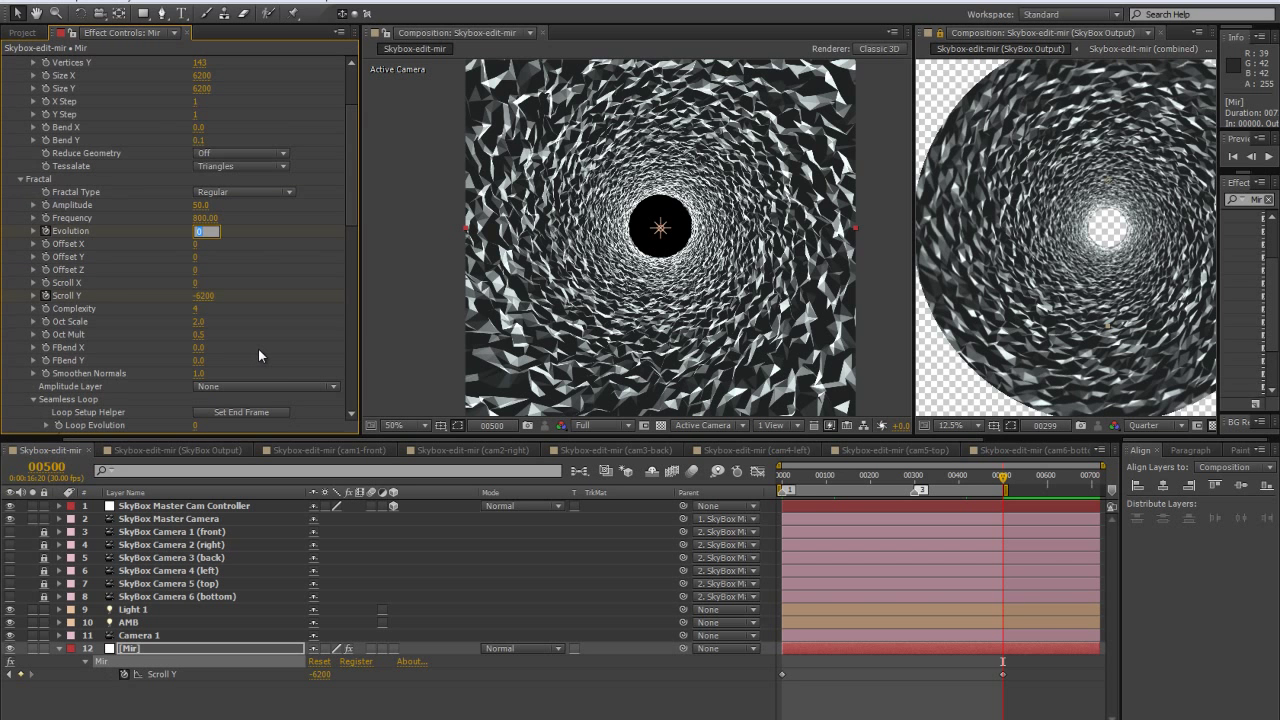
pyautogui.write('300')
pyautogui.press('Return')
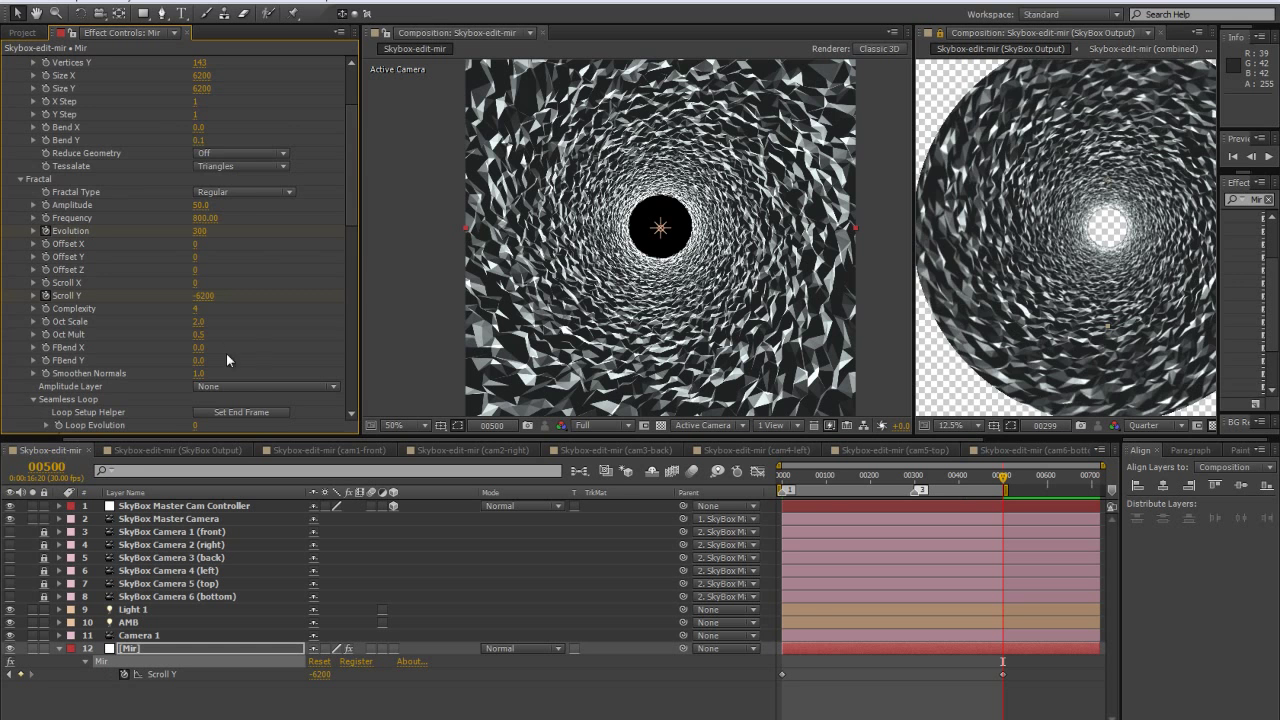
# Set Loop Evolution to 300 with Set End Frame and reveal the Mir layer's keyframes
pyautogui.scroll(-3, 227, 351)
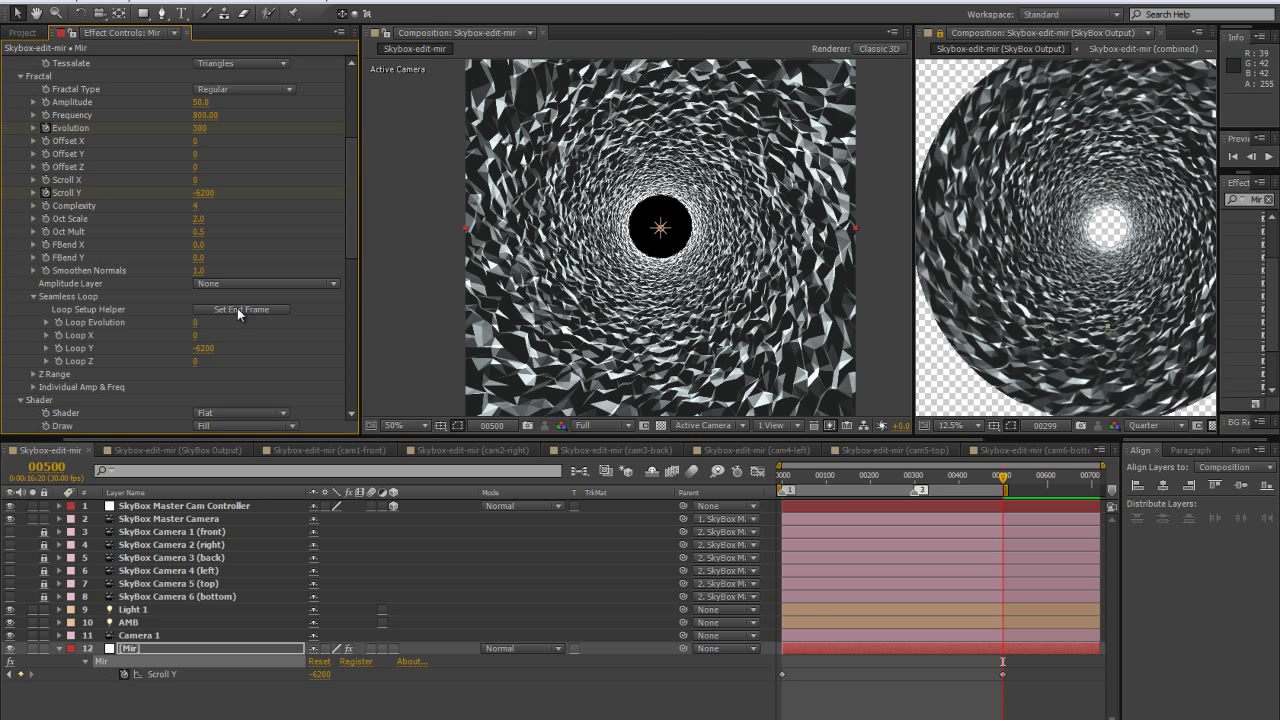
pyautogui.click(237, 308)
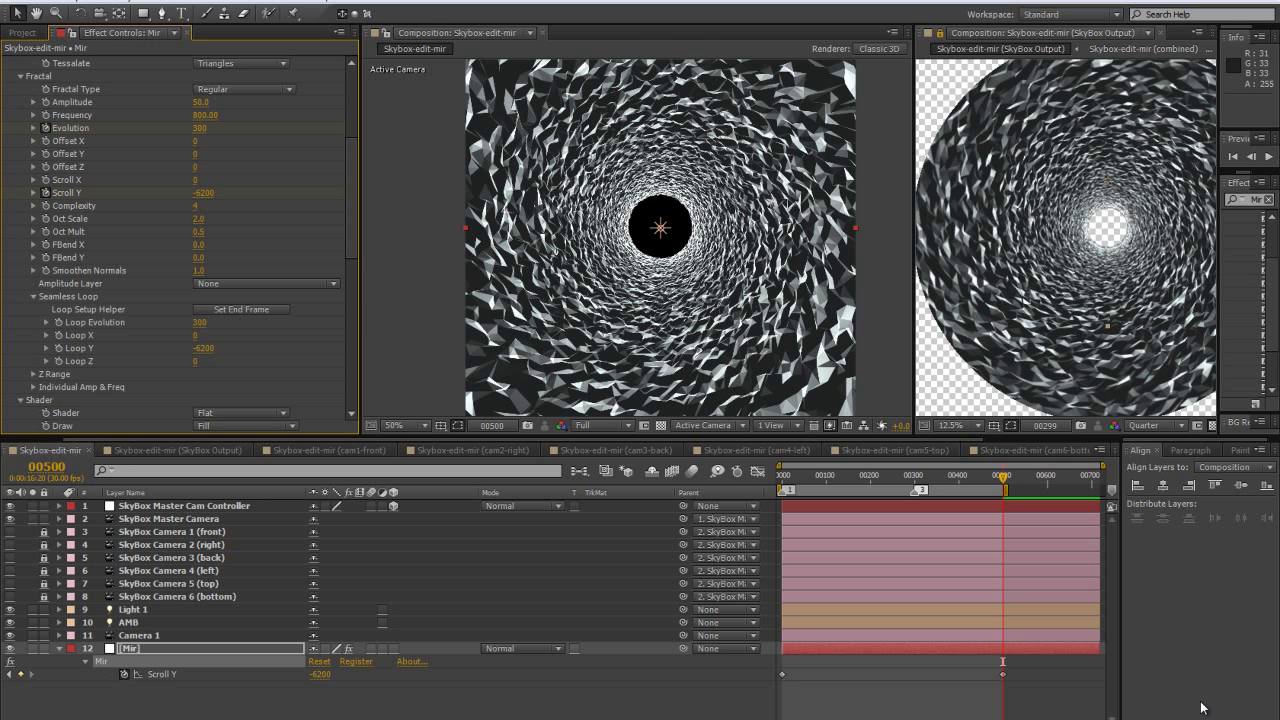
pyautogui.press('u')
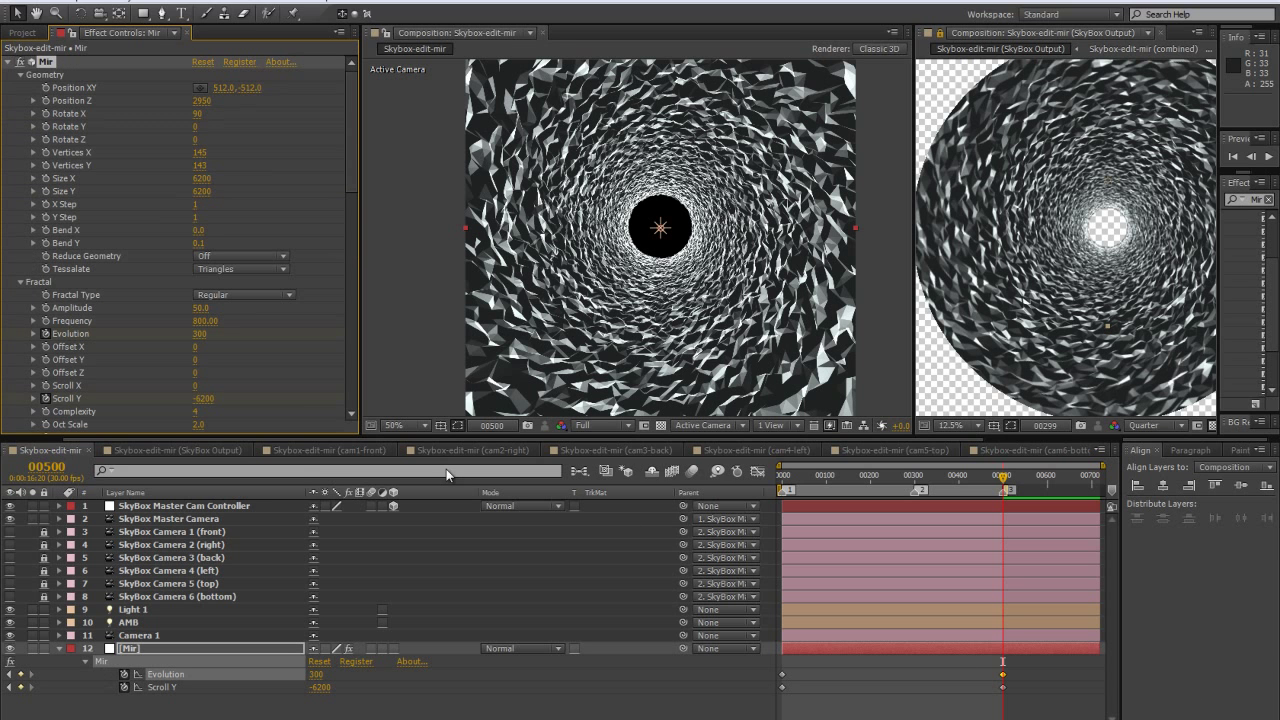
pyautogui.press('pageup')
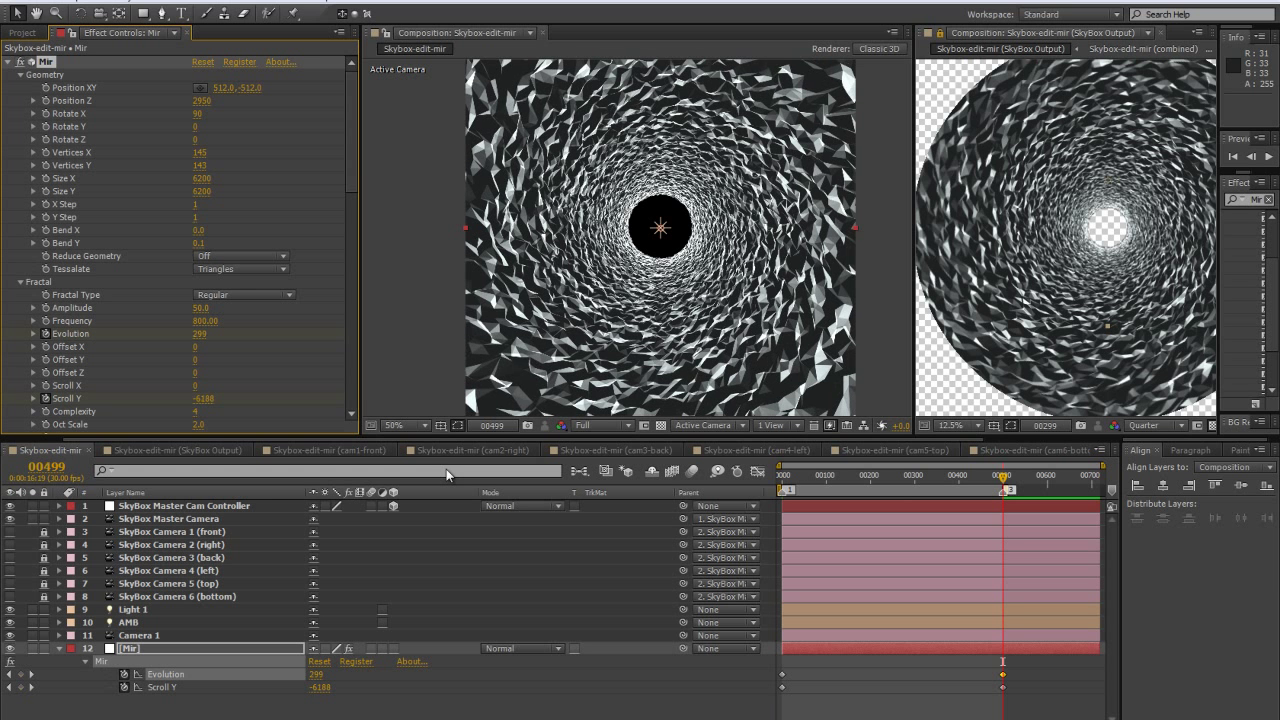
pyautogui.press('pagedown')
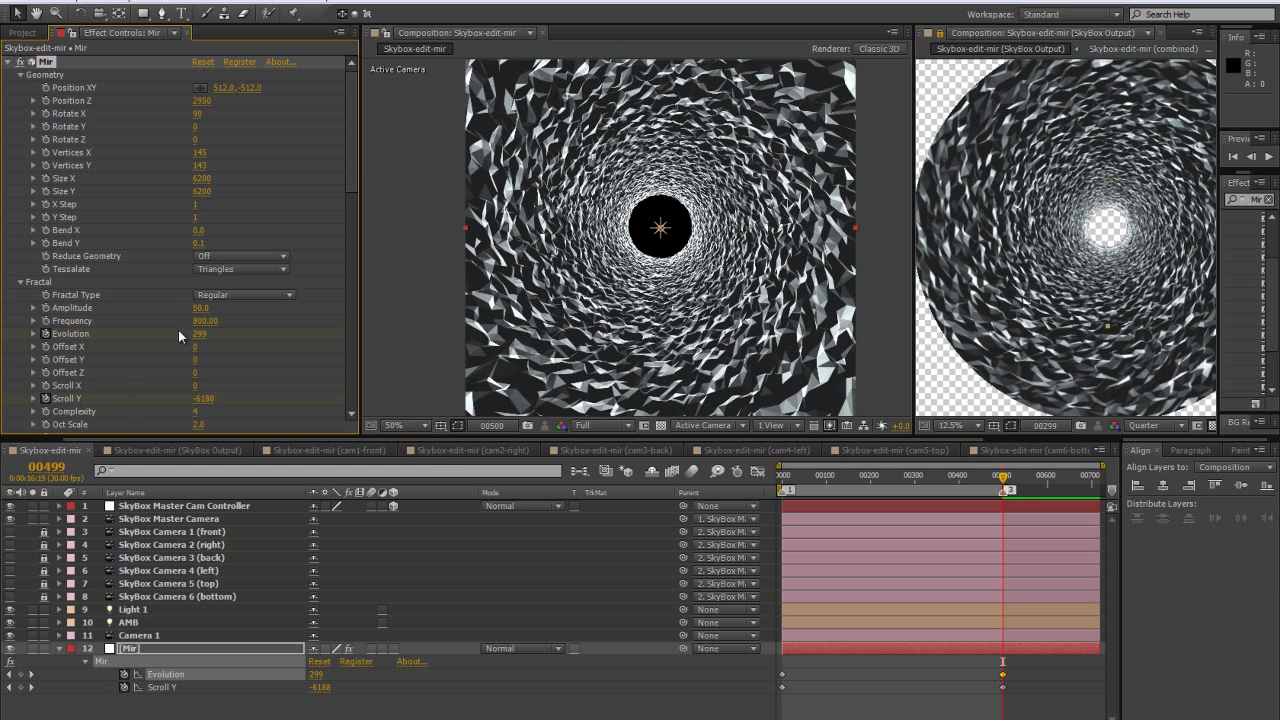
pyautogui.click(22, 32)
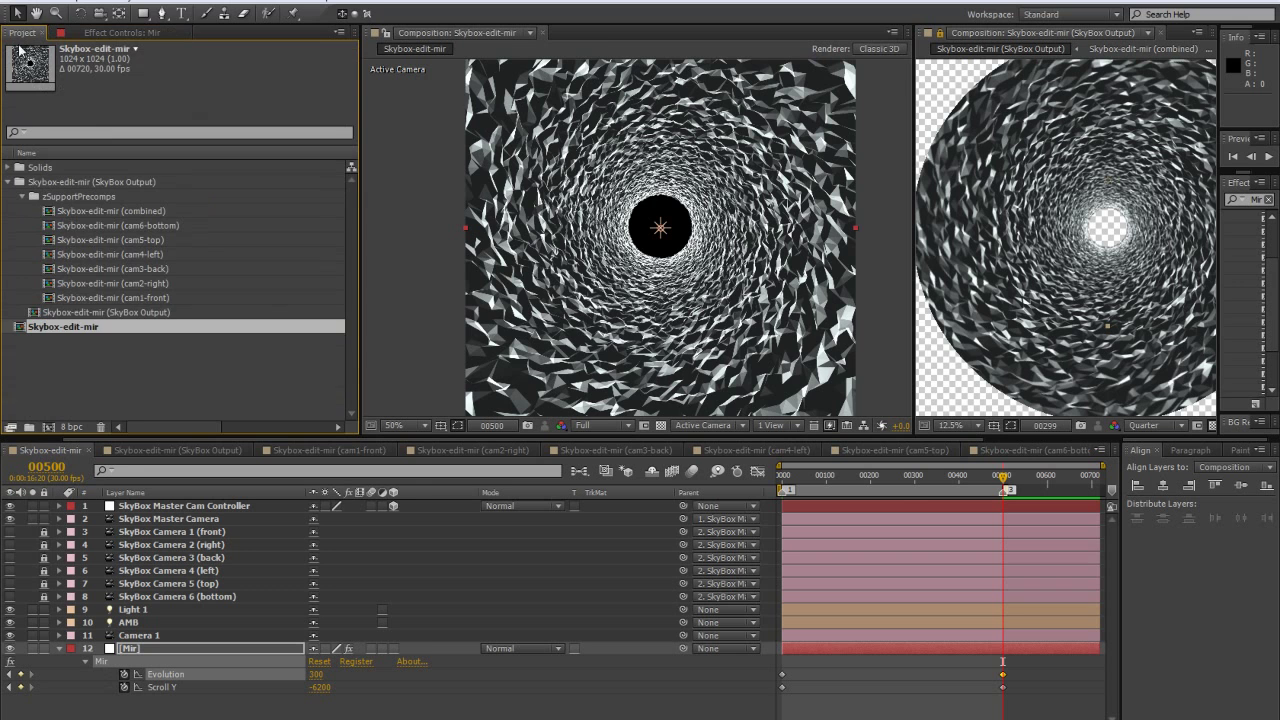
# Open SkyBox Output, select the SkyBox Conversion layer and RAM-preview the looping dome
pyautogui.doubleClick(80, 312)
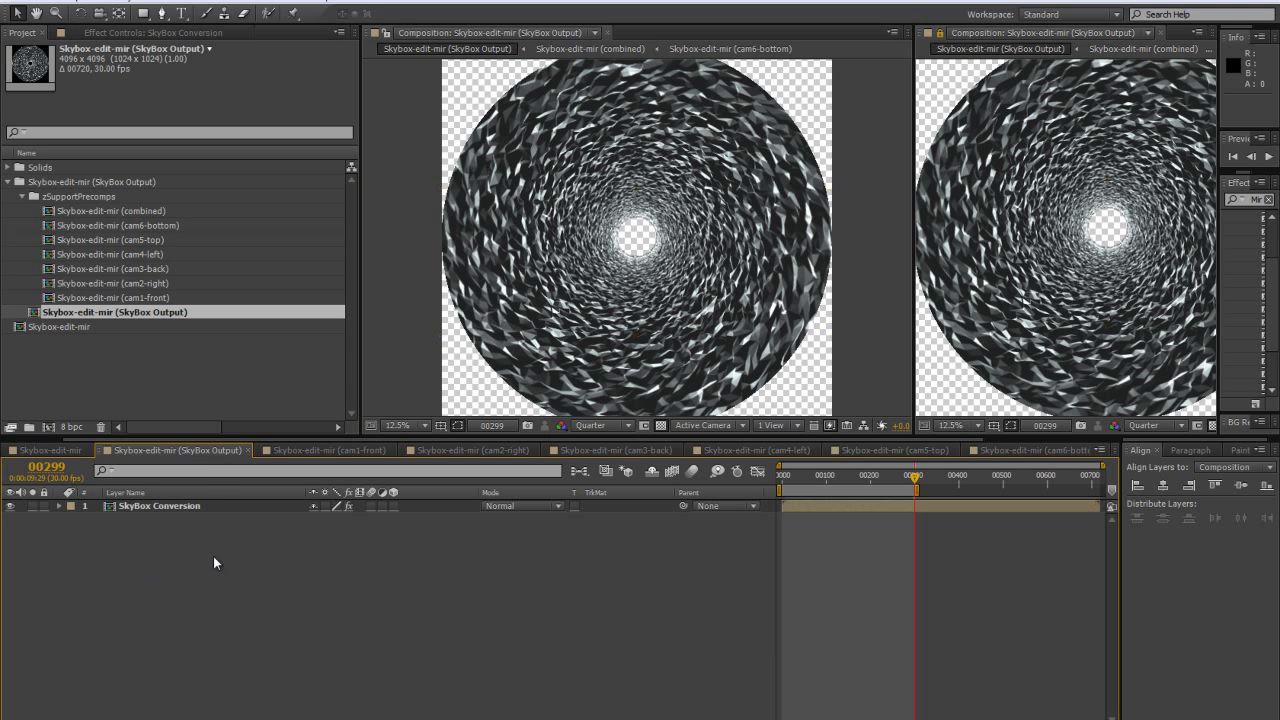
pyautogui.click(138, 506)
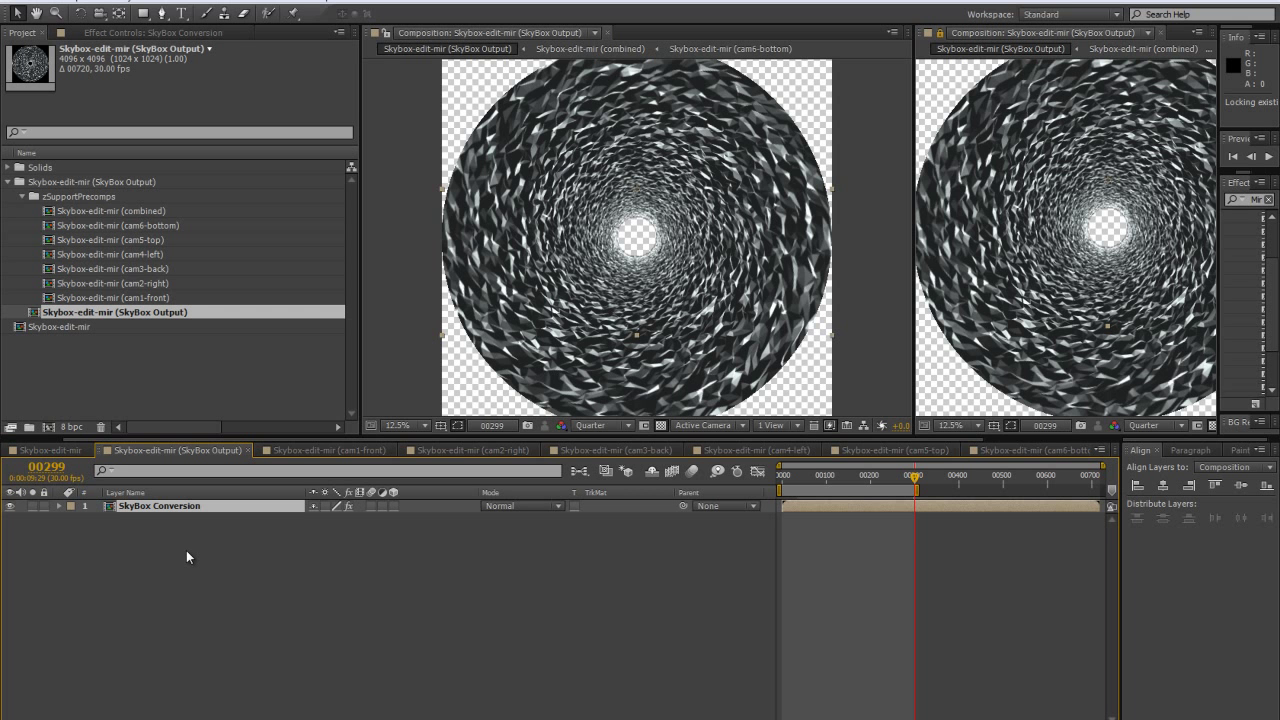
pyautogui.press('KP_0')
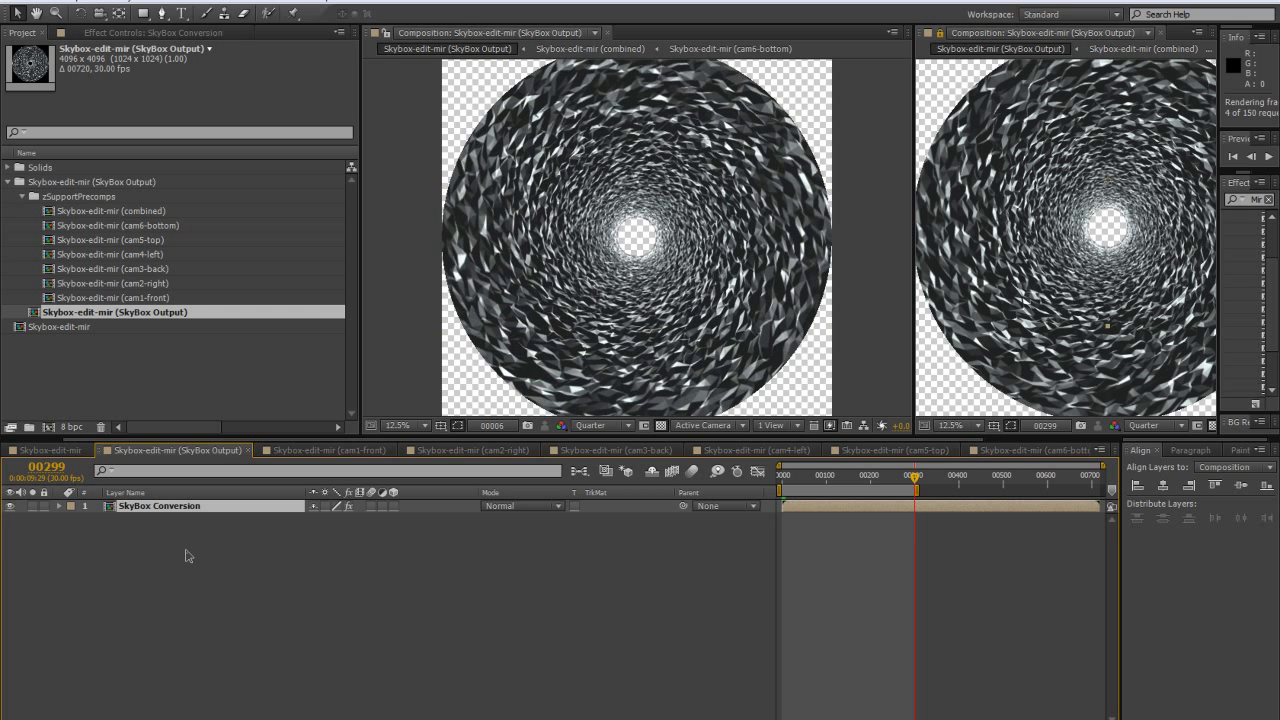